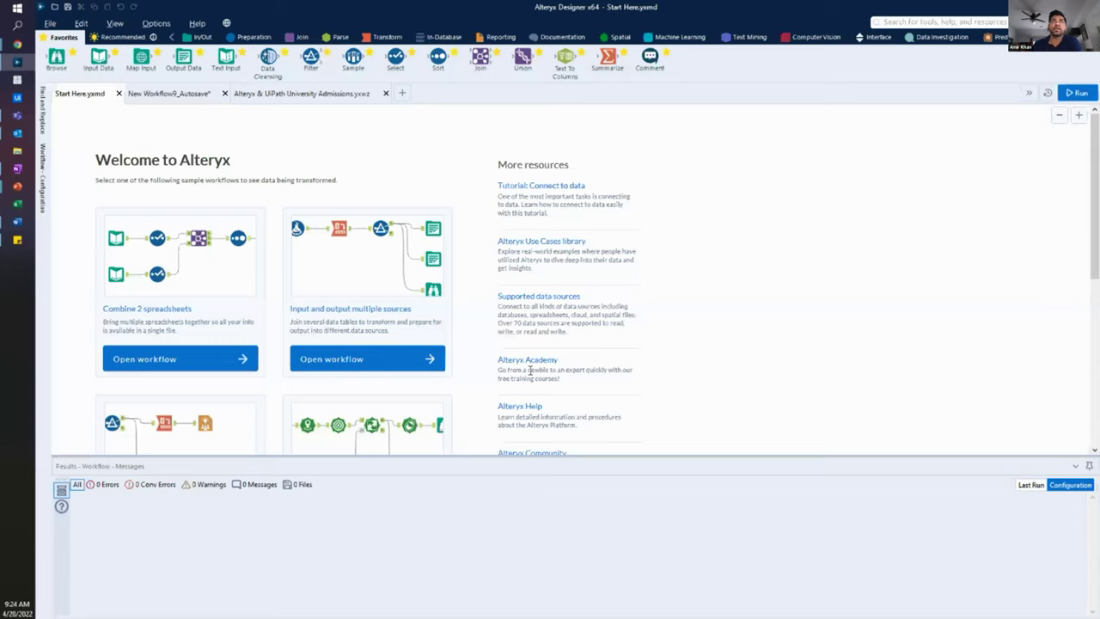
- Switch to New Workflow9 and set the Results pane to Auto Hide
click(653, 351)
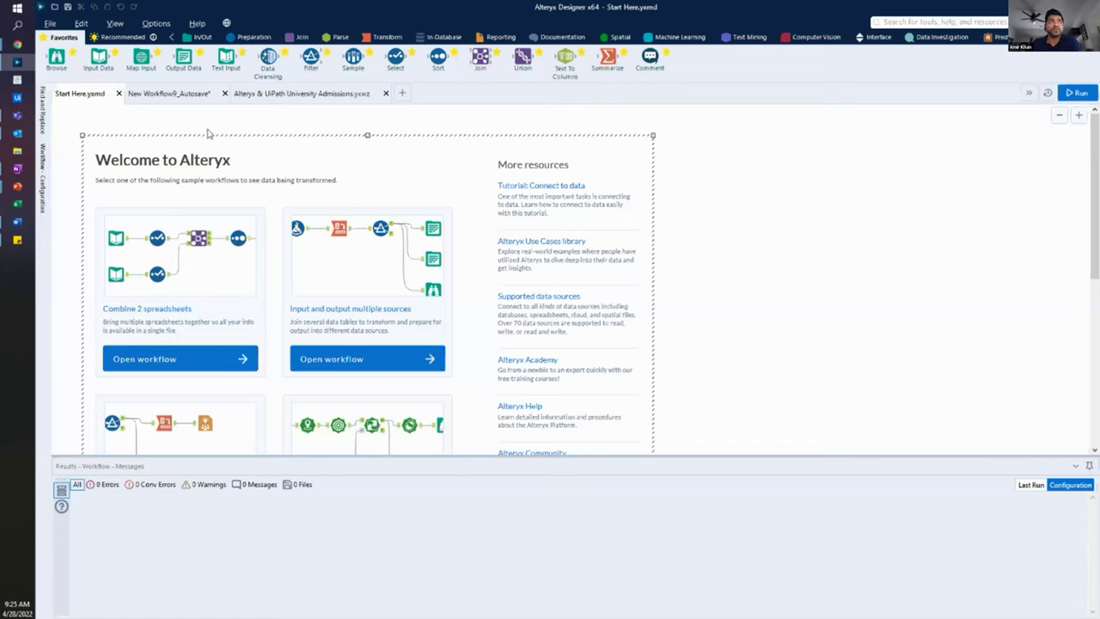
click(168, 94)
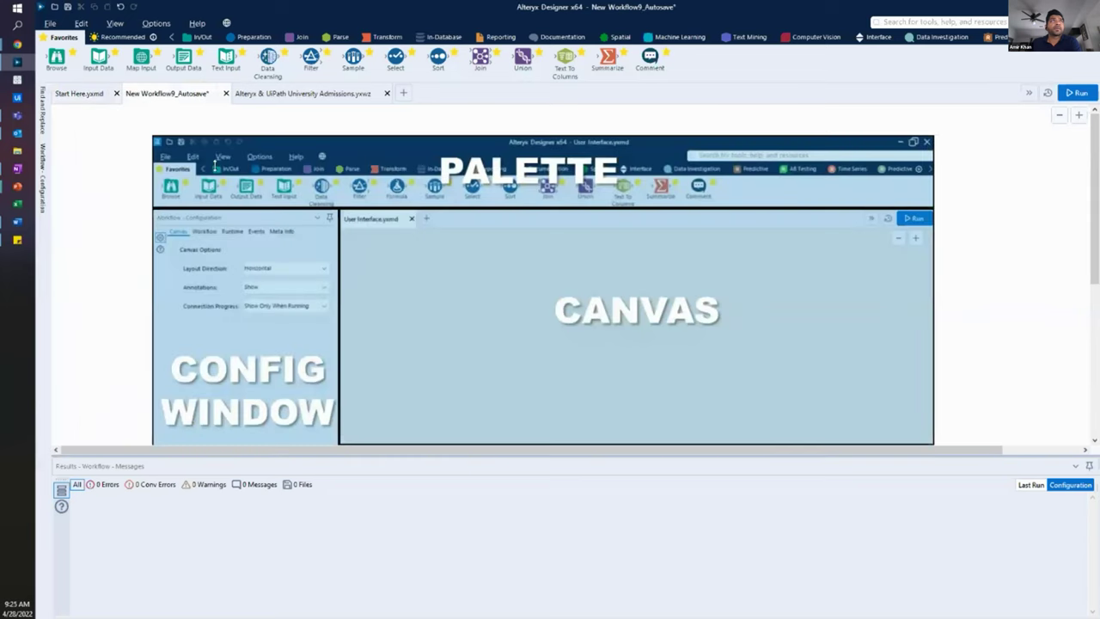
click(1075, 466)
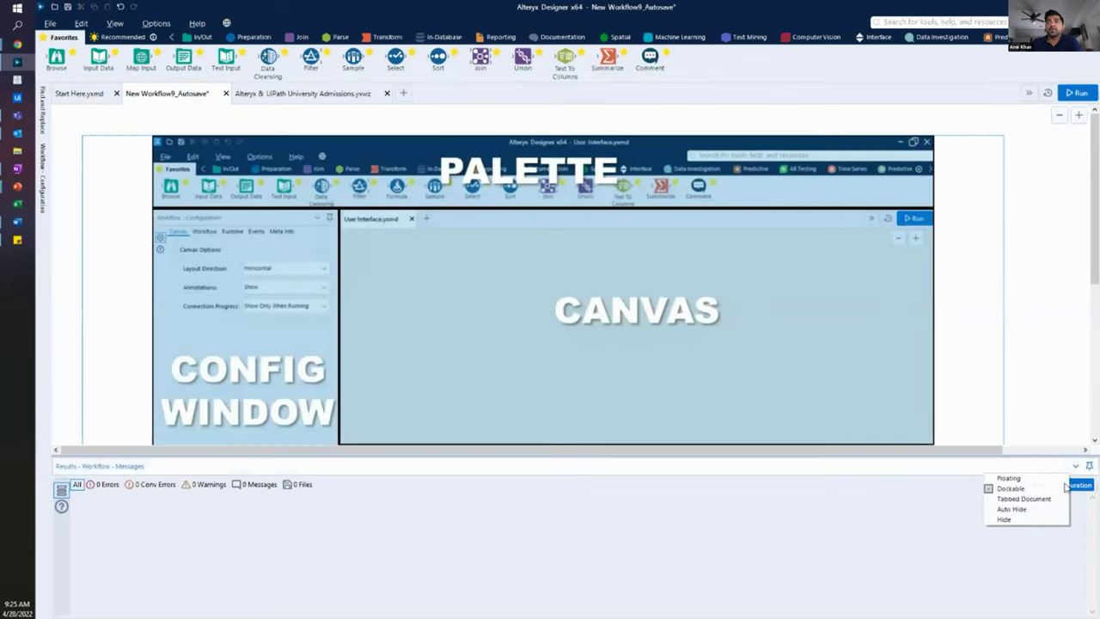
click(1011, 510)
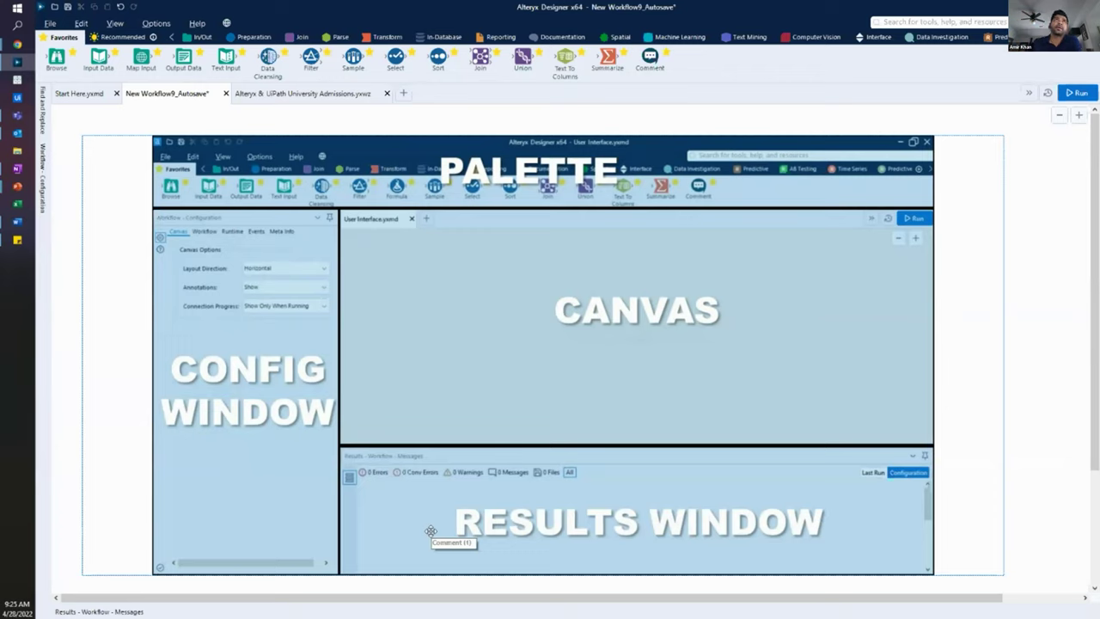
- Browse the Documentation, Reporting, In-Database and Preparation tool palettes
click(557, 36)
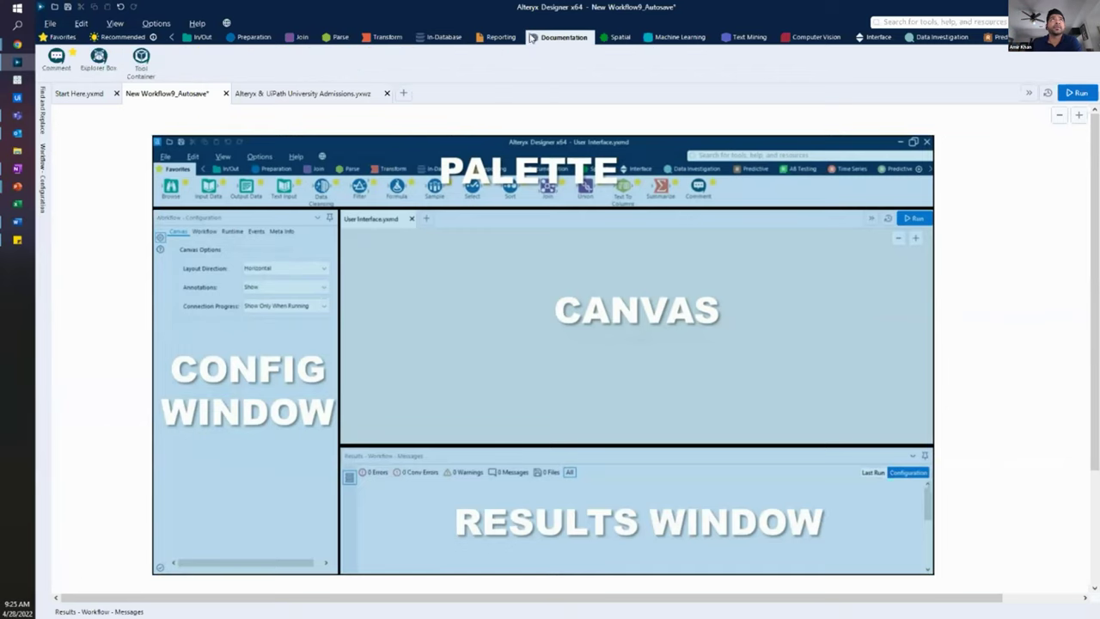
click(496, 39)
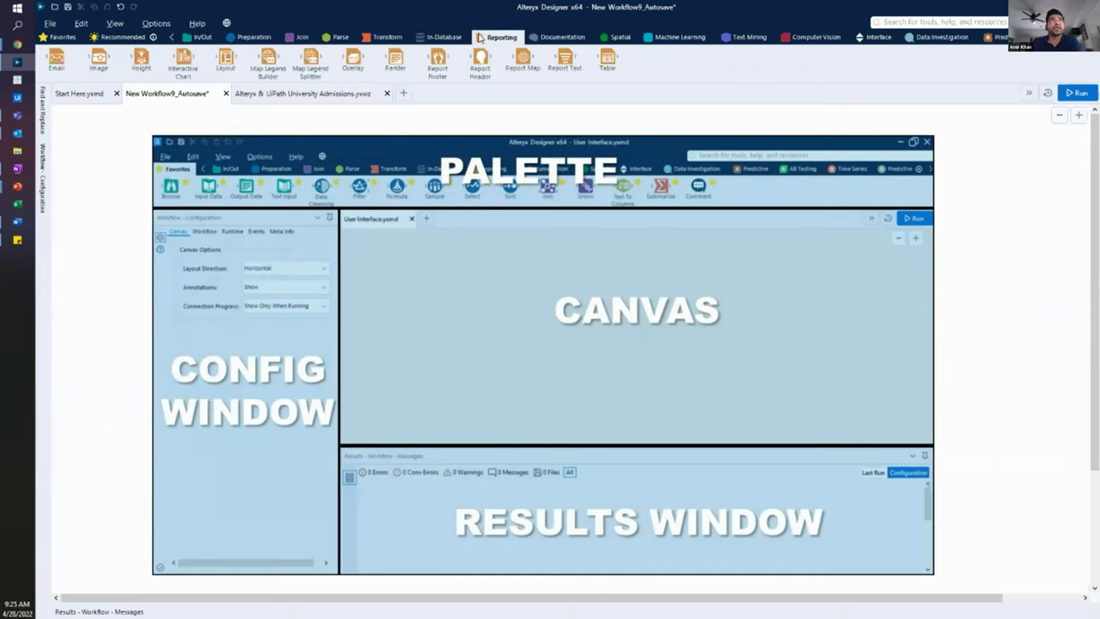
click(428, 38)
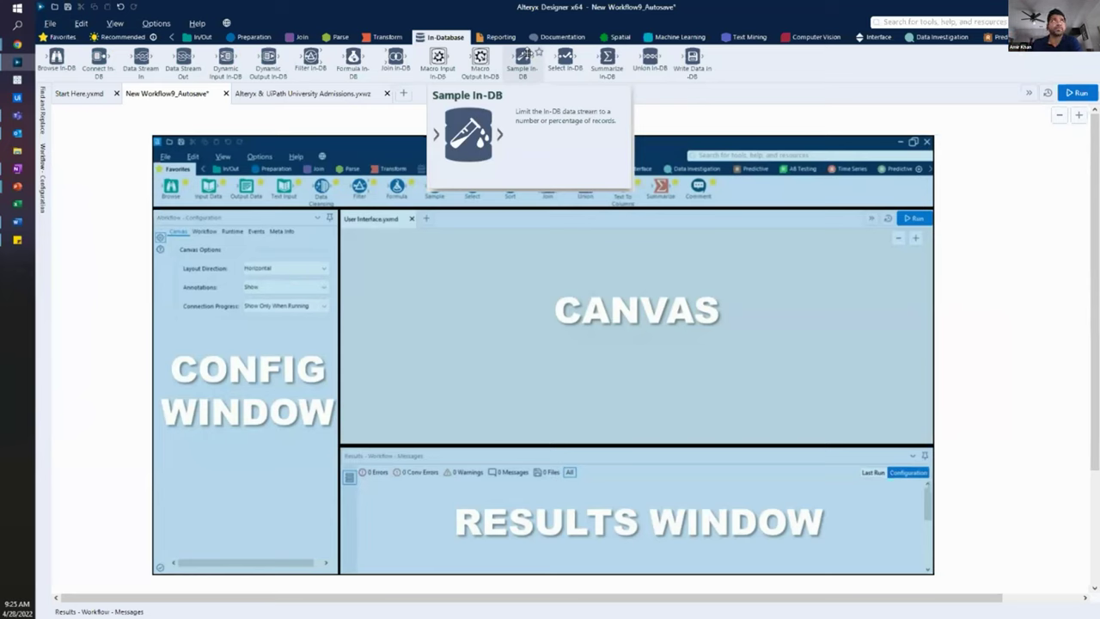
click(247, 37)
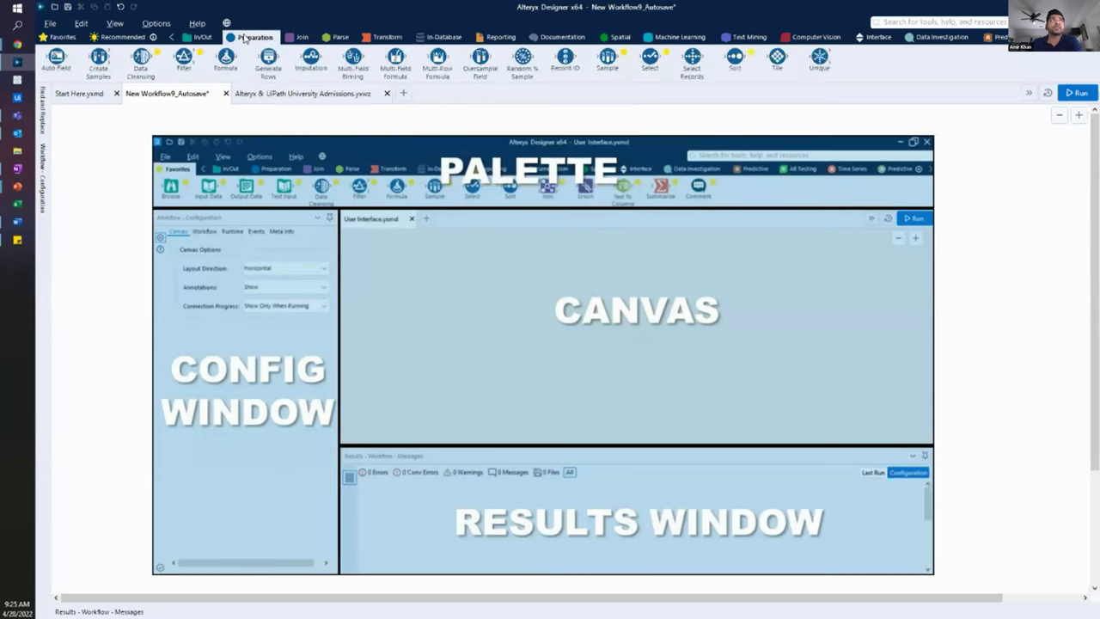
- Open the Generate Rows example and place a Filter tool on the canvas
mouse_move(268, 58)
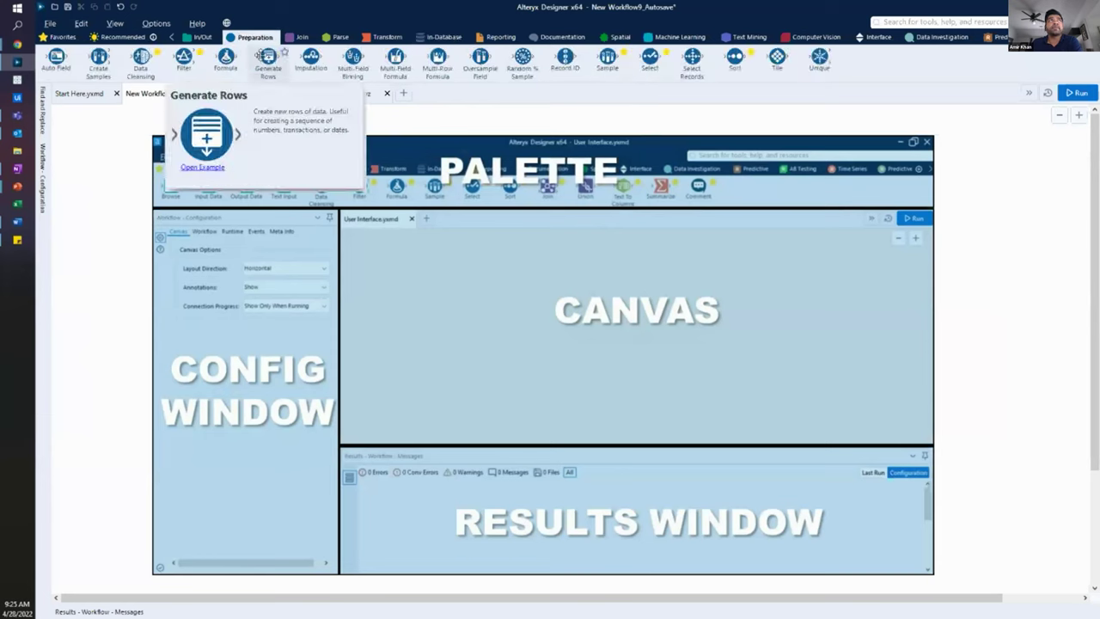
click(213, 168)
drag(184, 58, 408, 371)
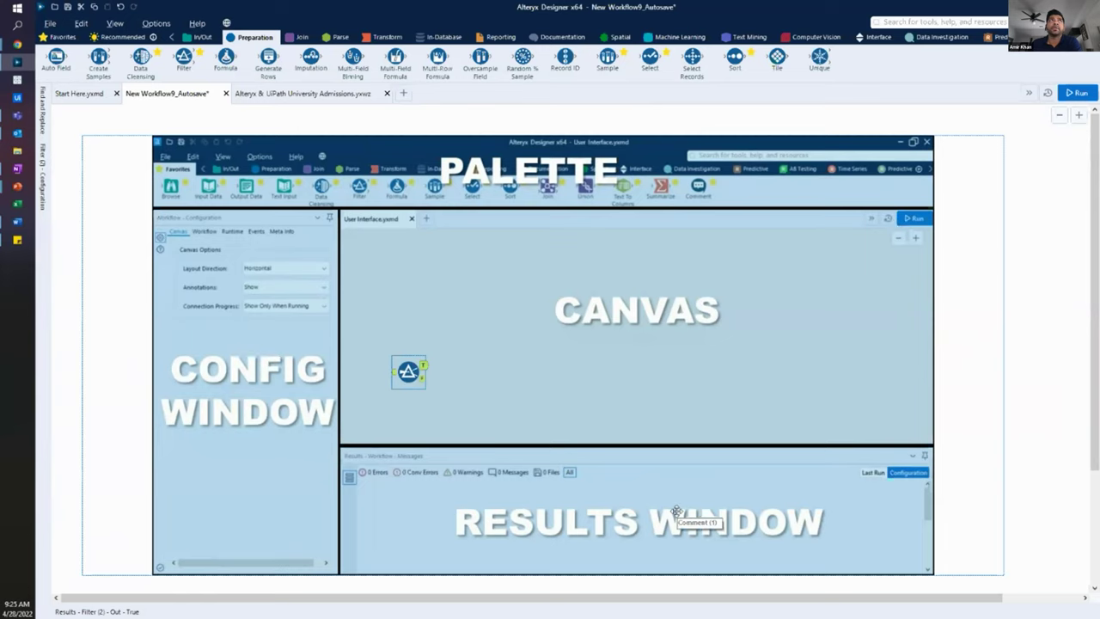
click(302, 93)
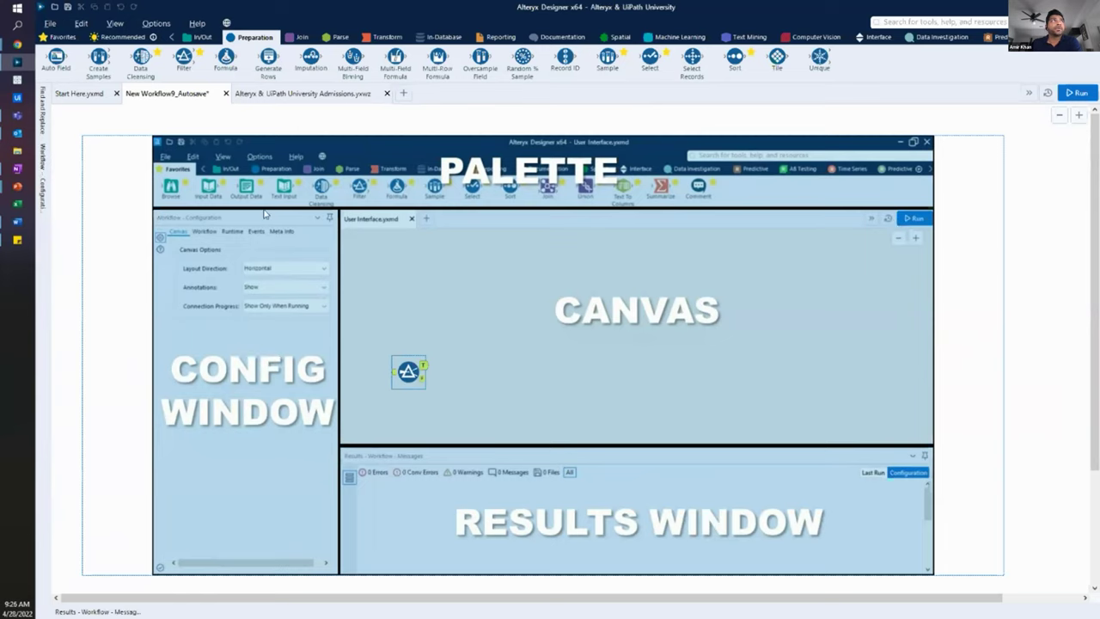
- Open Find and Replace, pin the Workflow - Configuration panel, and create New Workflow2
click(43, 114)
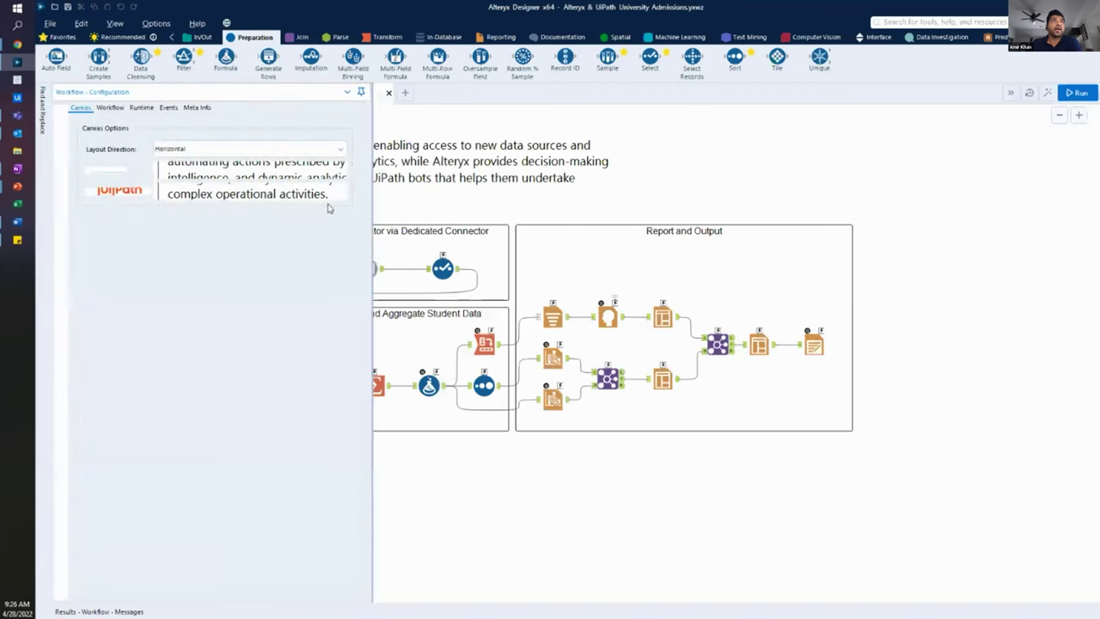
click(361, 92)
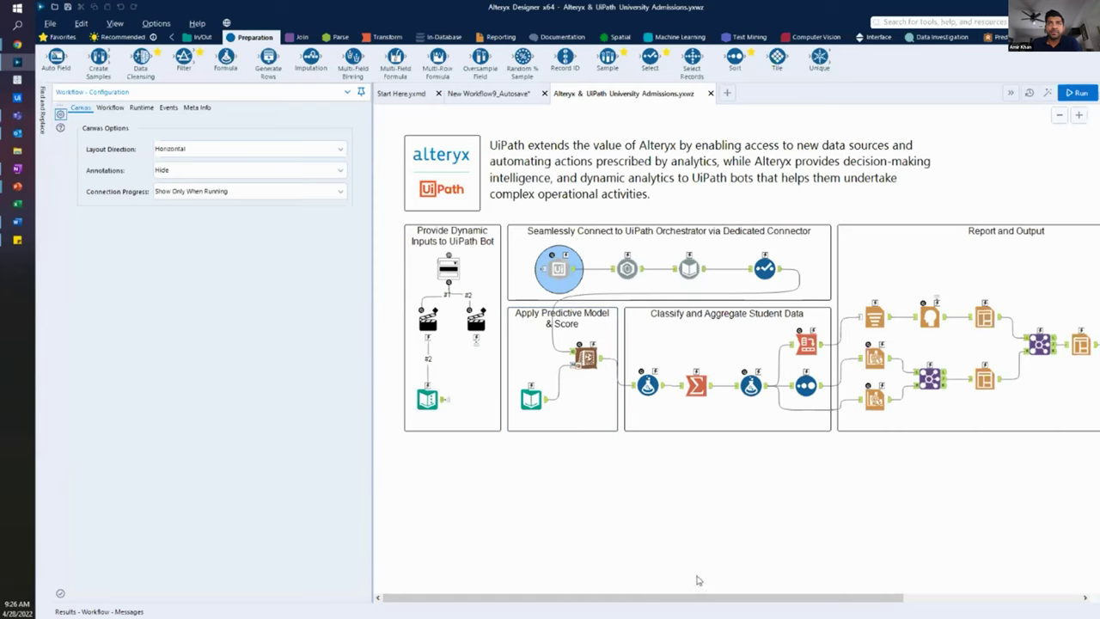
drag(688, 602, 613, 583)
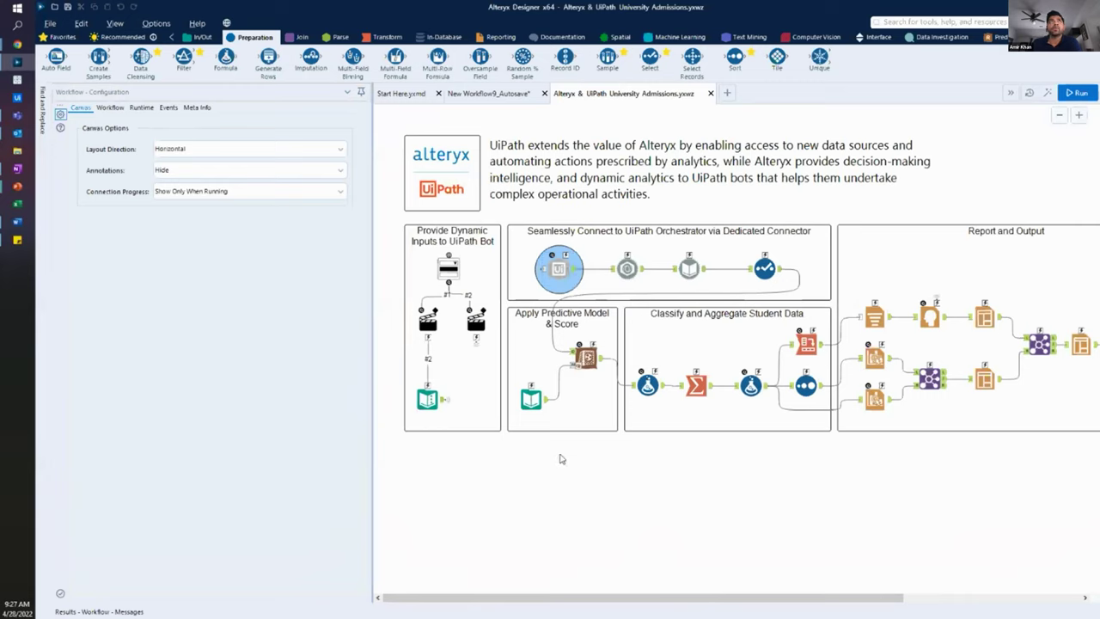
click(726, 93)
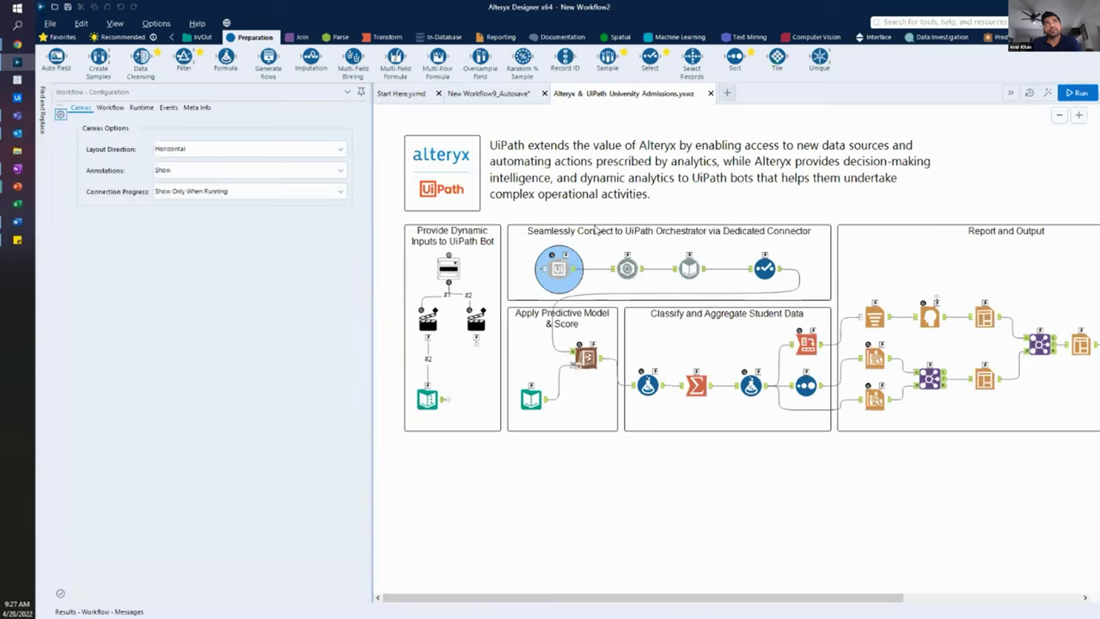
- Dock the results pane, add an Input Data tool, and browse its file connection types
click(98, 611)
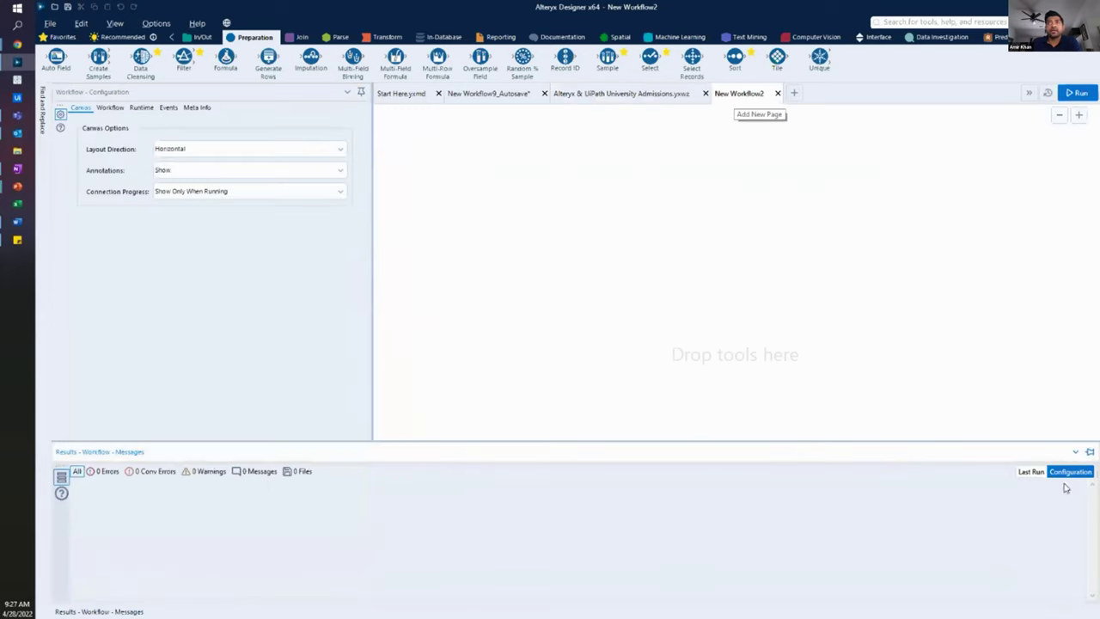
click(1089, 451)
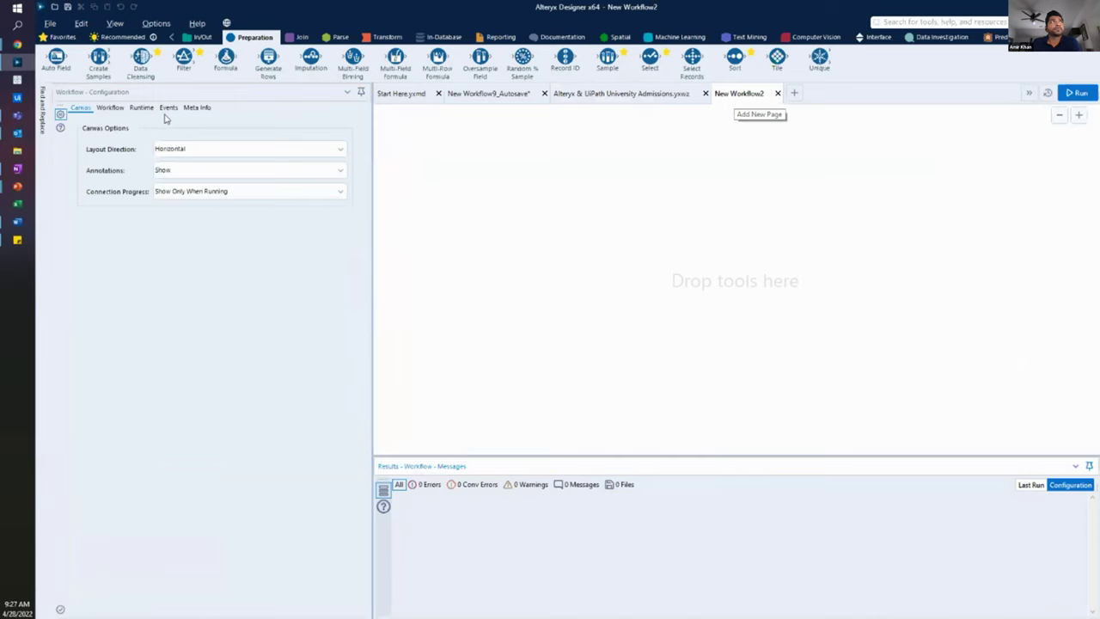
click(202, 37)
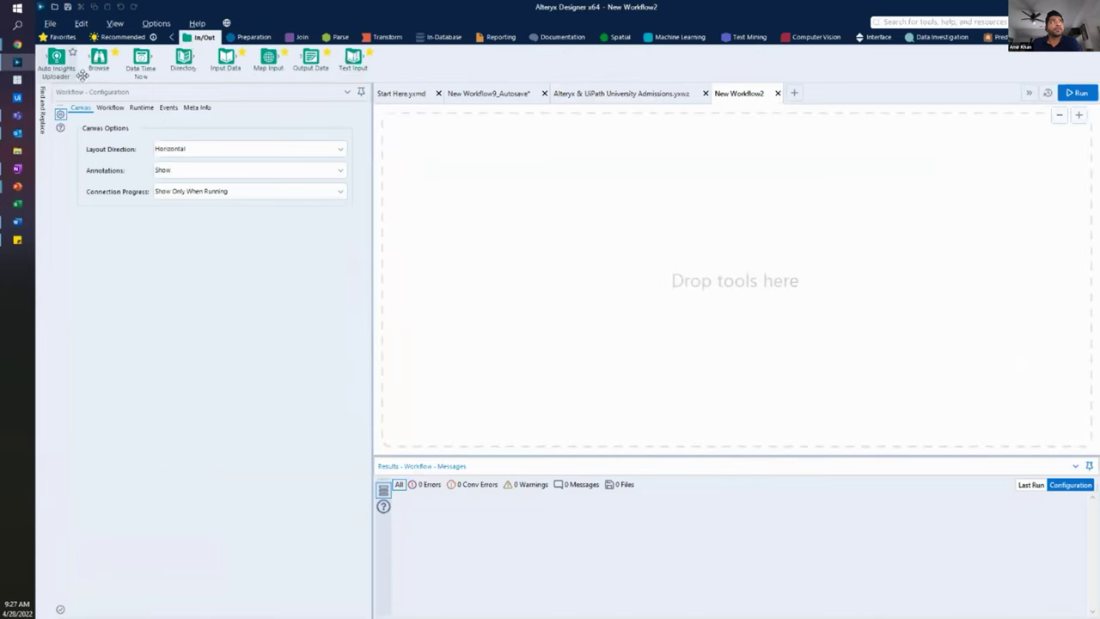
drag(241, 59, 464, 188)
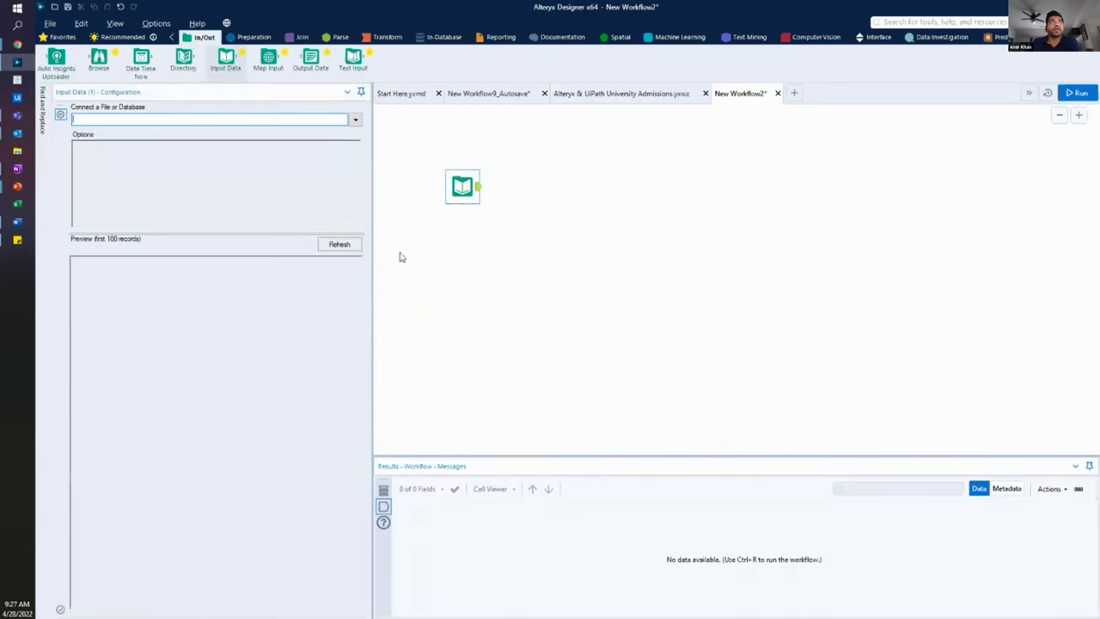
click(354, 120)
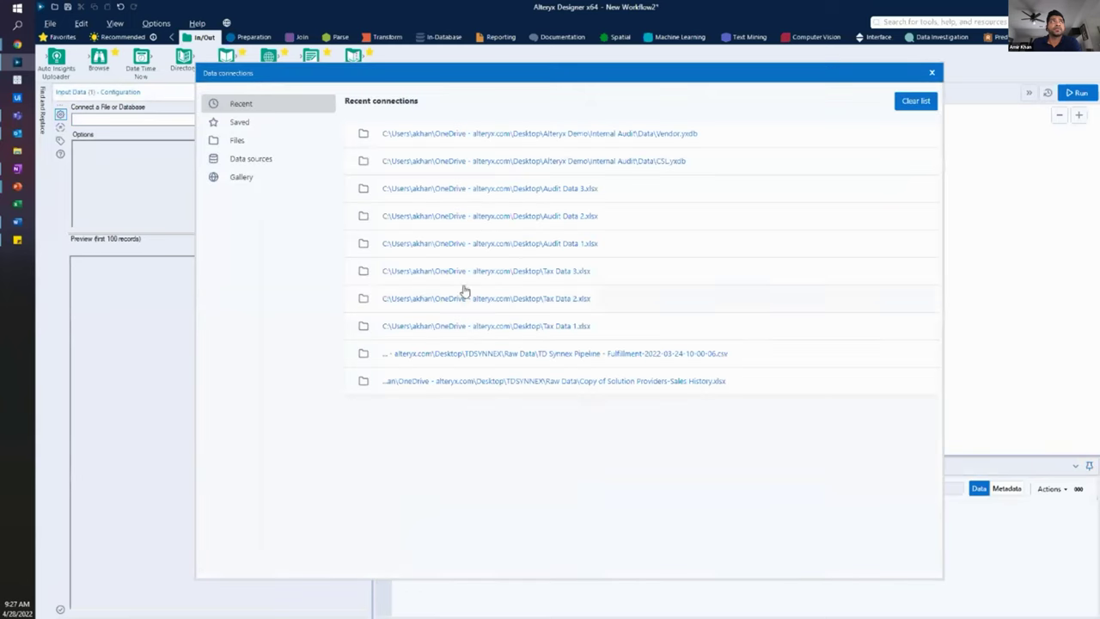
click(262, 159)
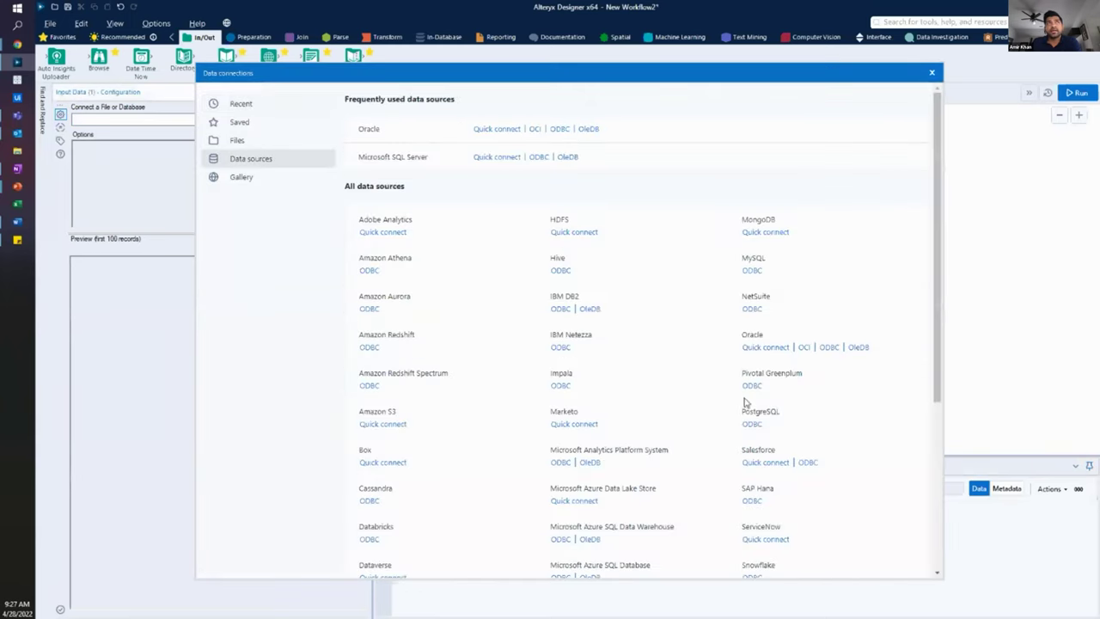
scroll(737, 393, down, 3)
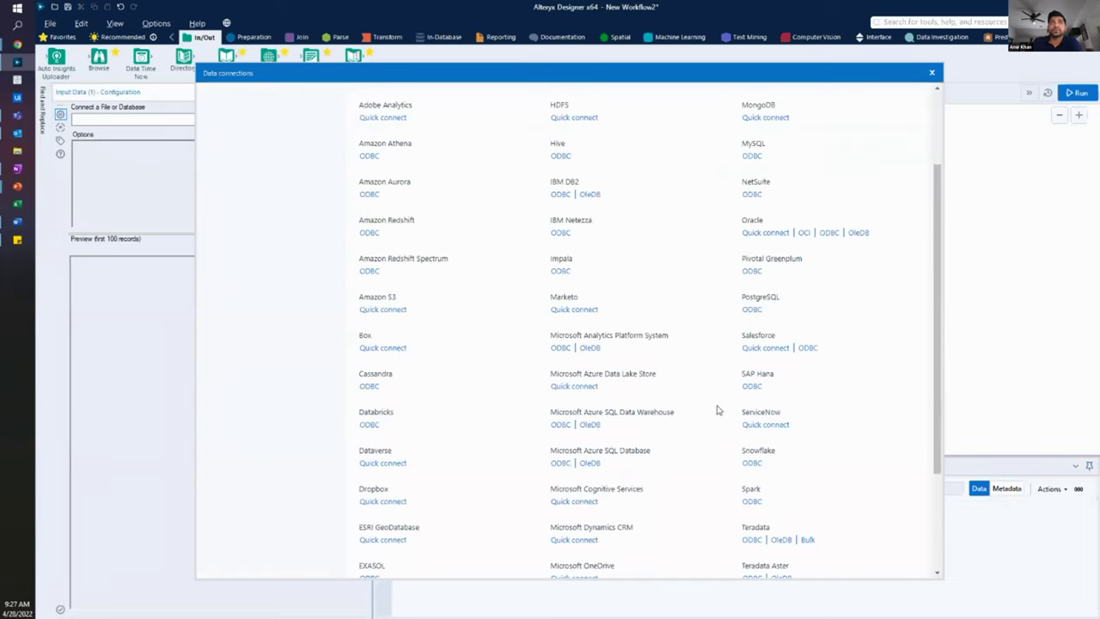
scroll(717, 412, down, 4)
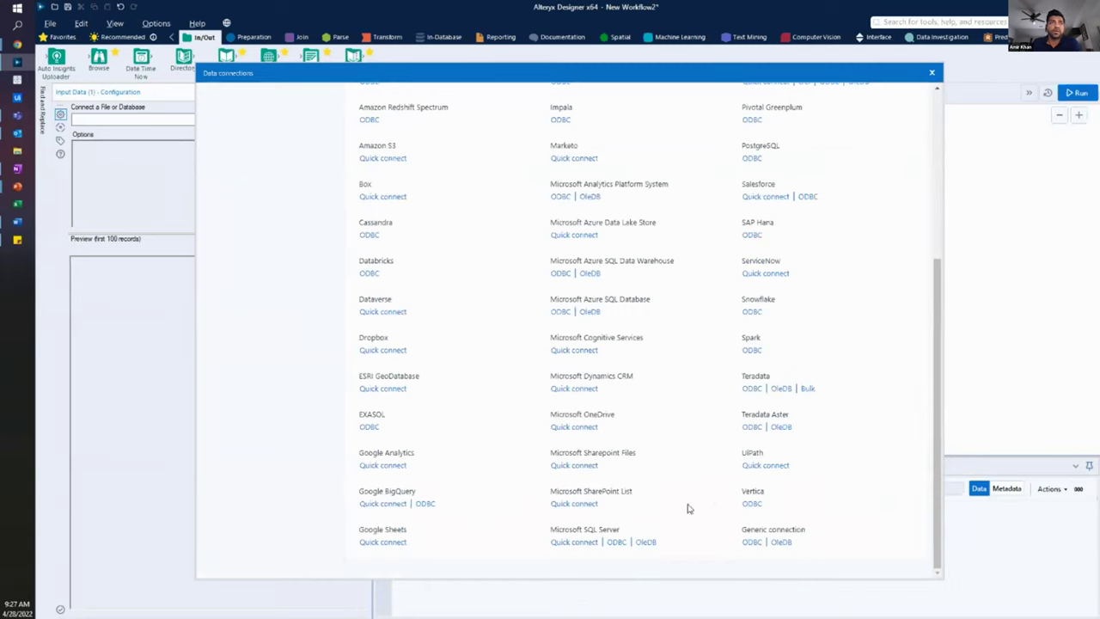
scroll(689, 451, up, 5)
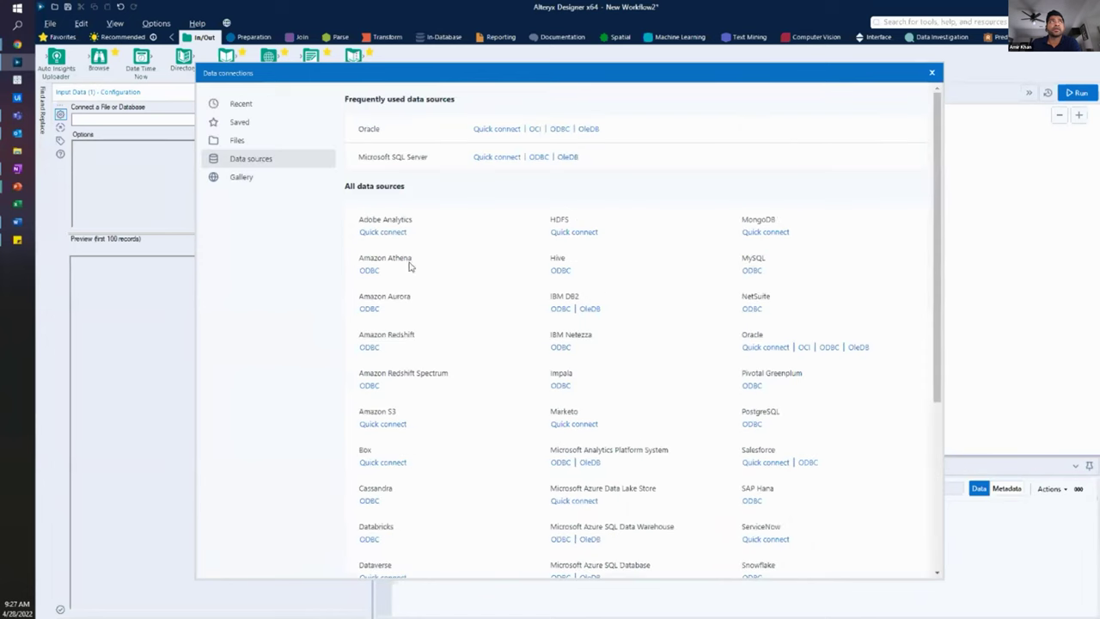
click(236, 140)
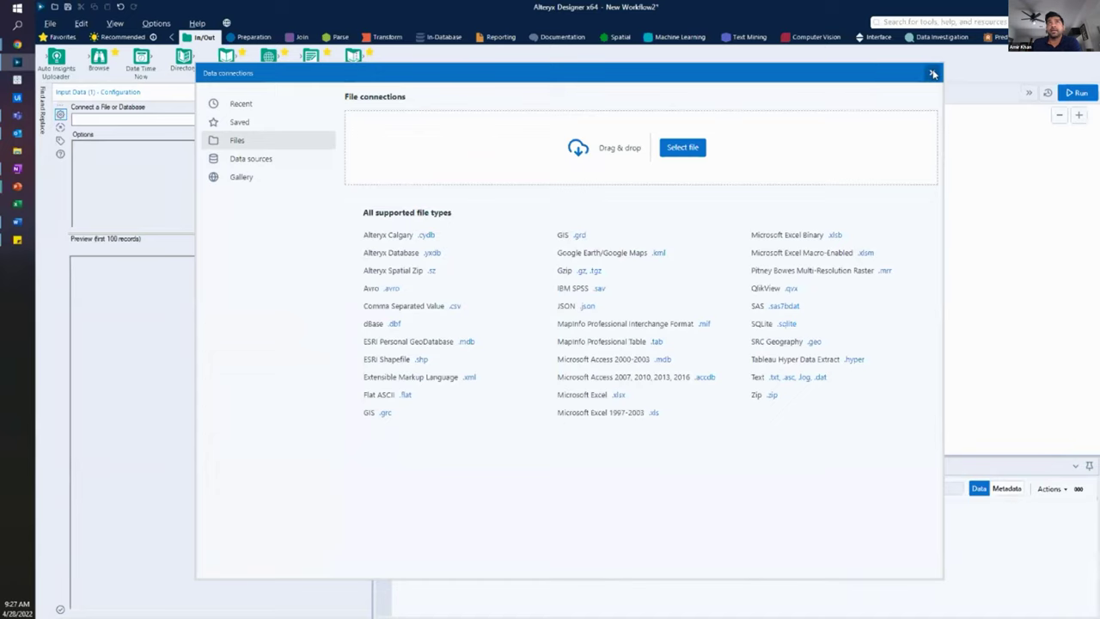
click(931, 72)
- Add a second Input Data, a Join and a Formula tool, wiring the second input into the Join
drag(225, 60, 463, 287)
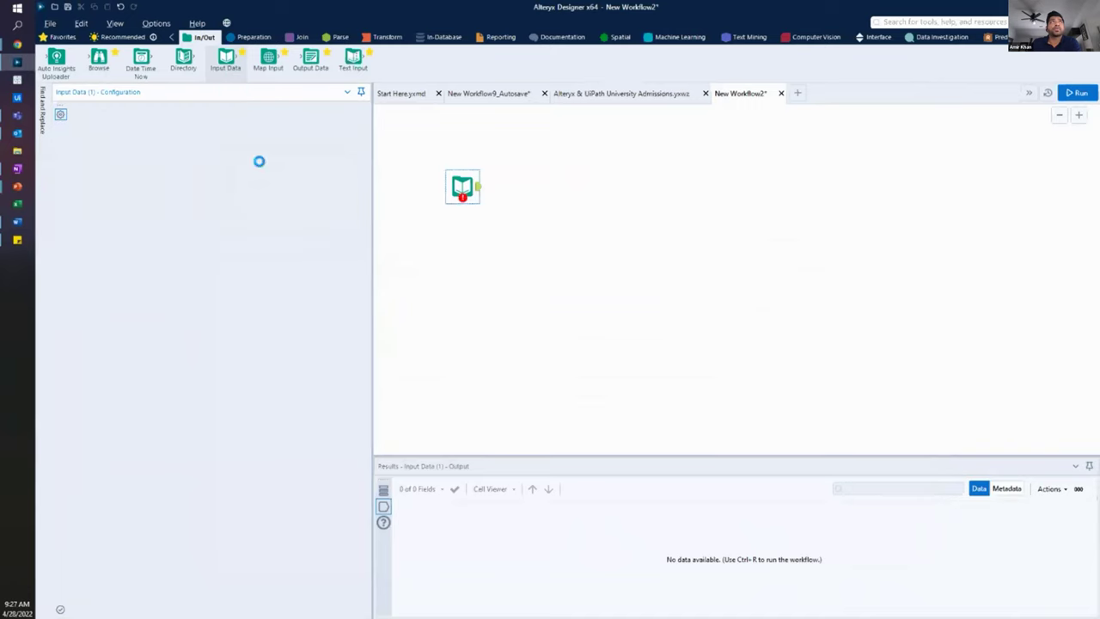
click(298, 37)
drag(269, 60, 520, 193)
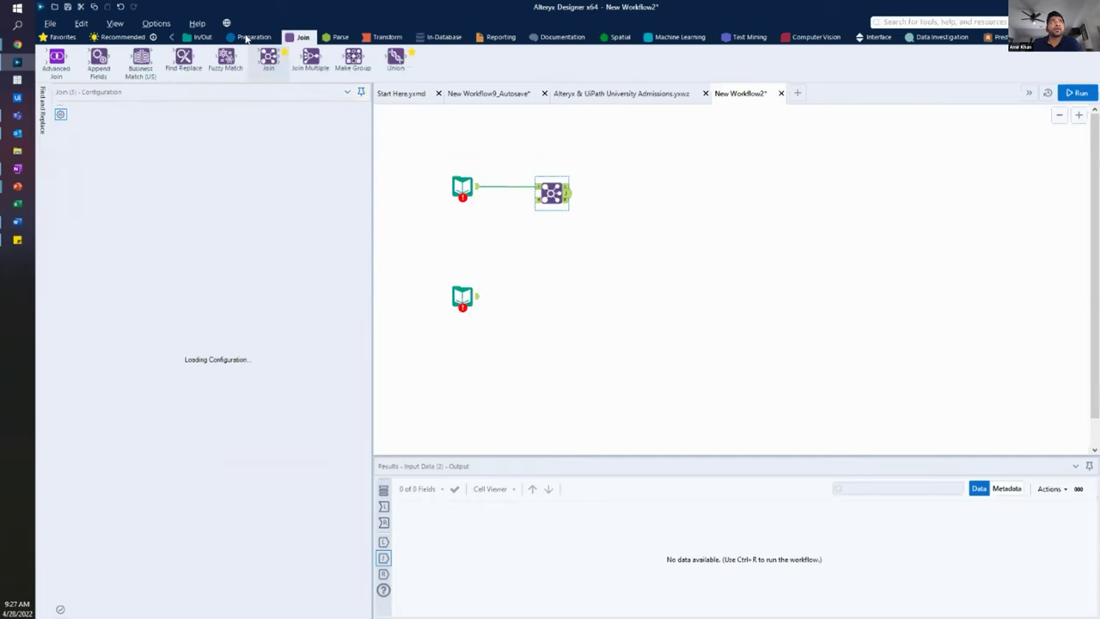
click(249, 37)
drag(225, 60, 642, 208)
drag(478, 299, 539, 206)
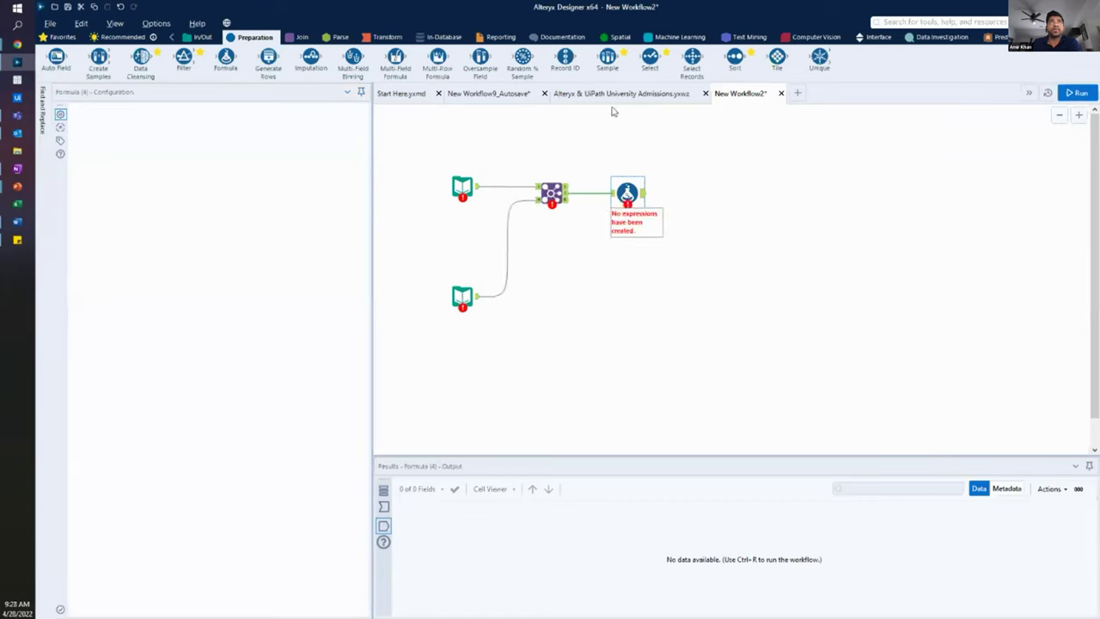
click(571, 93)
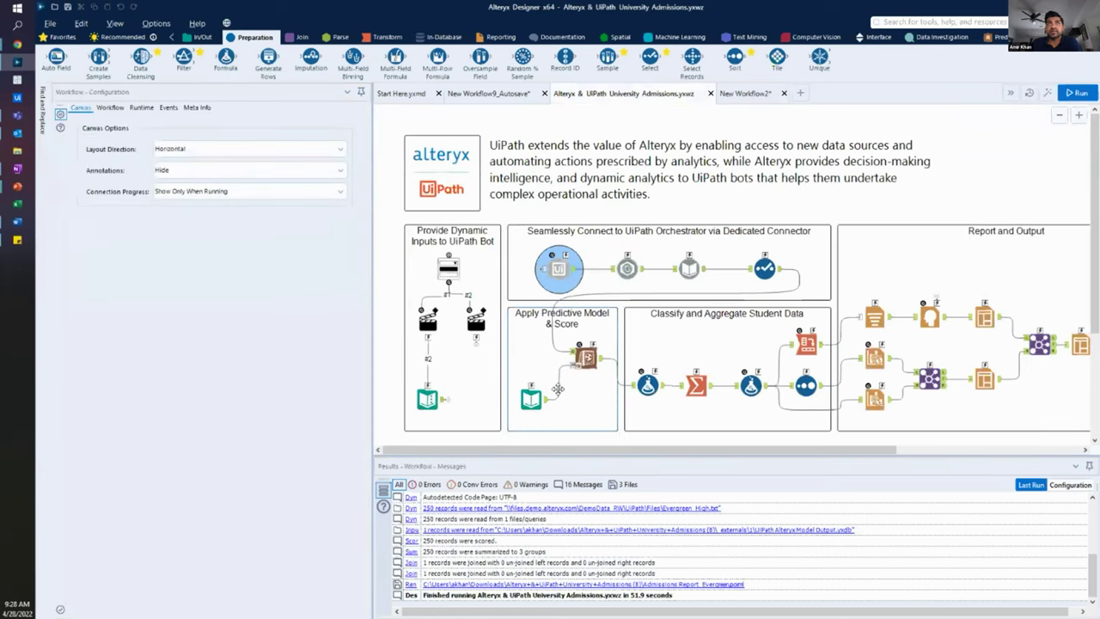
- Launch the University Admissions workflow as an analytic app
mouse_move(641, 390)
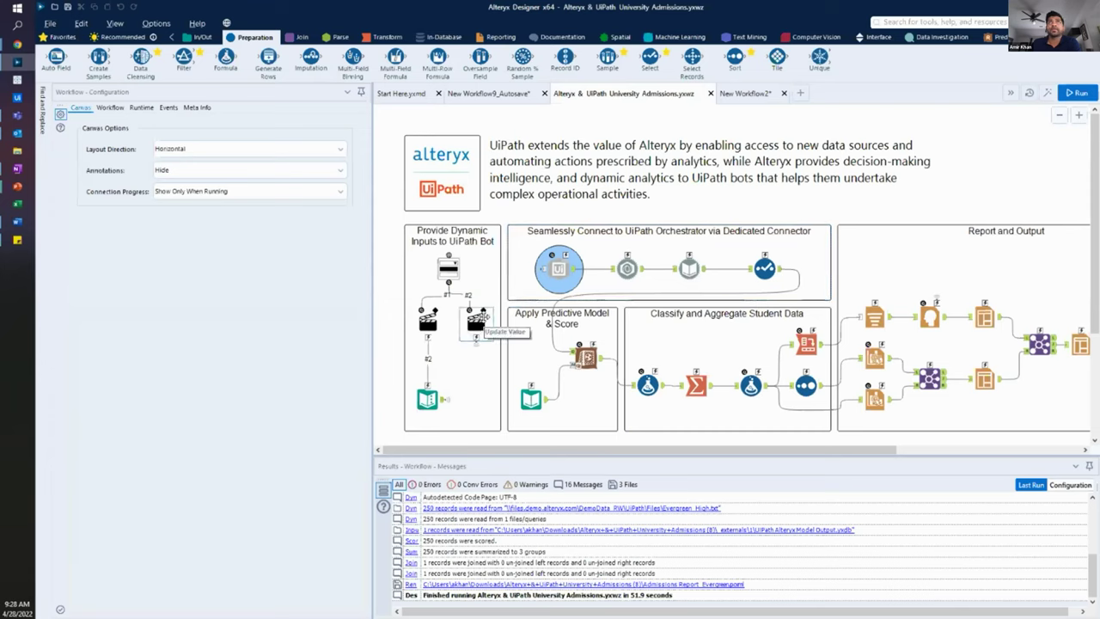
click(1048, 93)
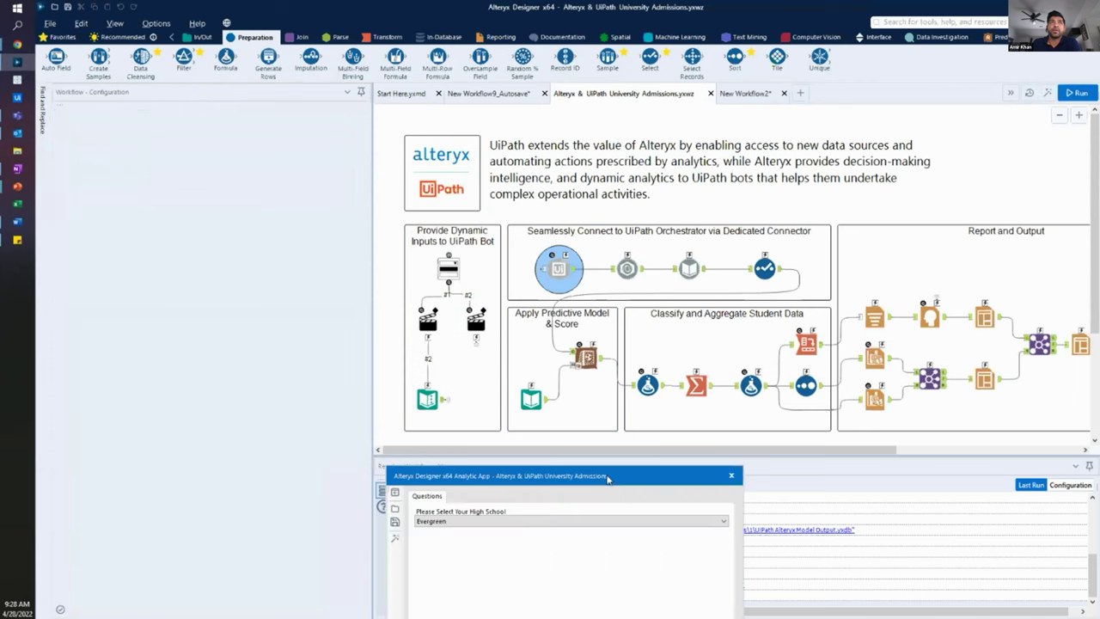
- Leave Evergreen as the high school and cancel the analytic app without running
click(821, 257)
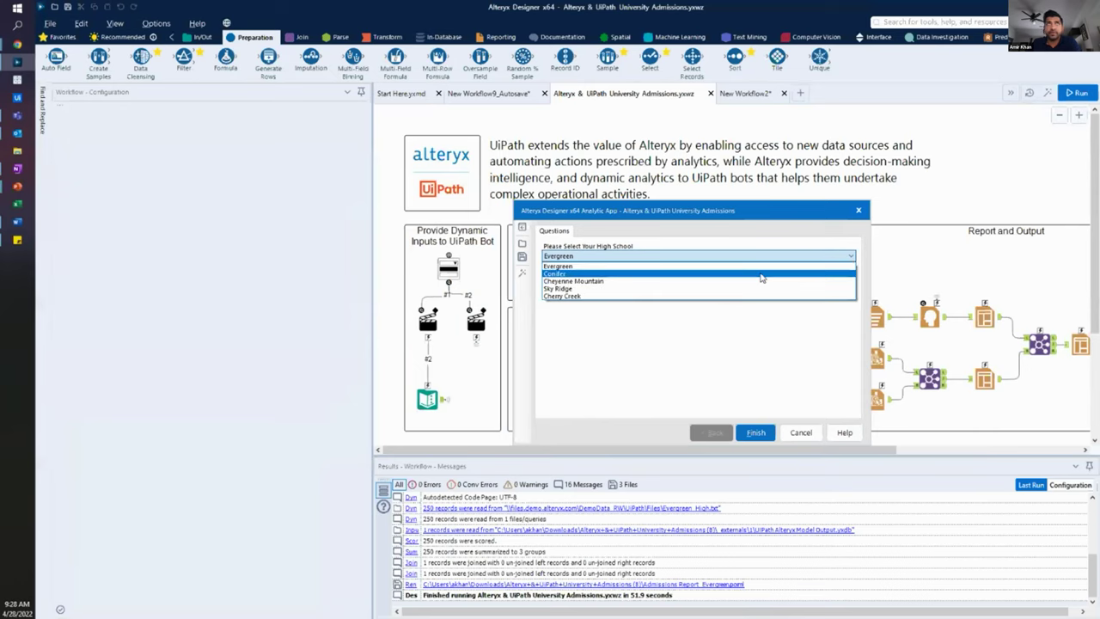
click(799, 433)
click(798, 433)
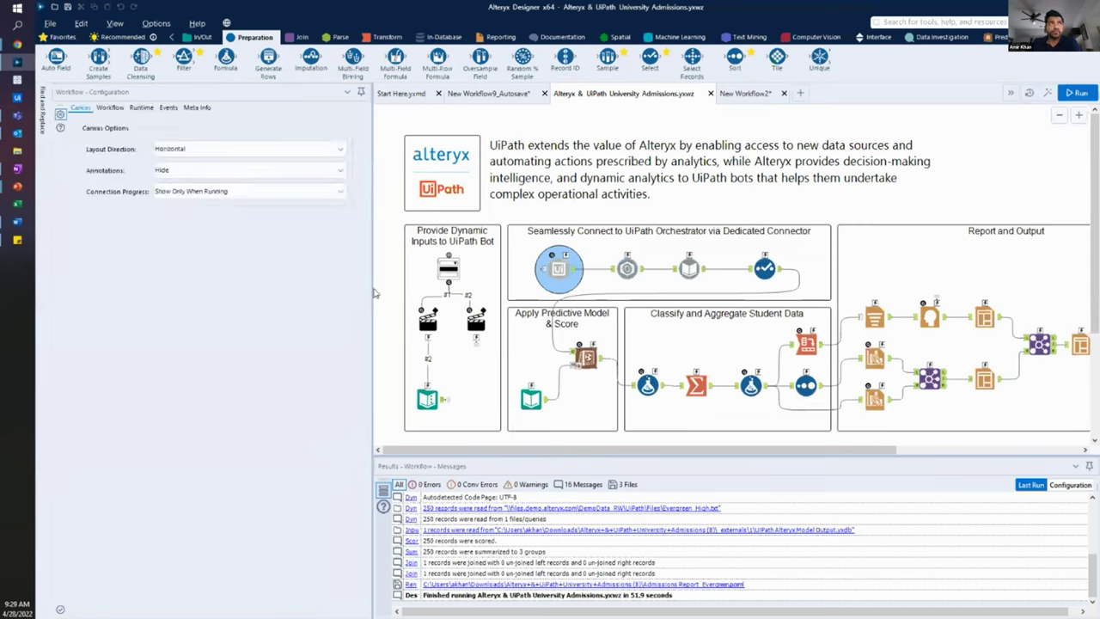
- Narrow the configuration panel and bring the Gallery Districts browser window forward
drag(348, 288, 279, 292)
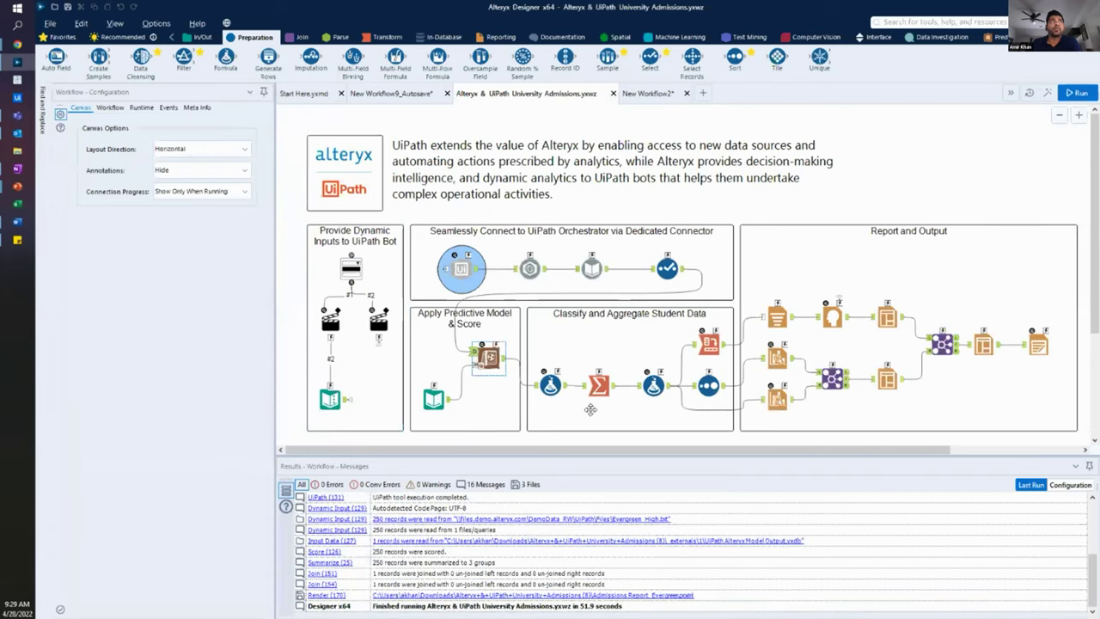
mouse_move(17, 43)
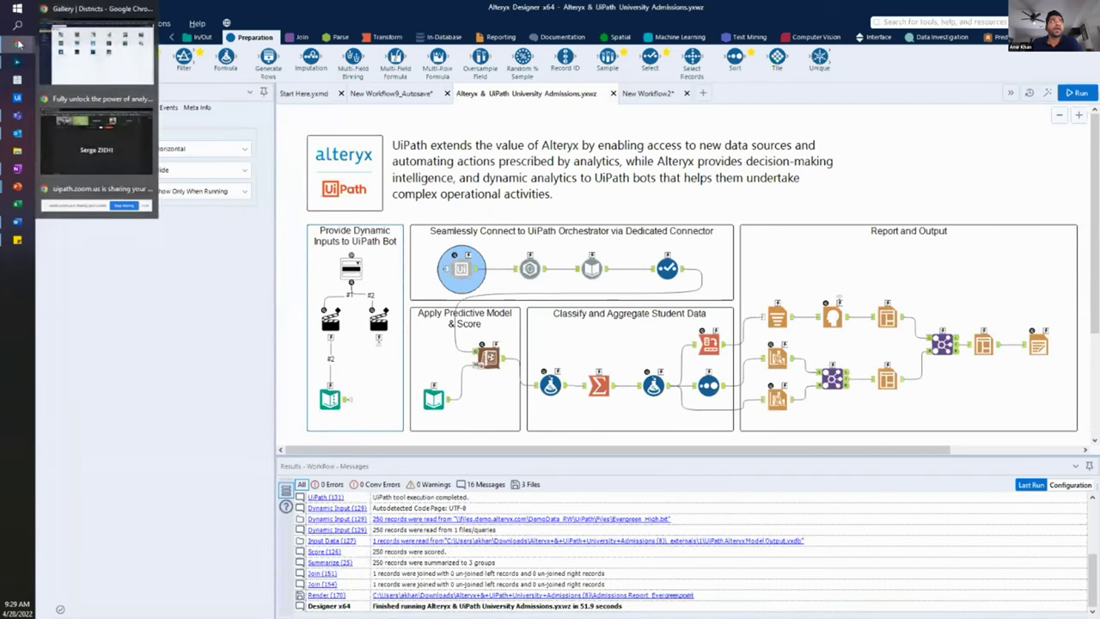
click(107, 51)
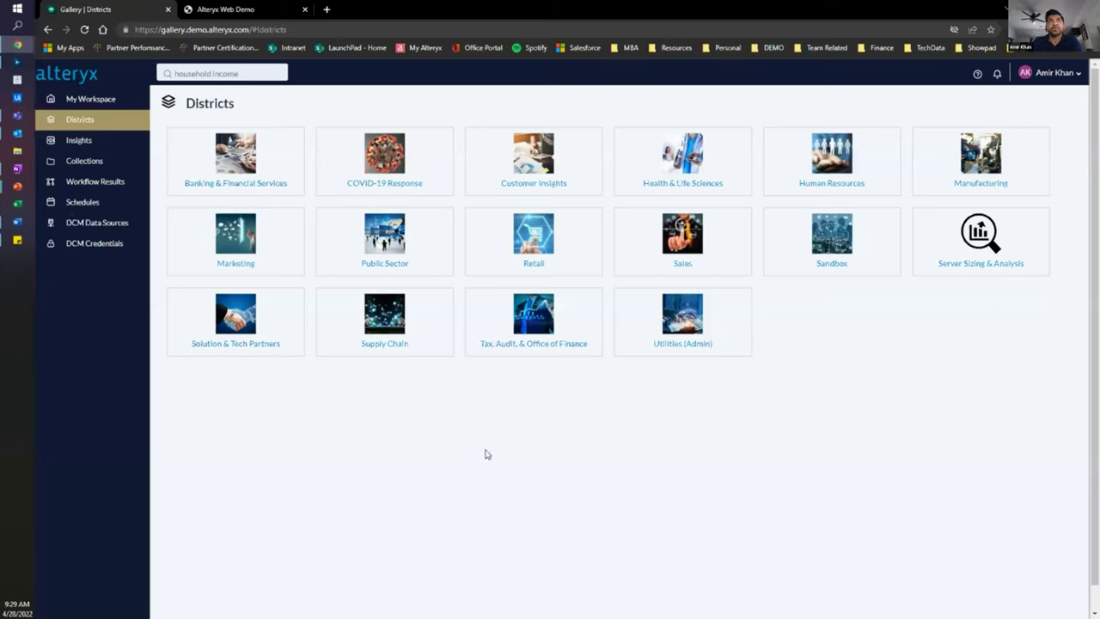
- Browse the Tax, Audit, & Office of Finance district, then go to Collections
click(518, 349)
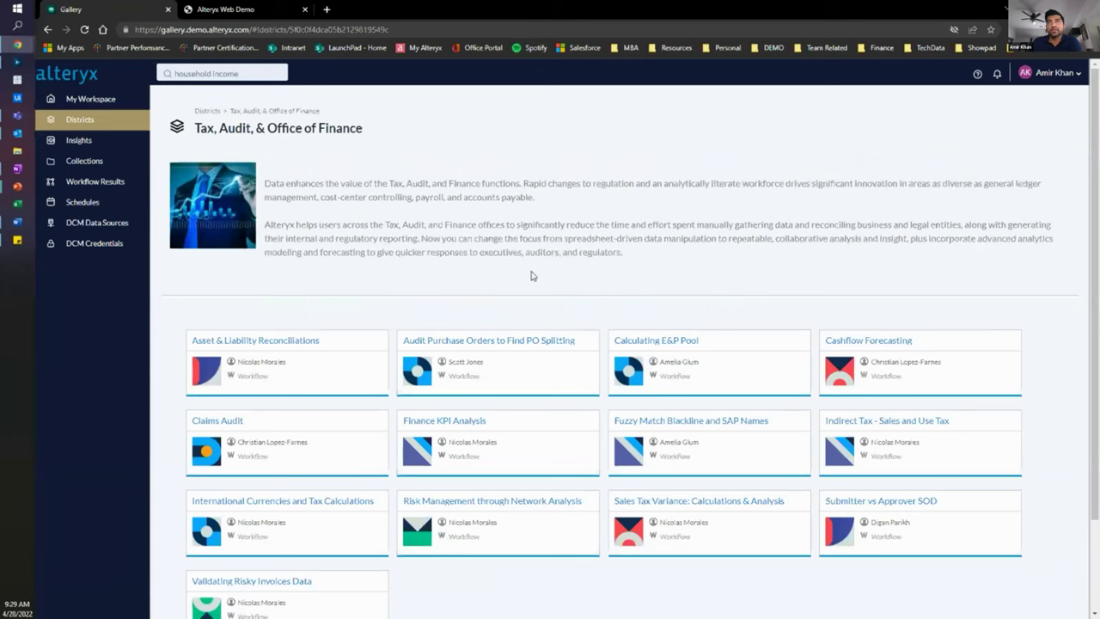
scroll(530, 275, down, 1)
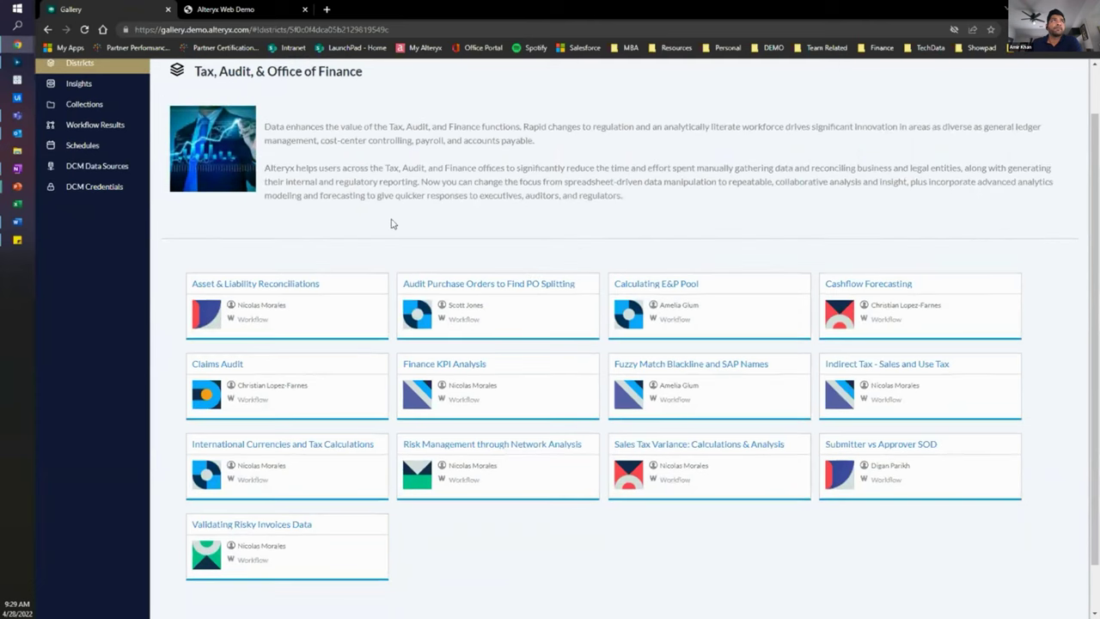
scroll(378, 221, up, 1)
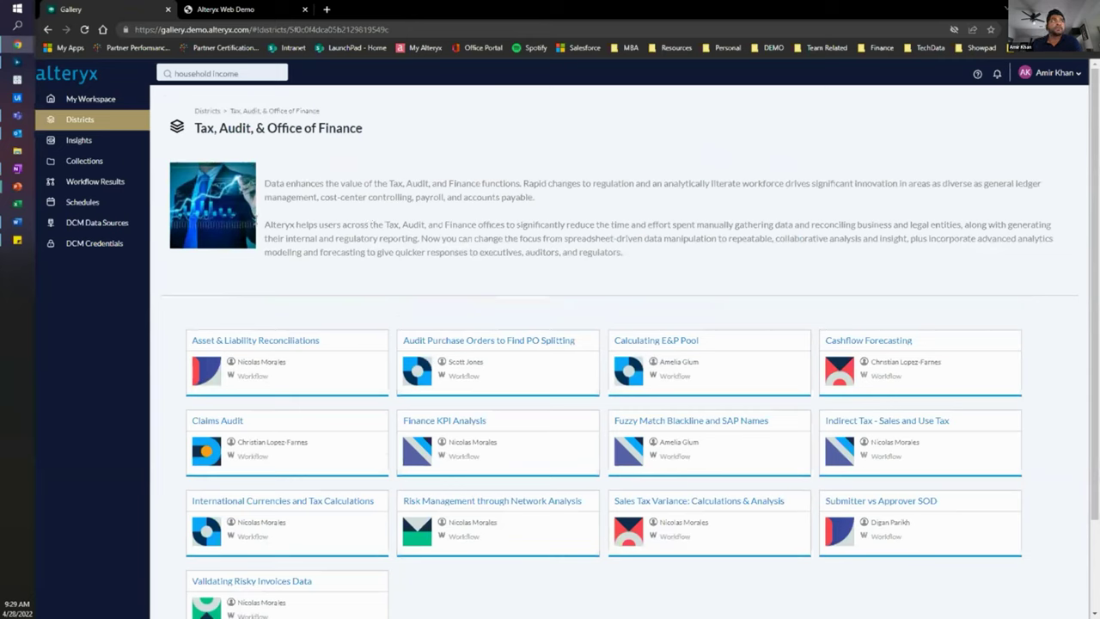
click(83, 161)
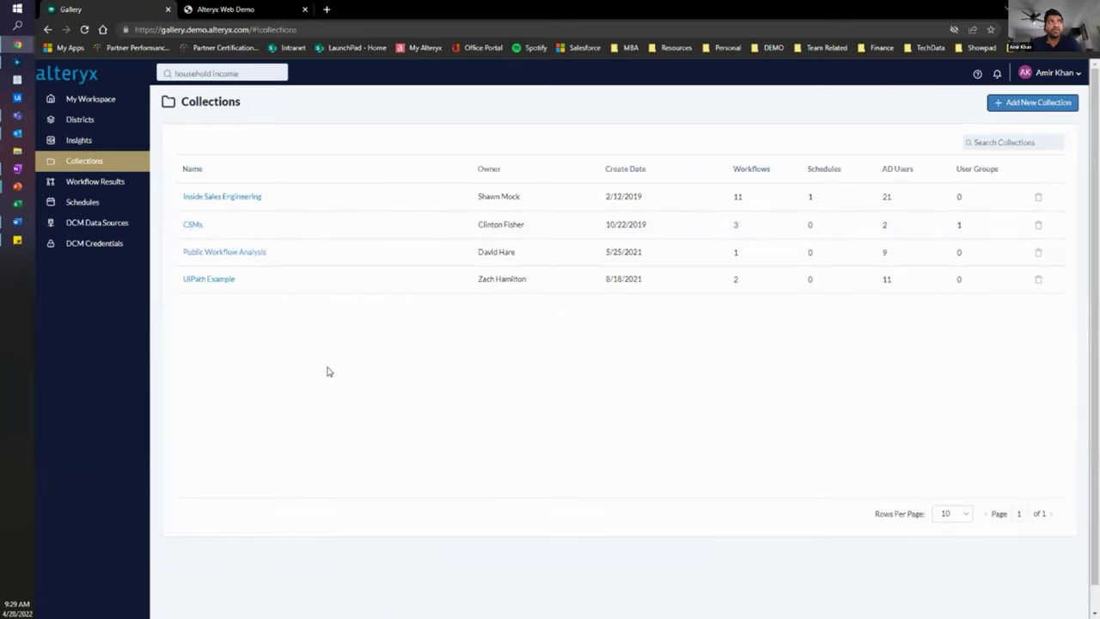
- Open University Admissions from UiPath Example, try Recurring and Custom scheduling, then view Workflow Results
click(203, 282)
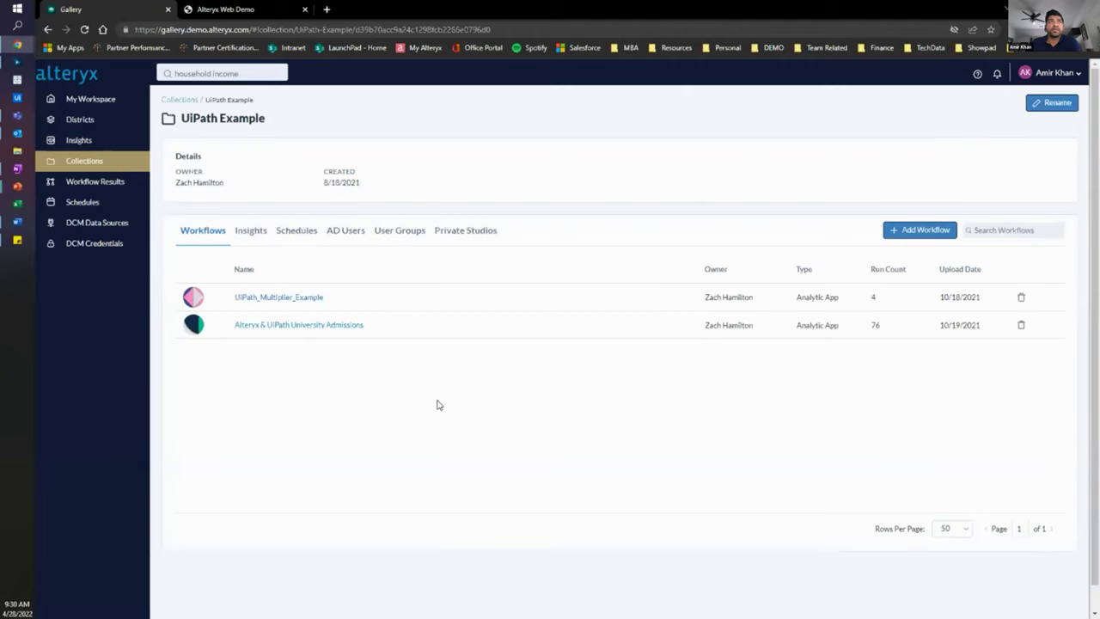
click(281, 328)
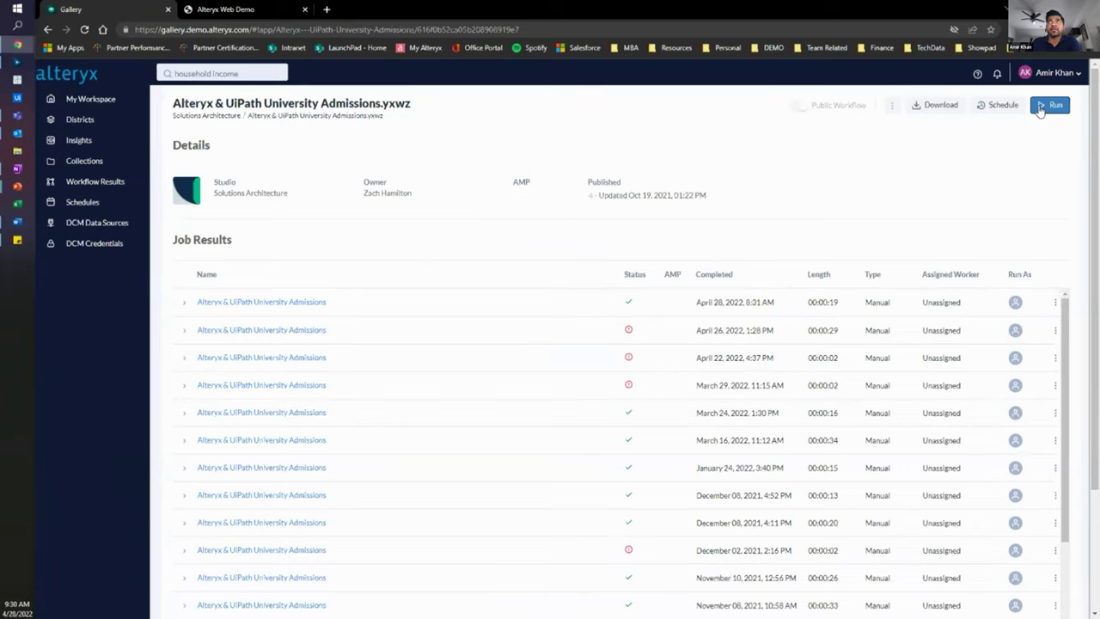
click(1004, 105)
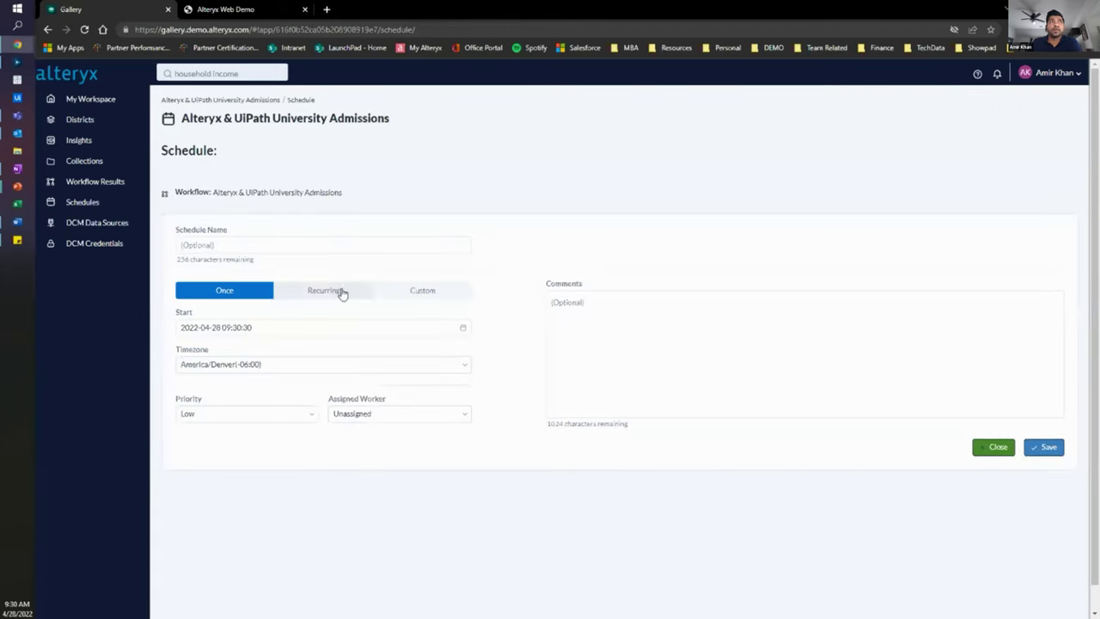
click(343, 293)
click(421, 296)
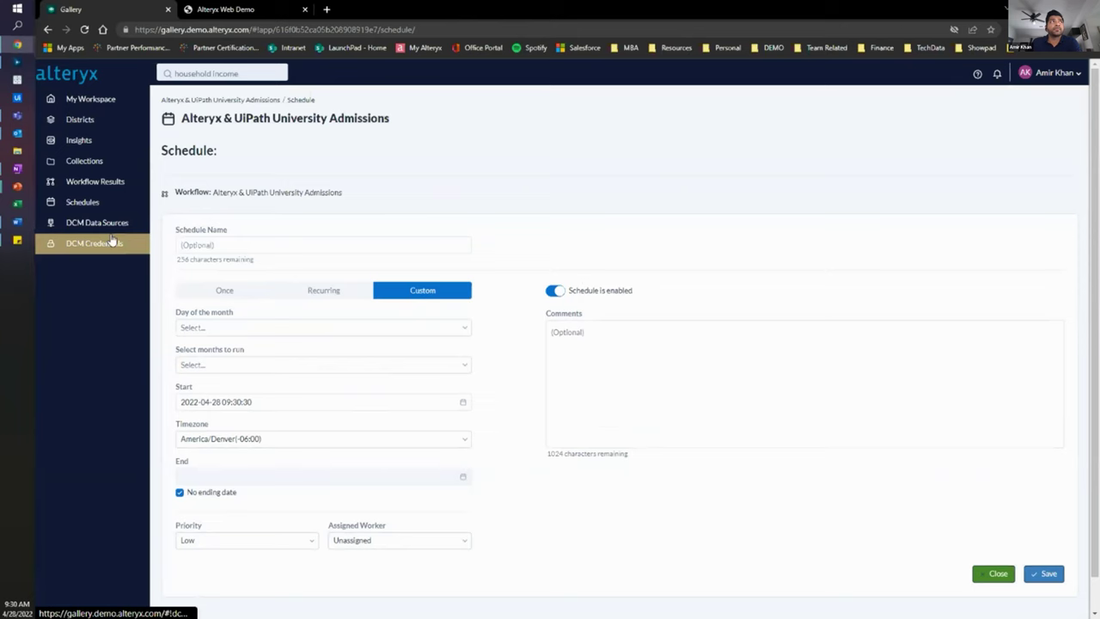
click(104, 180)
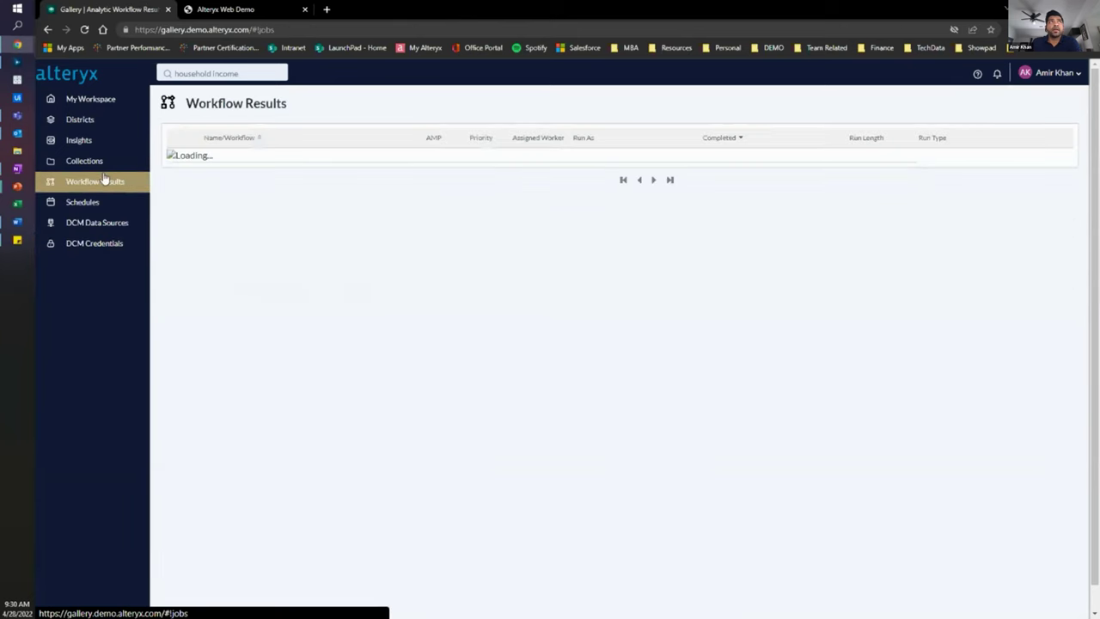
- Review the latest University Admissions job result, then switch to the Alteryx Web Demo tab
click(265, 168)
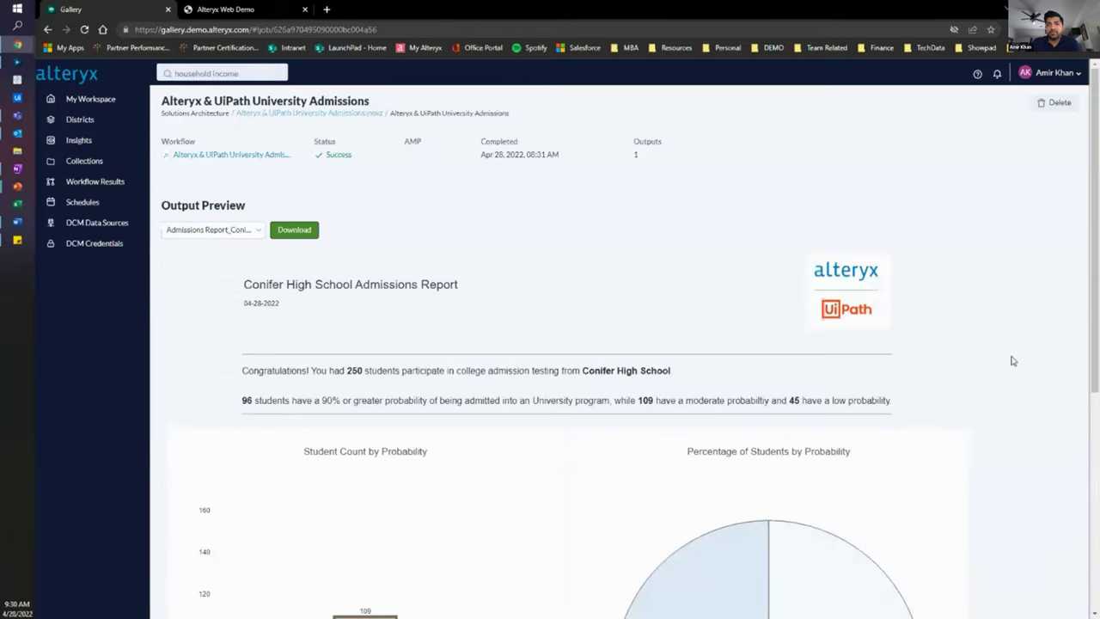
scroll(1012, 360, down, 2)
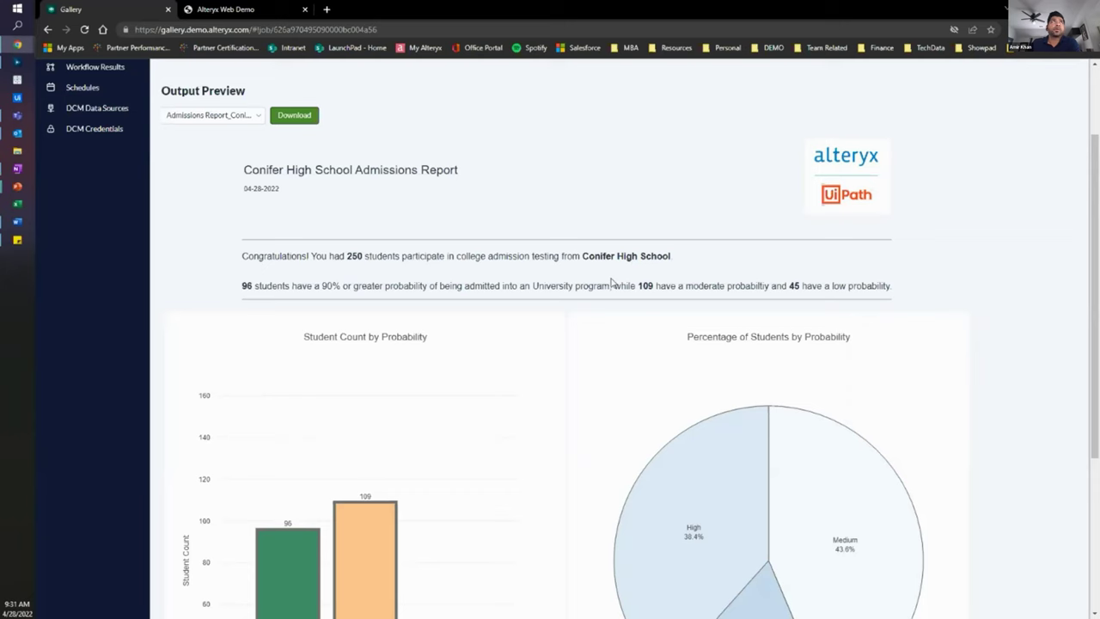
scroll(449, 308, up, 2)
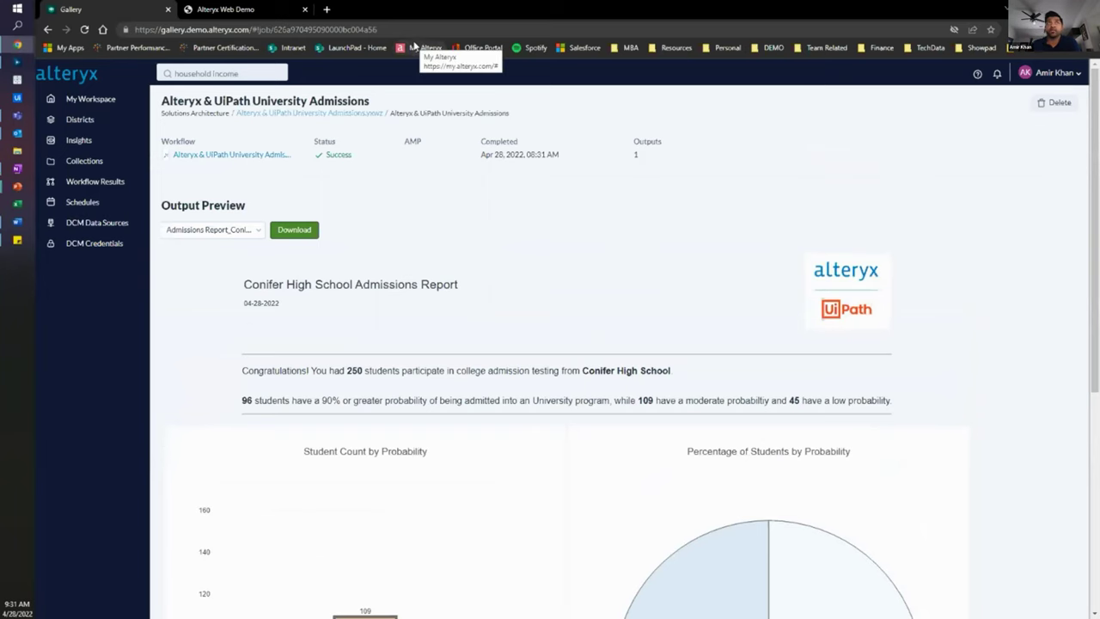
click(236, 12)
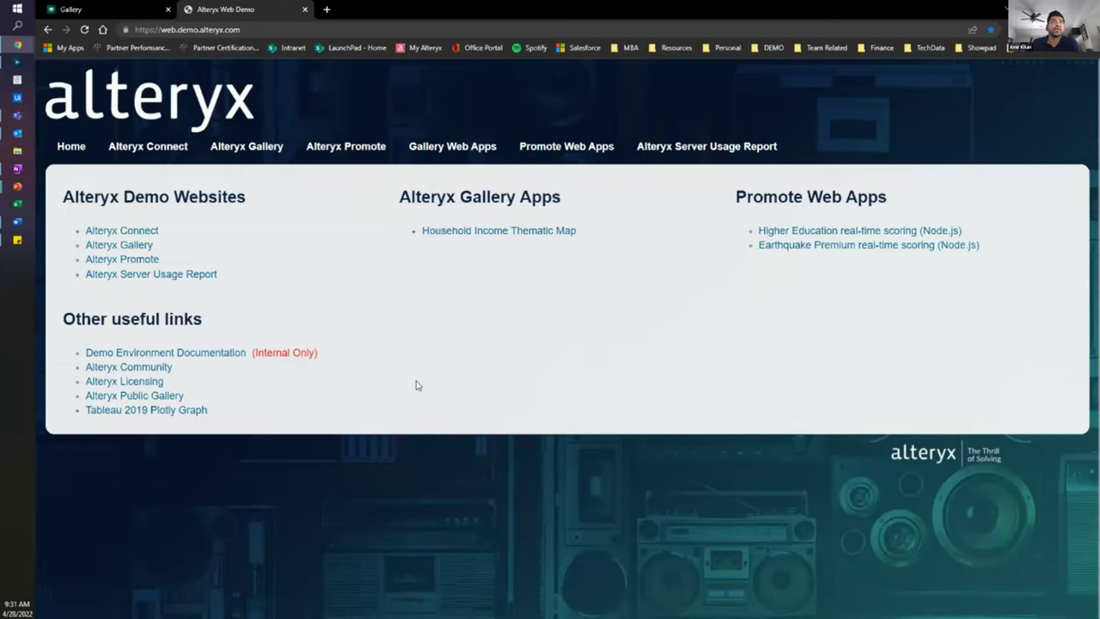
- Run the Household Income Thematic Map for the prefilled address, review the map, and return to the Gallery
click(495, 233)
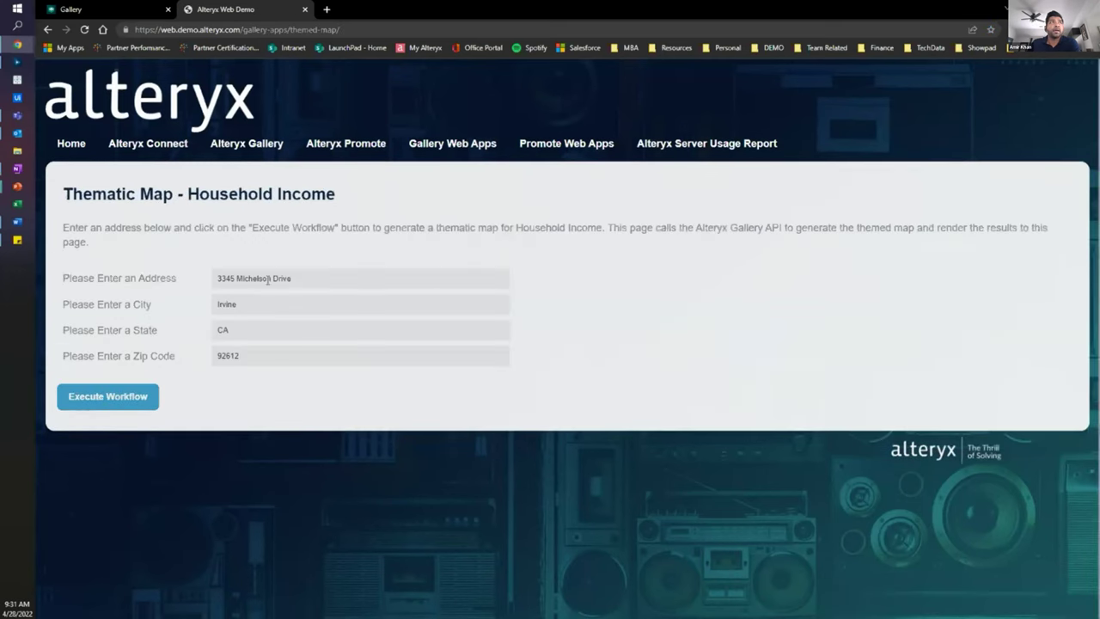
click(306, 358)
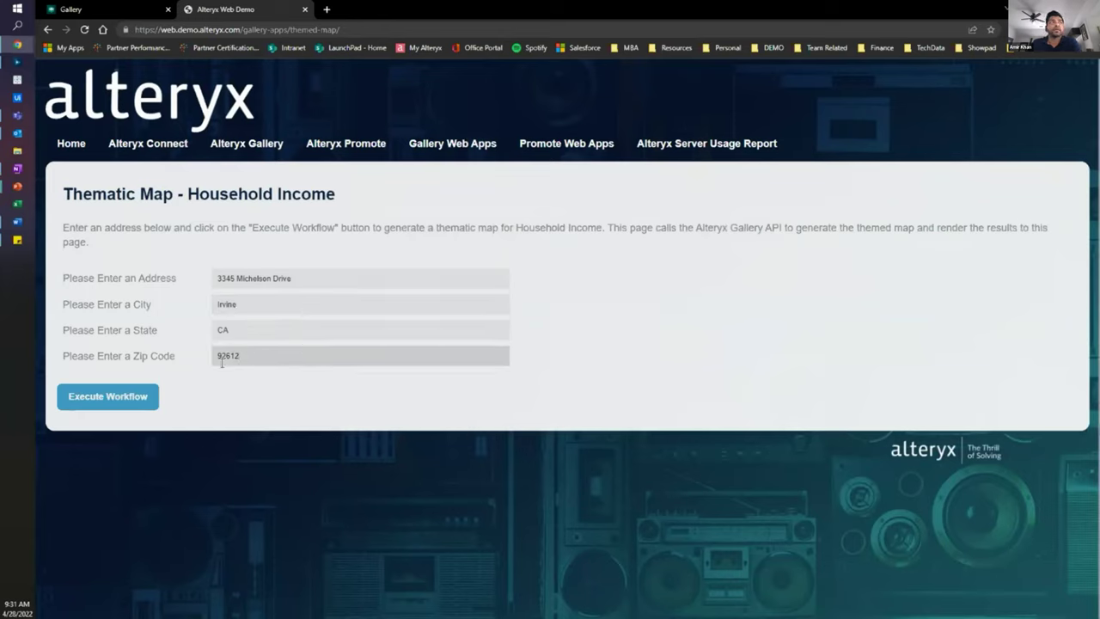
click(122, 406)
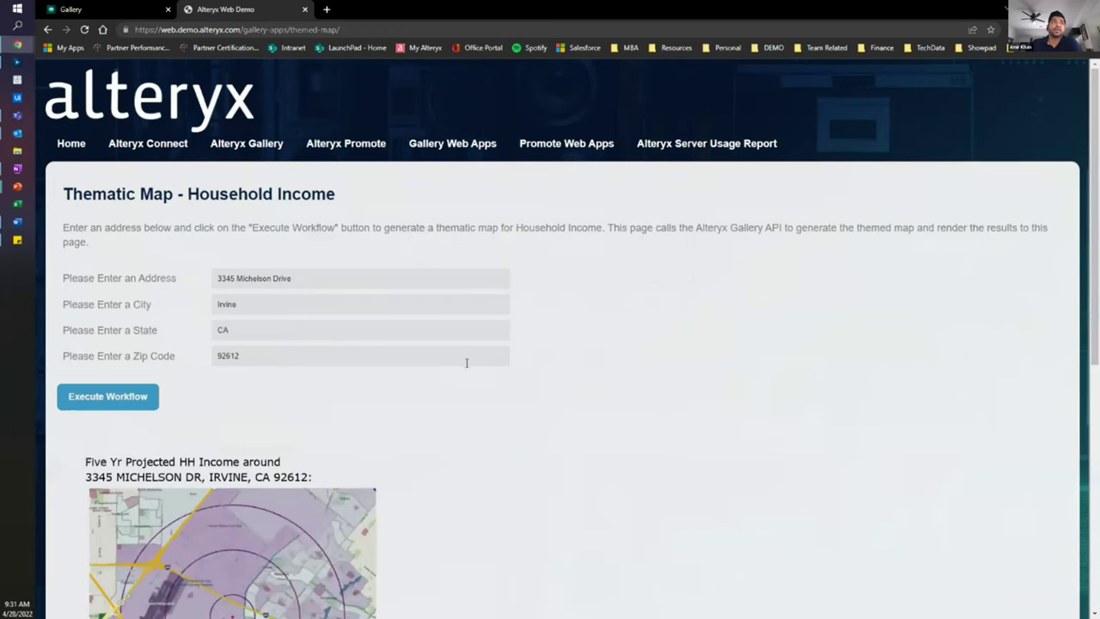
scroll(466, 368, down, 2)
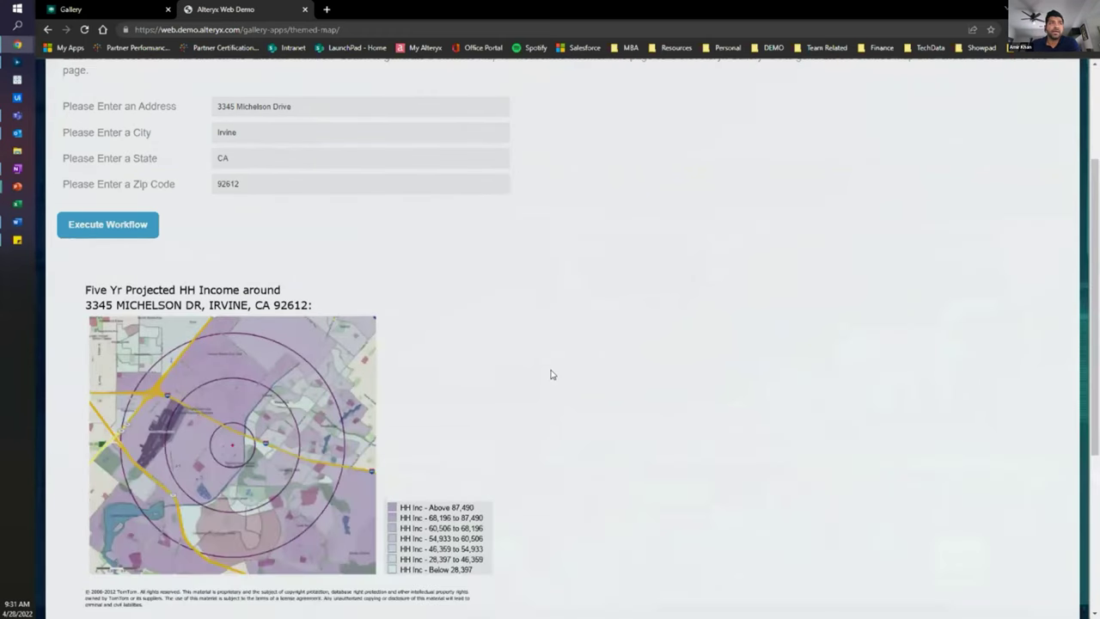
scroll(555, 375, down, 1)
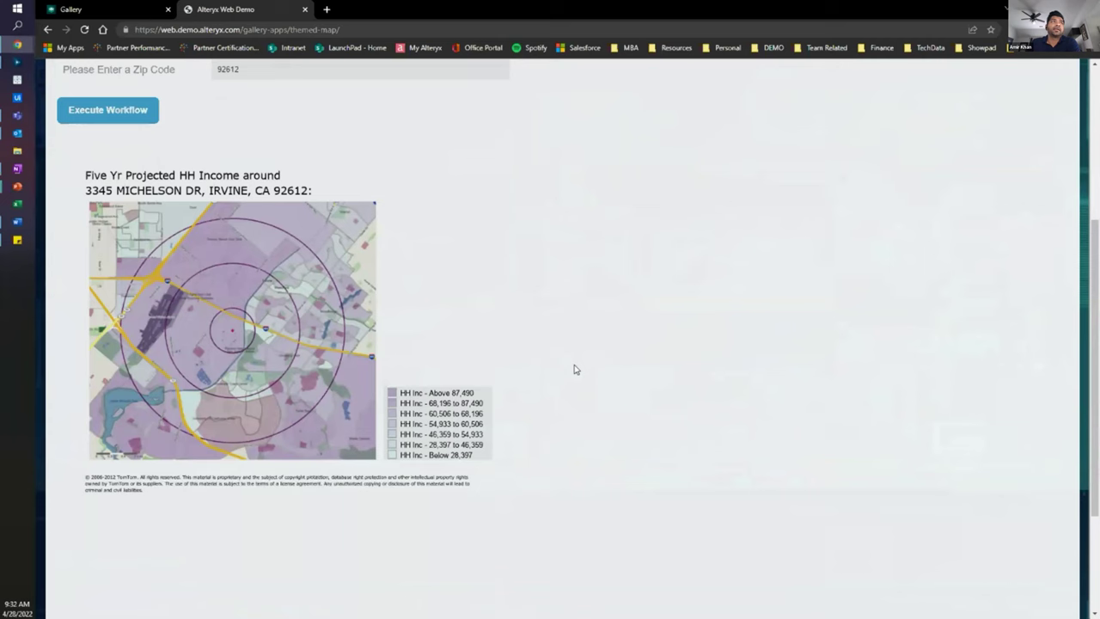
scroll(576, 369, up, 3)
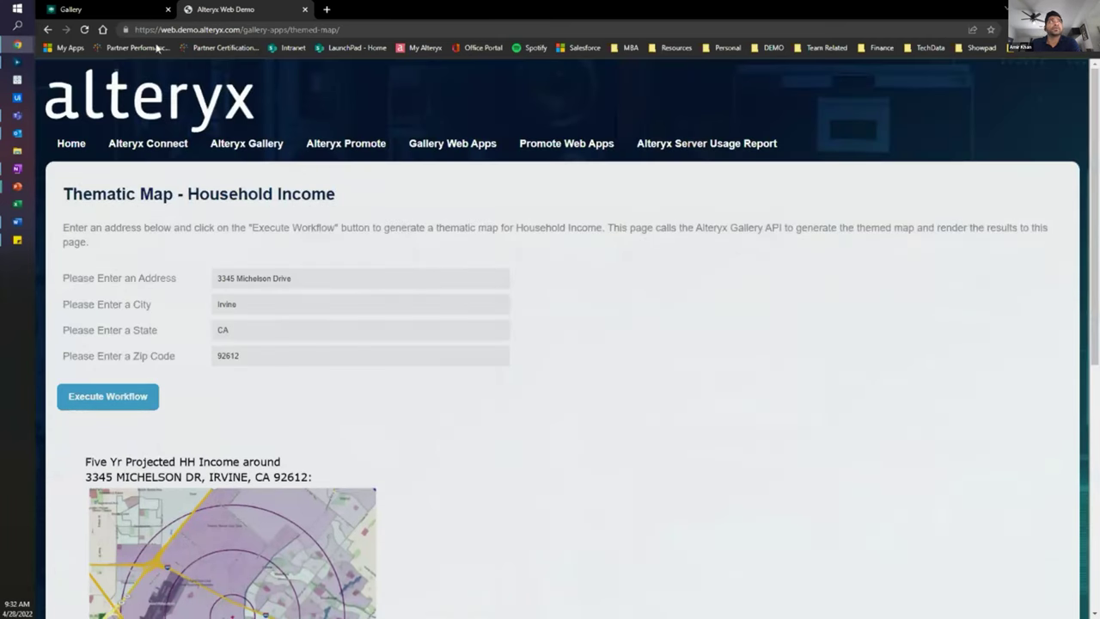
click(141, 13)
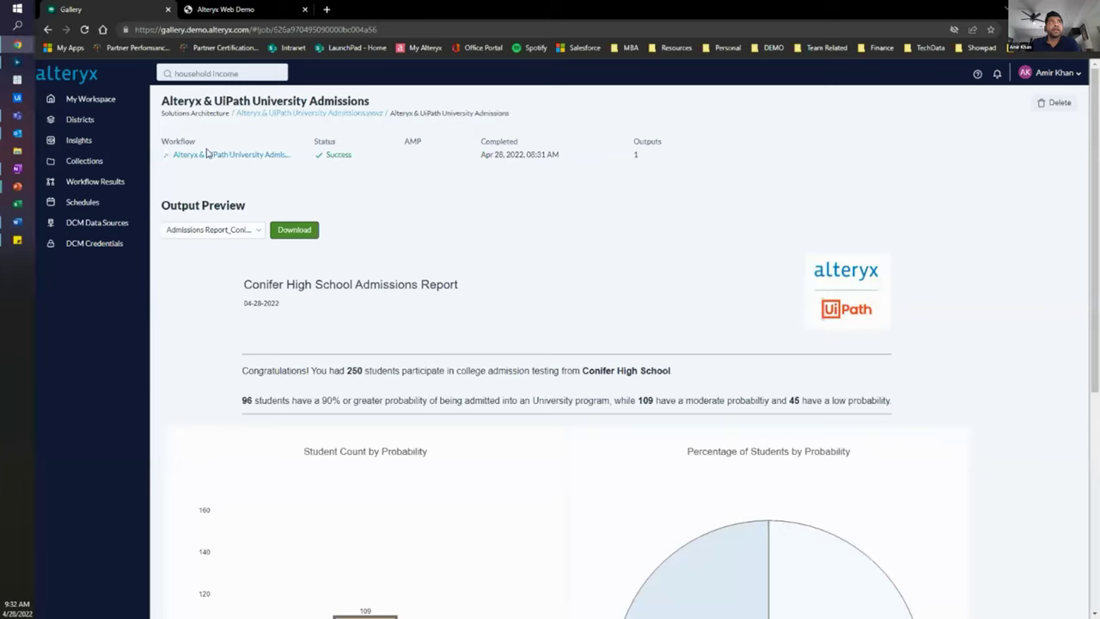
- Search the Gallery for 'spotify' and open the Spotify Playlist Designer workflow
drag(240, 73, 175, 74)
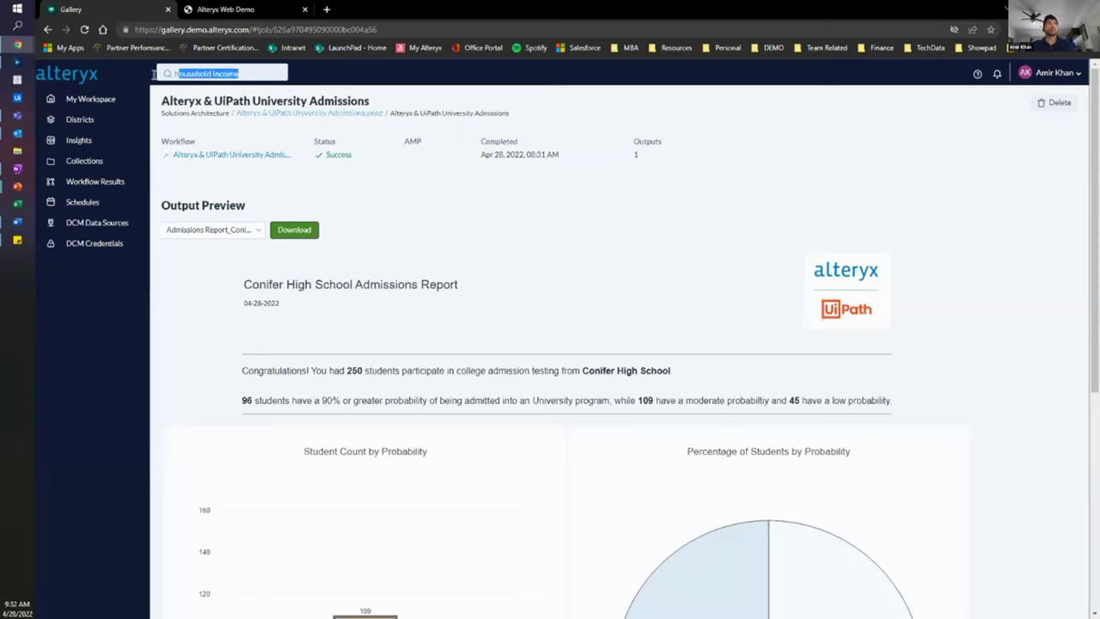
text(samp)
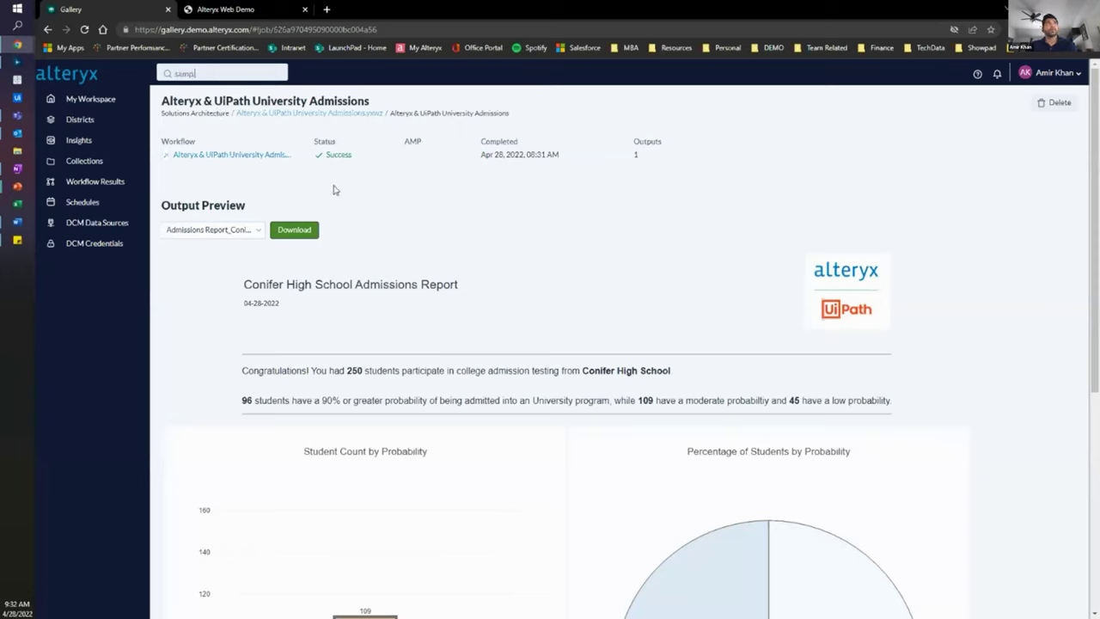
text(l)
key(BackSpace)
key(BackSpace)
key(BackSpace)
key(BackSpace)
text(potify)
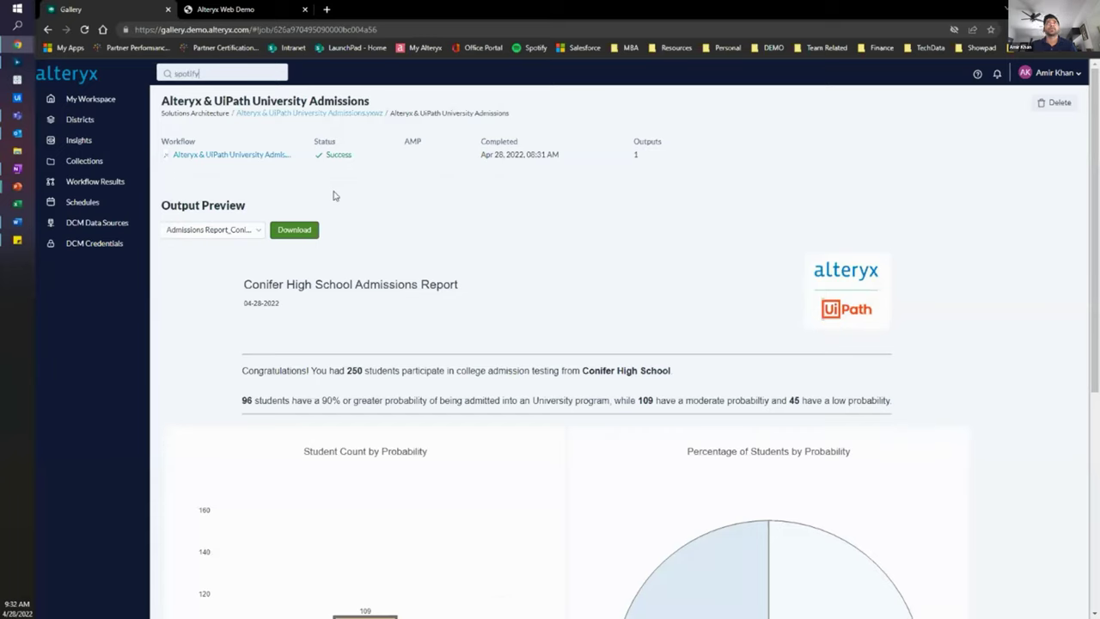
key(Return)
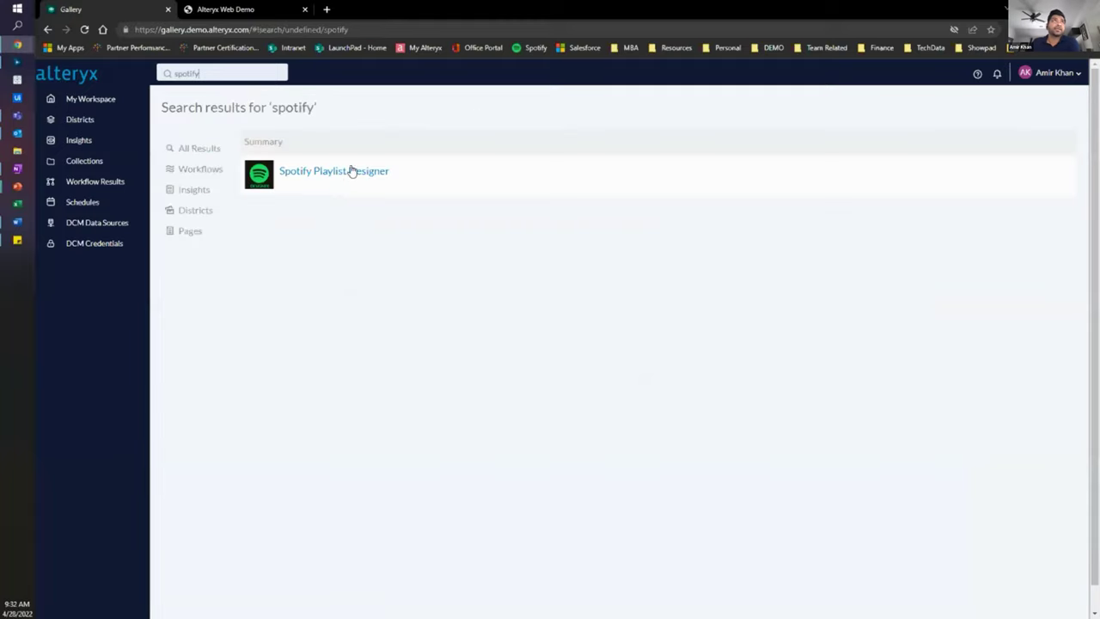
click(347, 174)
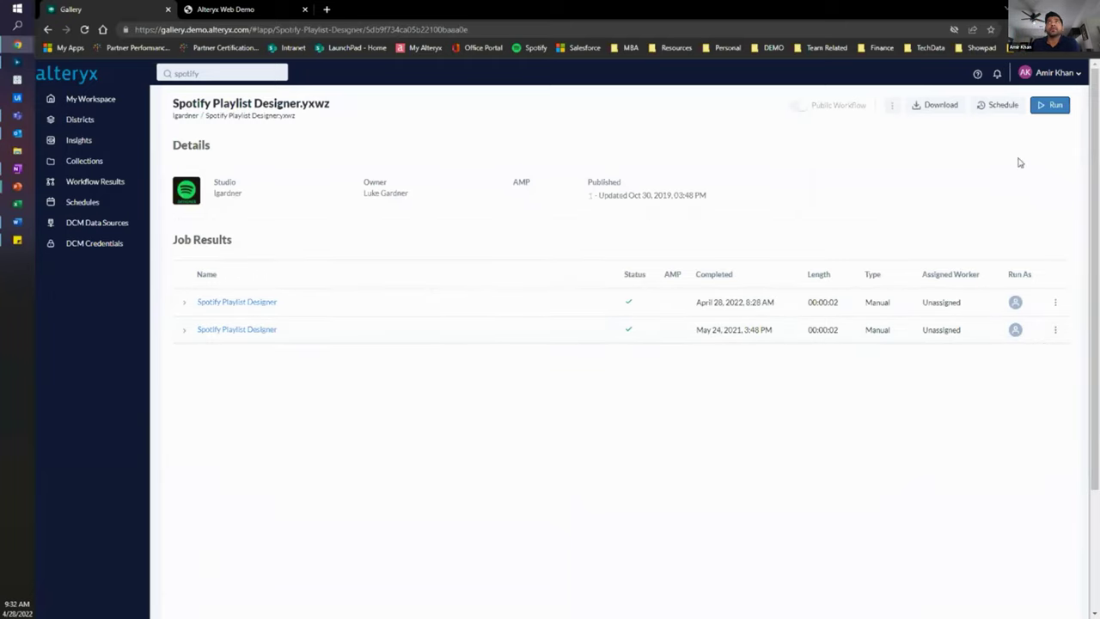
- Start a new Spotify Playlist Designer run with the test account, selecting 80s Hits and 90s Hip-Hop
click(1049, 105)
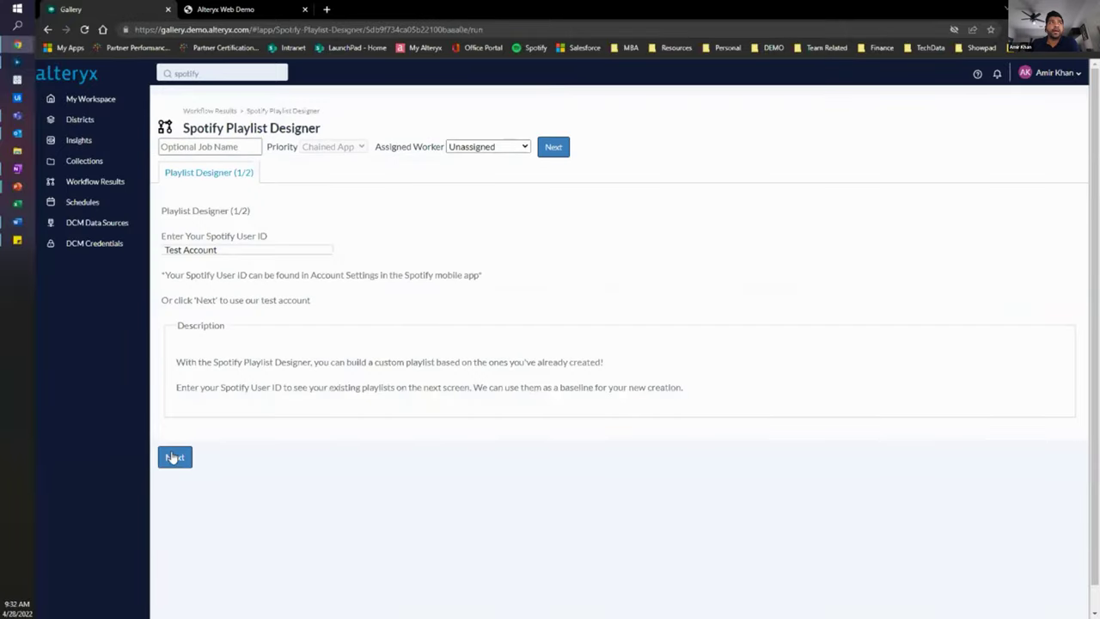
click(174, 458)
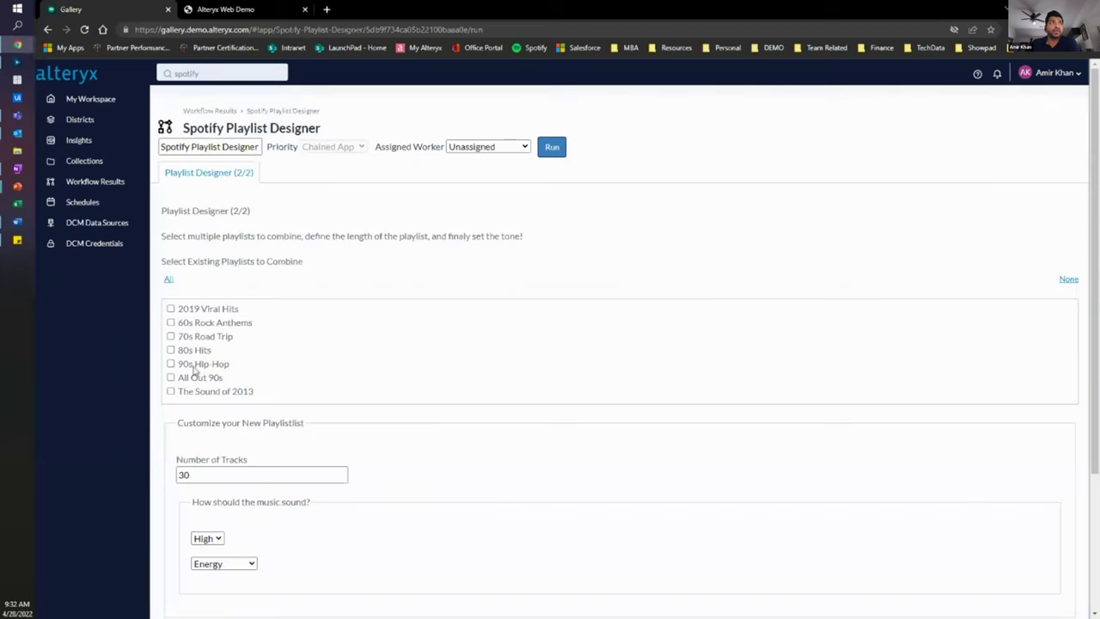
click(170, 350)
scroll(459, 371, down, 1)
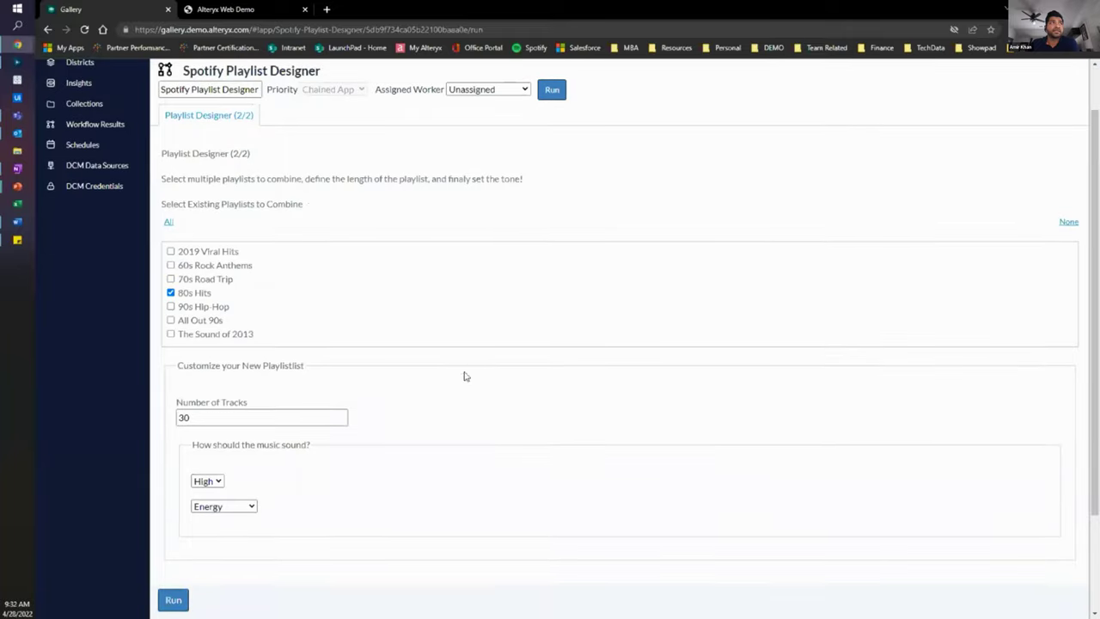
click(171, 306)
- Set Number of Tracks to 35 with High Acousticness and run the app
click(342, 415)
click(342, 415)
click(342, 415)
click(342, 415)
click(342, 415)
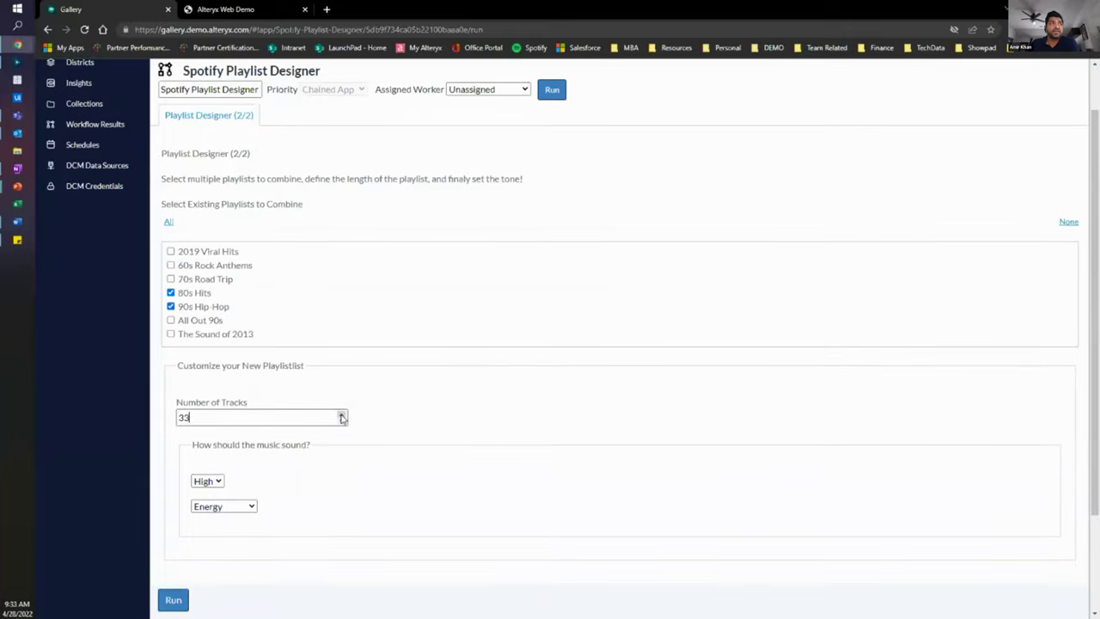
click(215, 481)
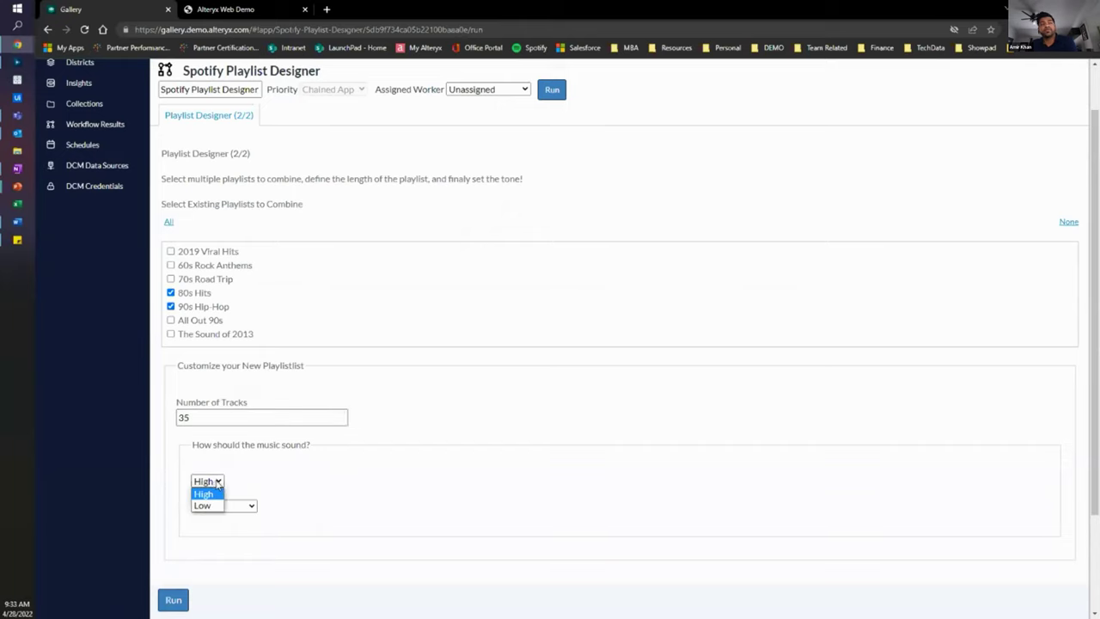
click(215, 482)
click(251, 505)
click(240, 537)
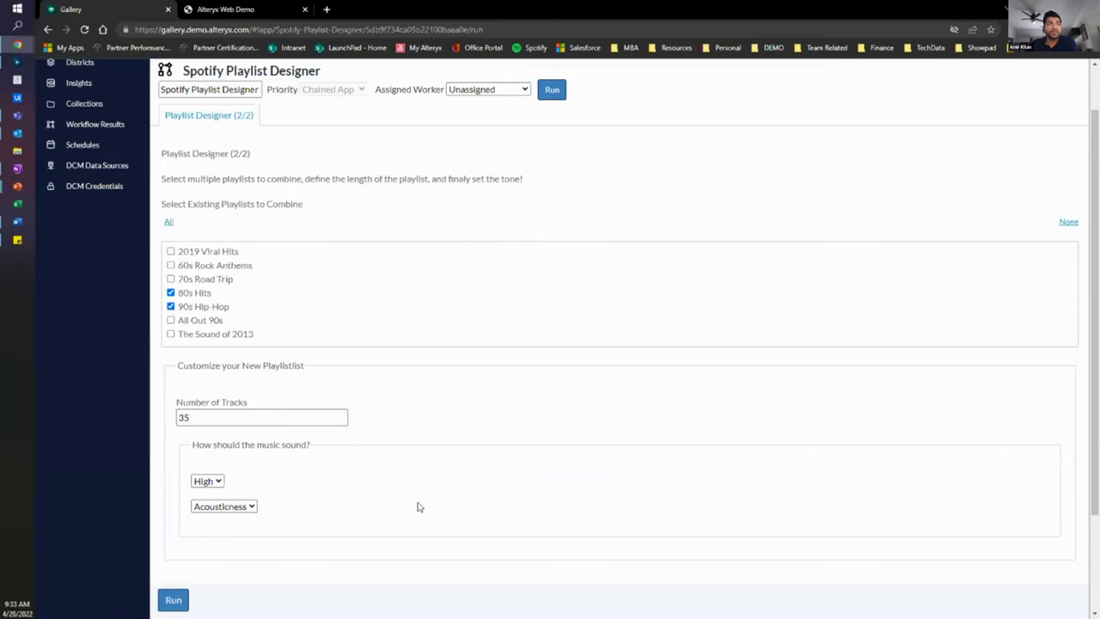
click(172, 600)
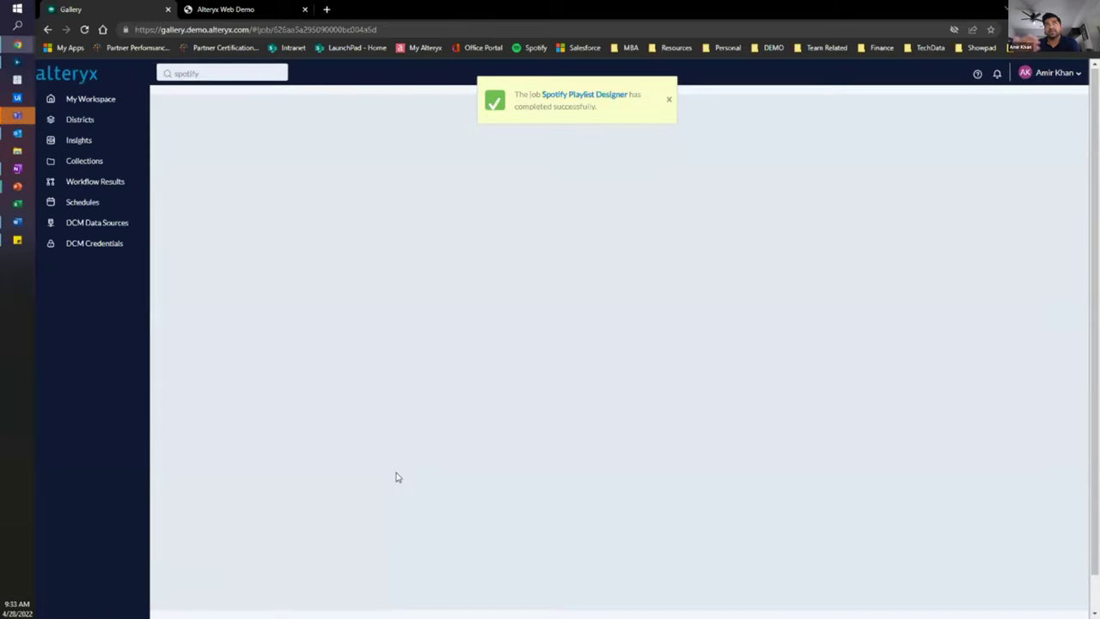
- Return to Alteryx Designer and inspect the Browse tool in Apply Predictive Model & Score
click(19, 63)
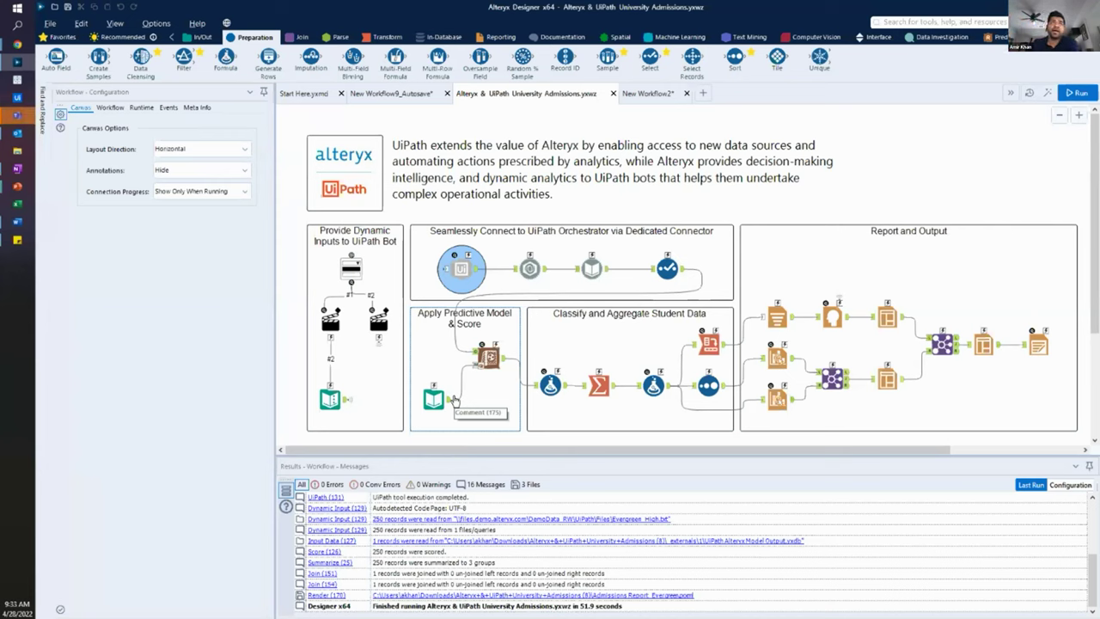
click(450, 399)
click(463, 394)
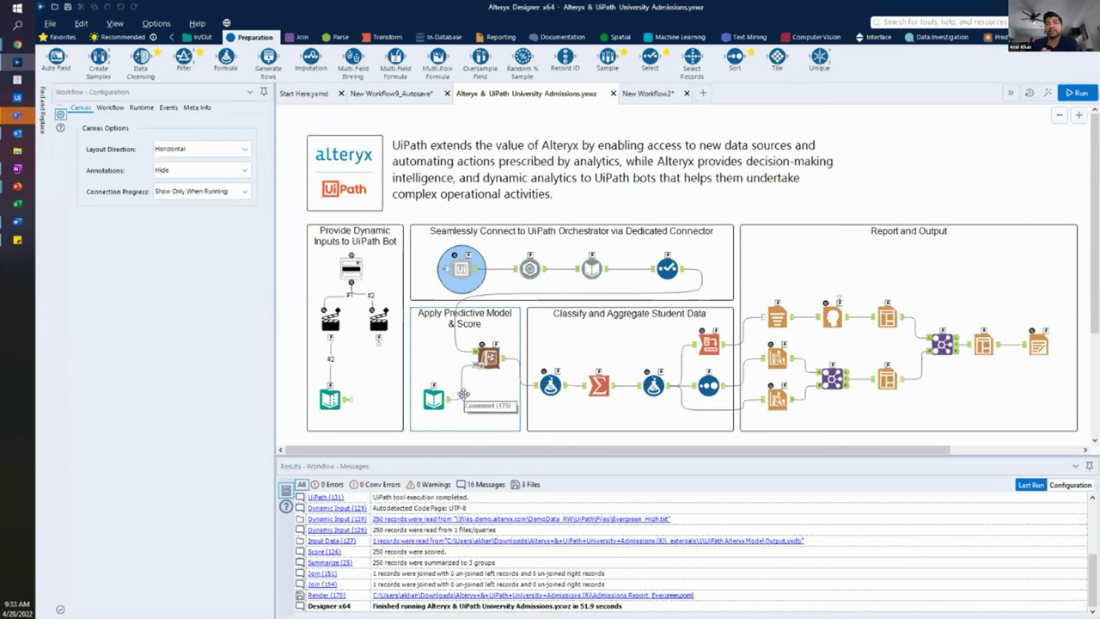
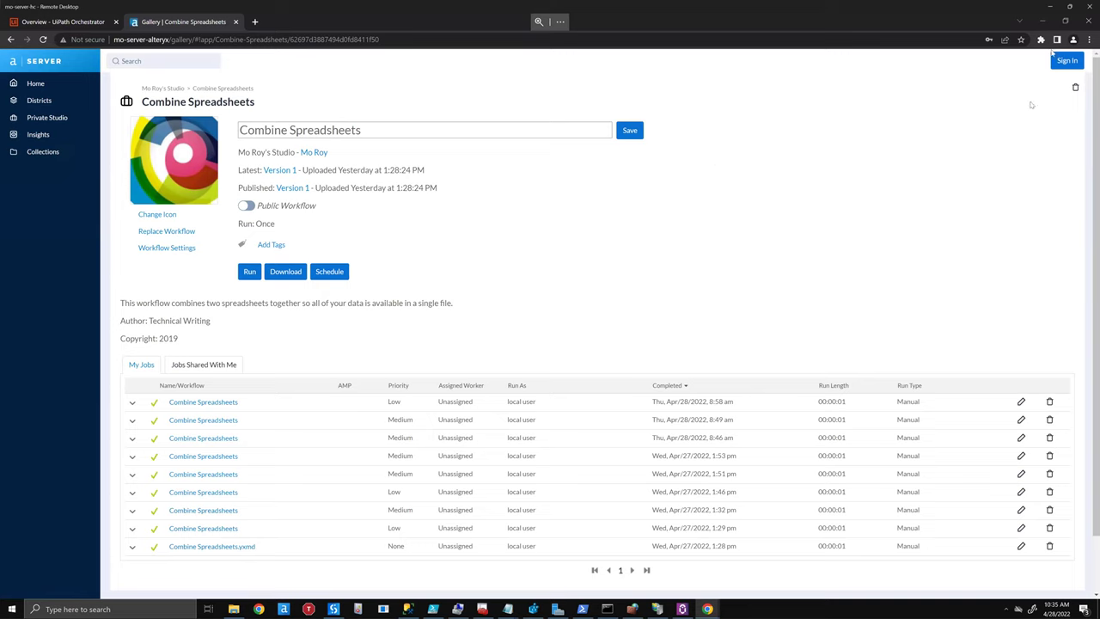
- Go to the Alteryx Gallery sign-in page
click(1063, 60)
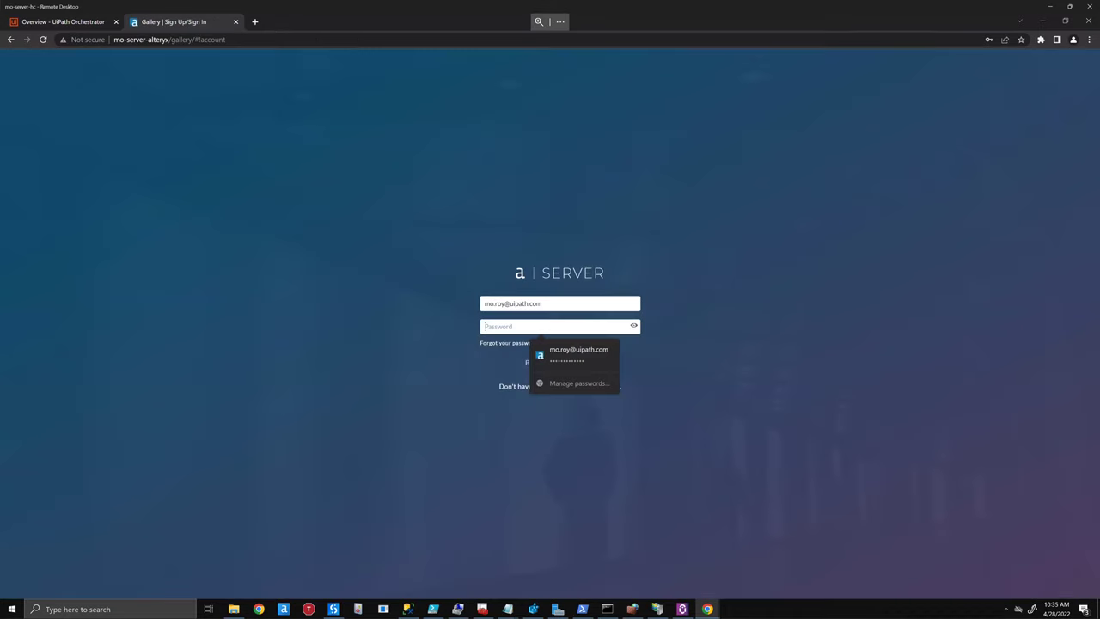
- Sign in to the gallery with the saved credentials and open My Profile
click(560, 357)
click(587, 363)
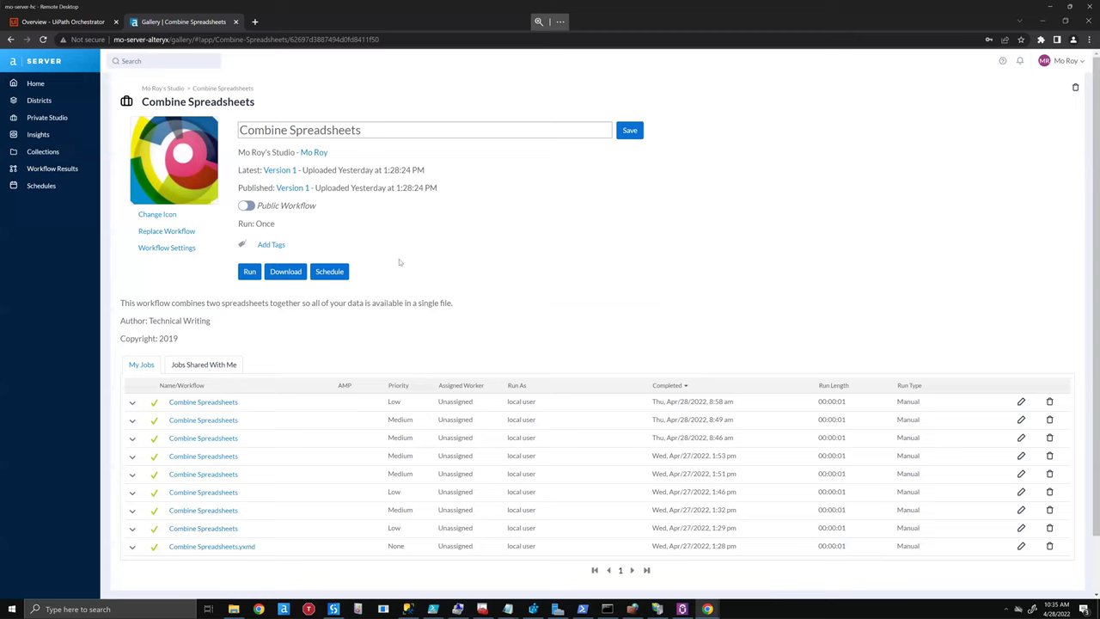
click(1062, 60)
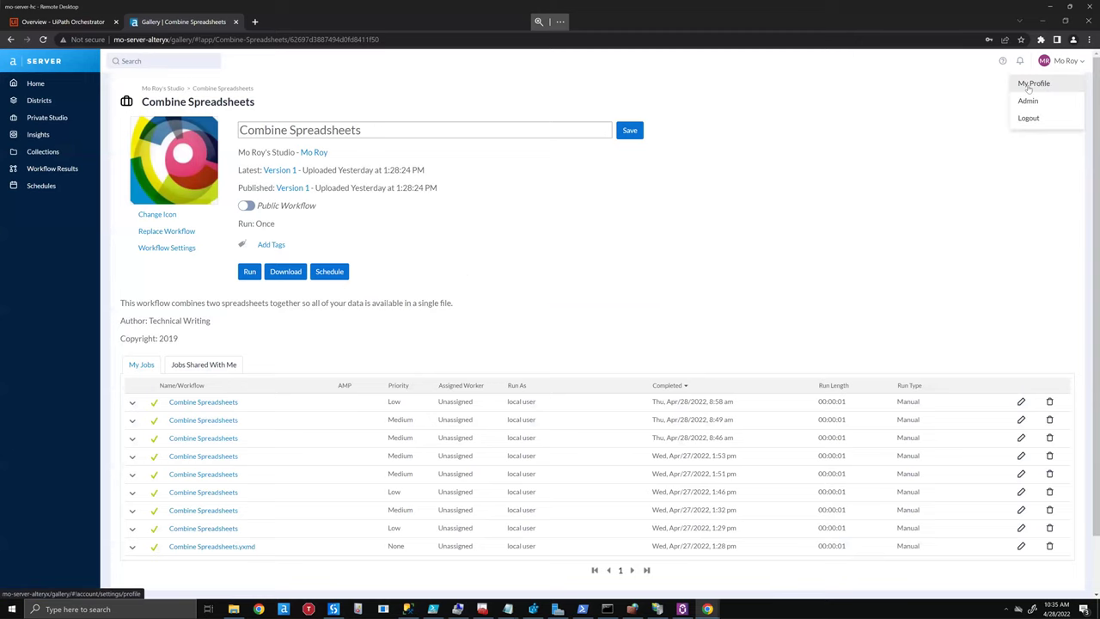
click(1031, 86)
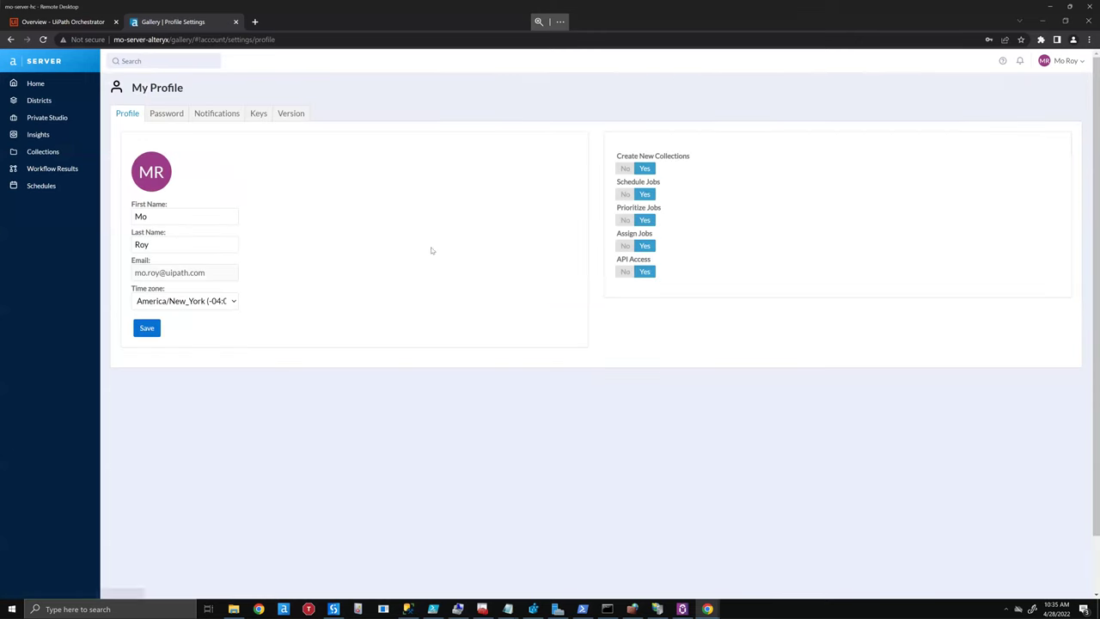
- On the Keys tab, reveal the API Access secret, select the key, and open the API documentation
click(258, 114)
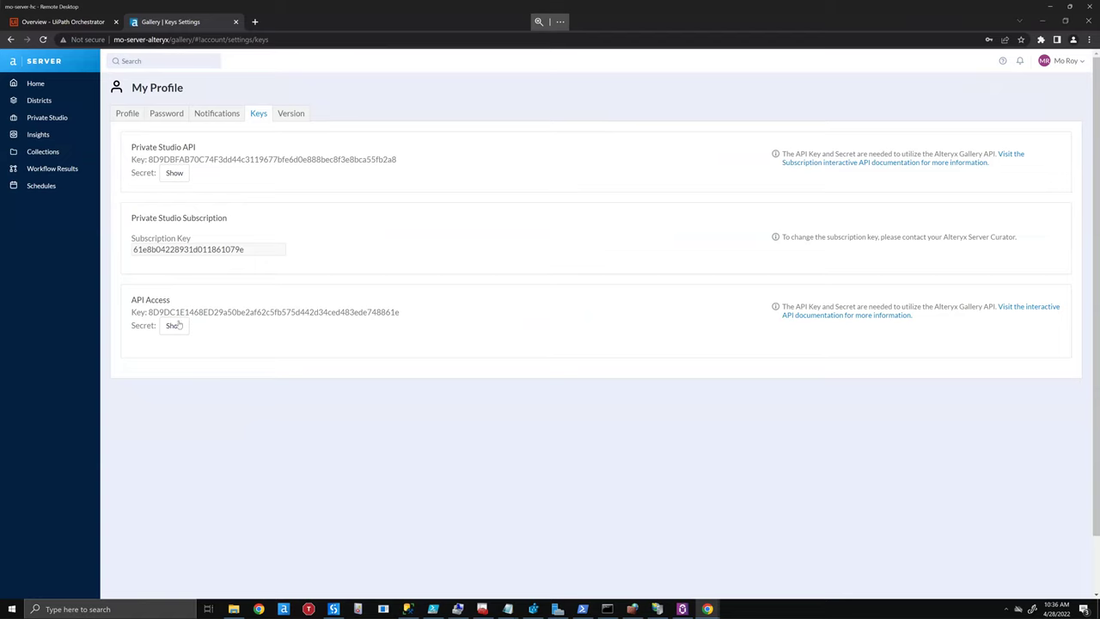
click(175, 326)
drag(402, 313, 148, 313)
key(ctrl+c)
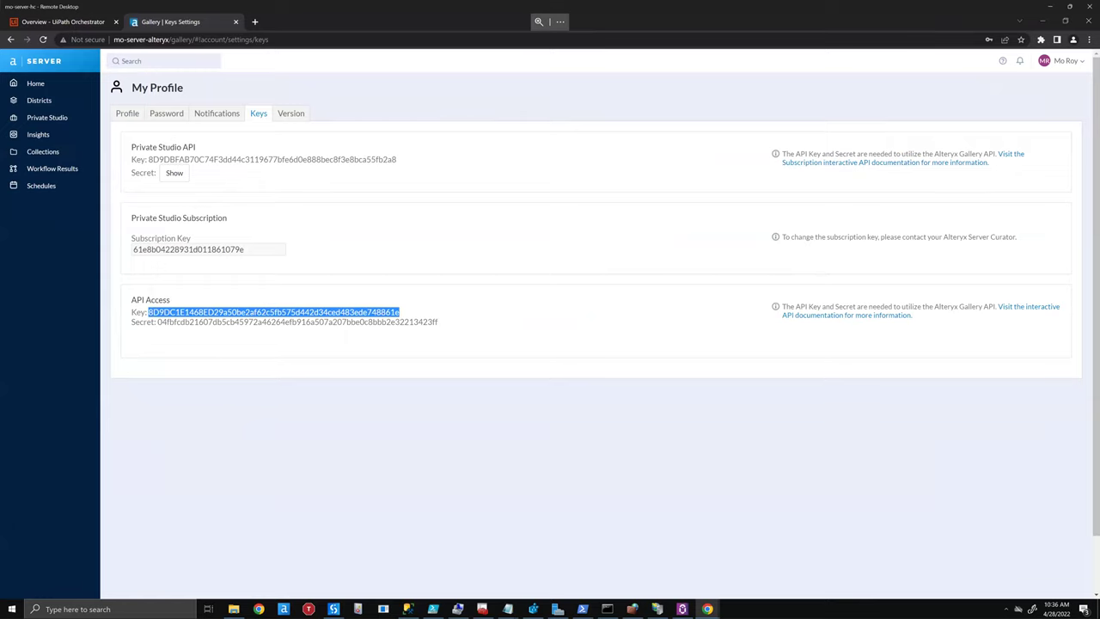
click(861, 315)
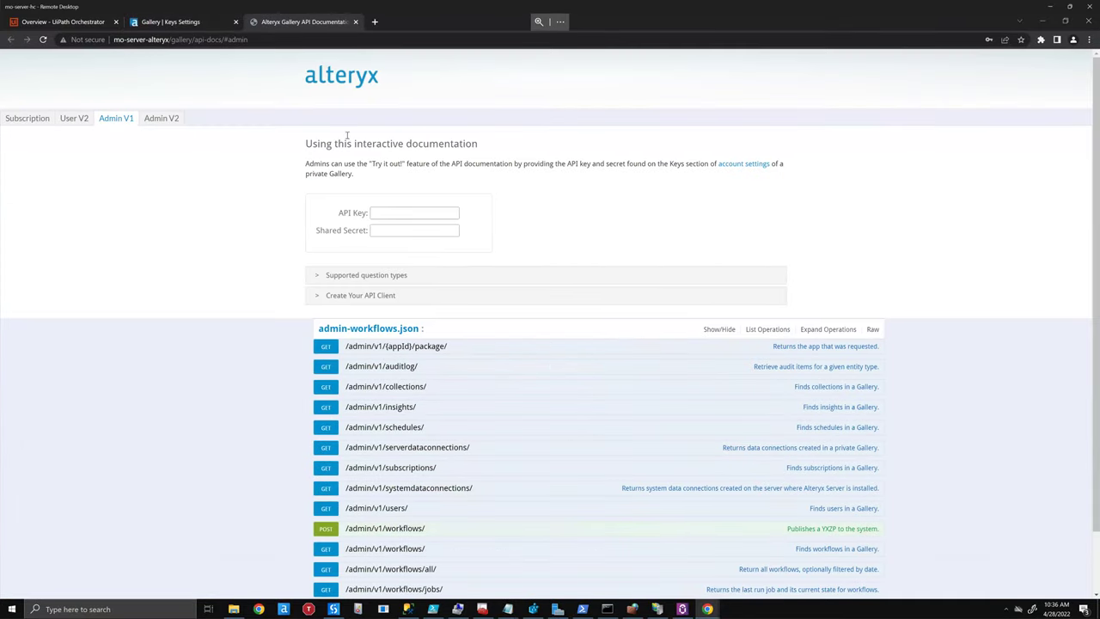
- In the Subscription API docs, paste the copied API Access key into API Key
click(25, 120)
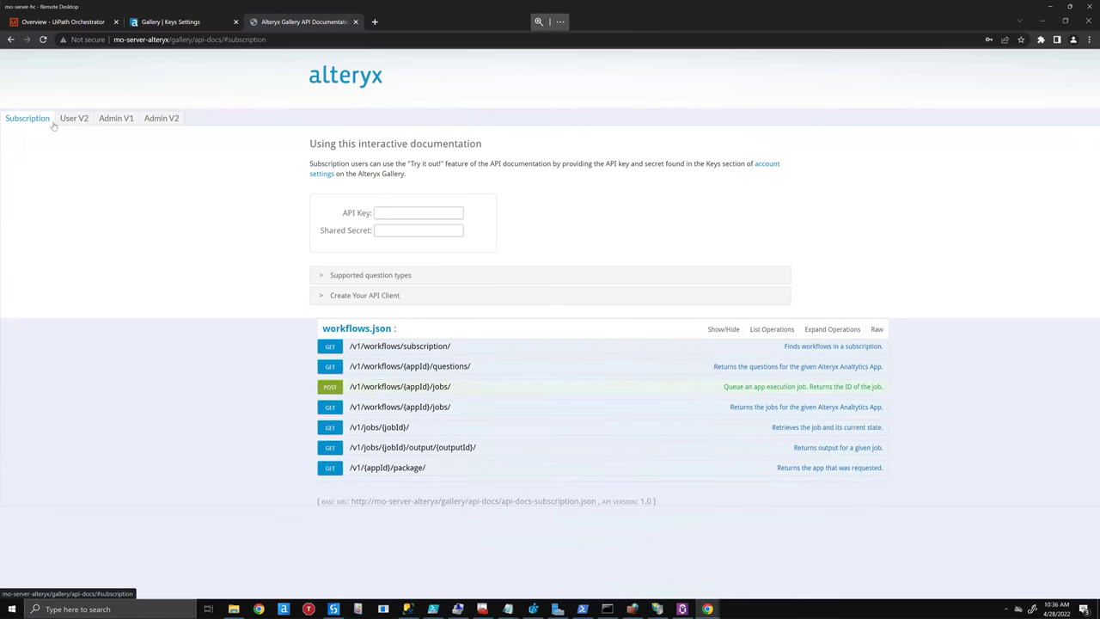
click(396, 232)
click(456, 252)
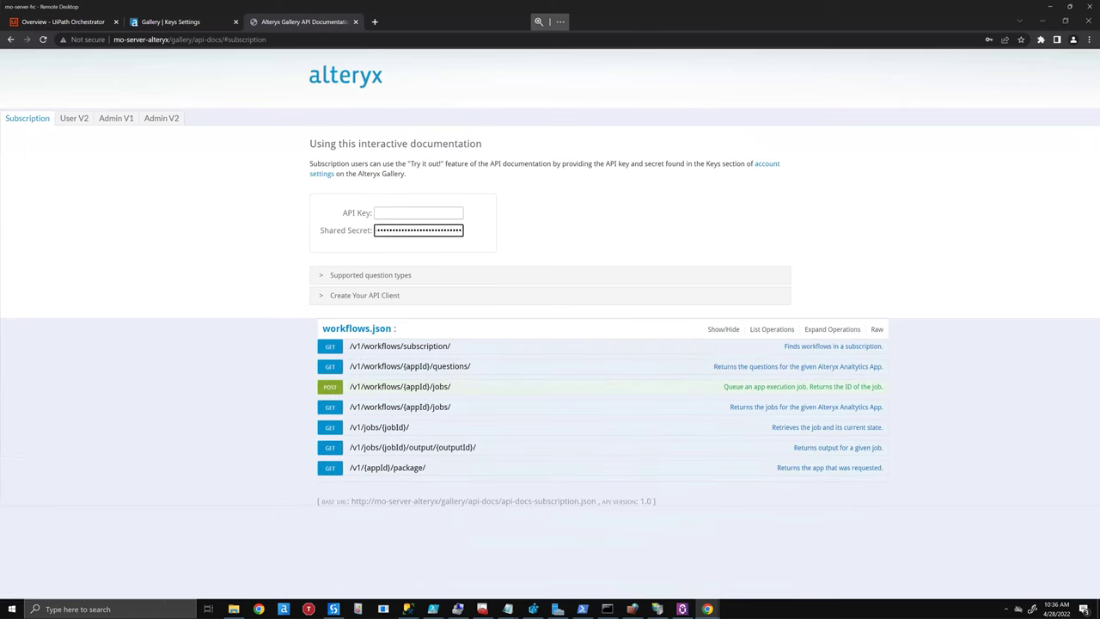
click(178, 23)
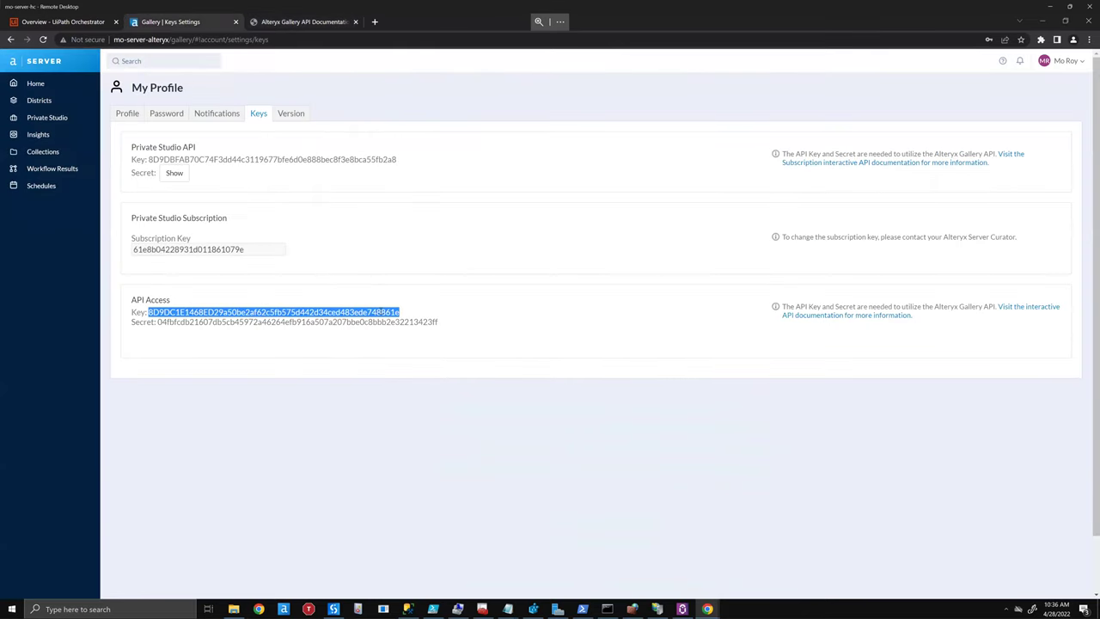
click(285, 23)
click(392, 214)
key(ctrl+v)
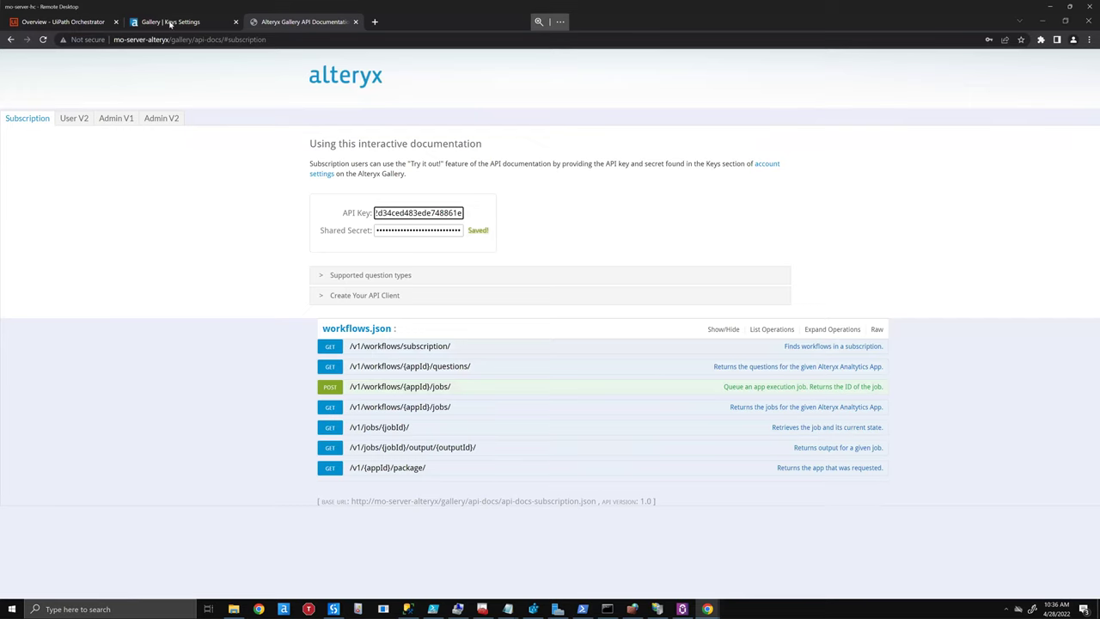
- Copy the API Access secret from the Keys tab and paste it into Shared Secret
click(172, 21)
drag(437, 320, 157, 324)
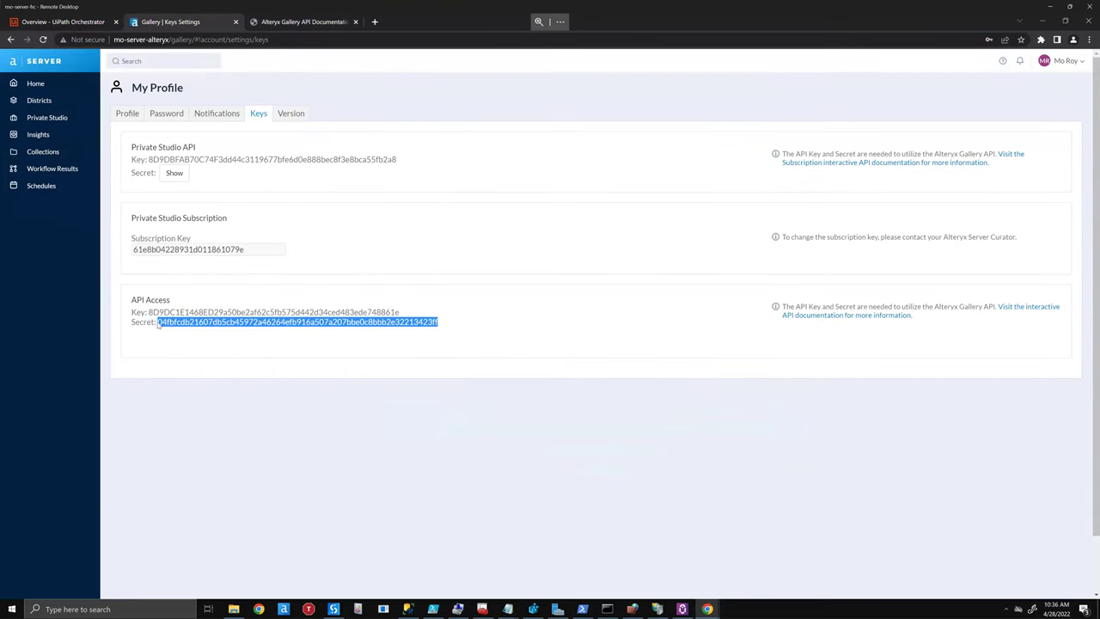
click(276, 22)
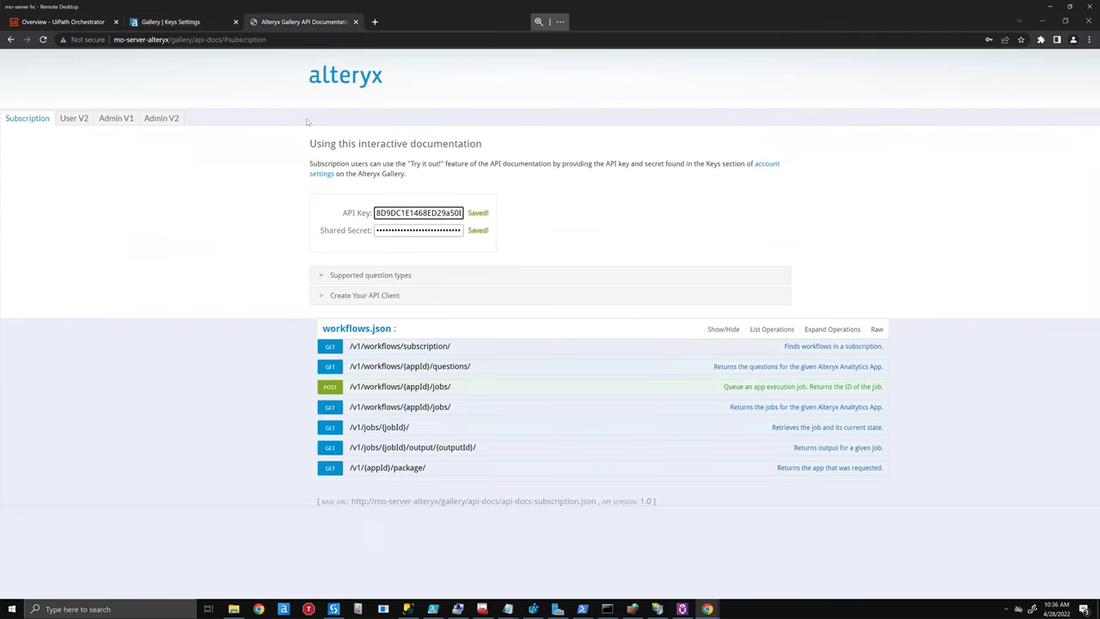
click(402, 230)
key(ctrl+a)
key(ctrl+v)
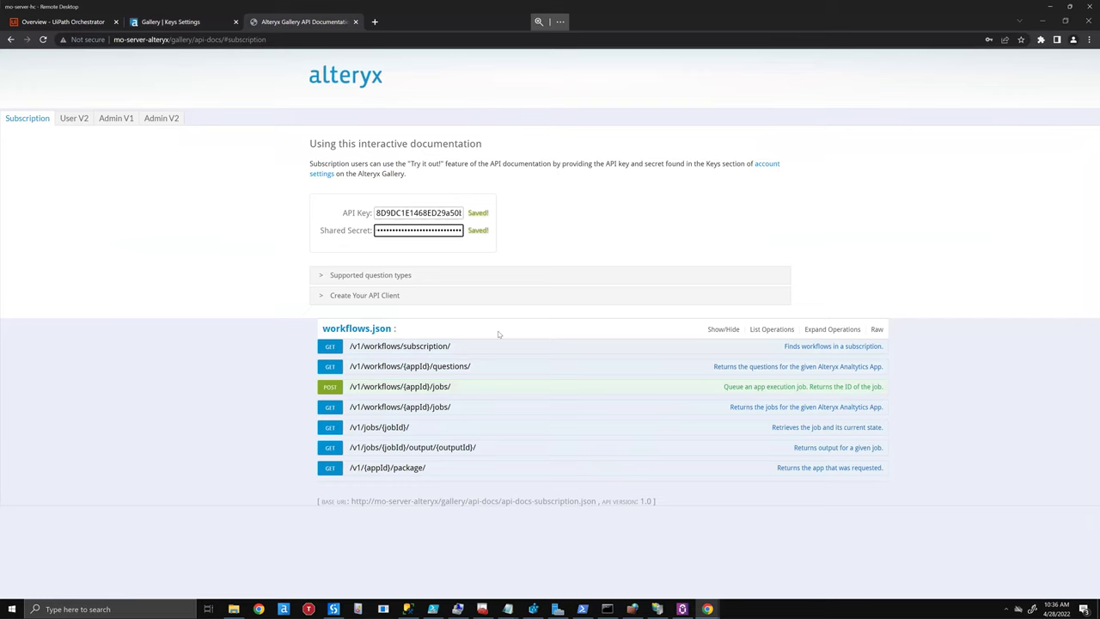
- Test GET /v1/workflows/subscription/, getting response code 200 with an empty body, then return to Keys
click(331, 349)
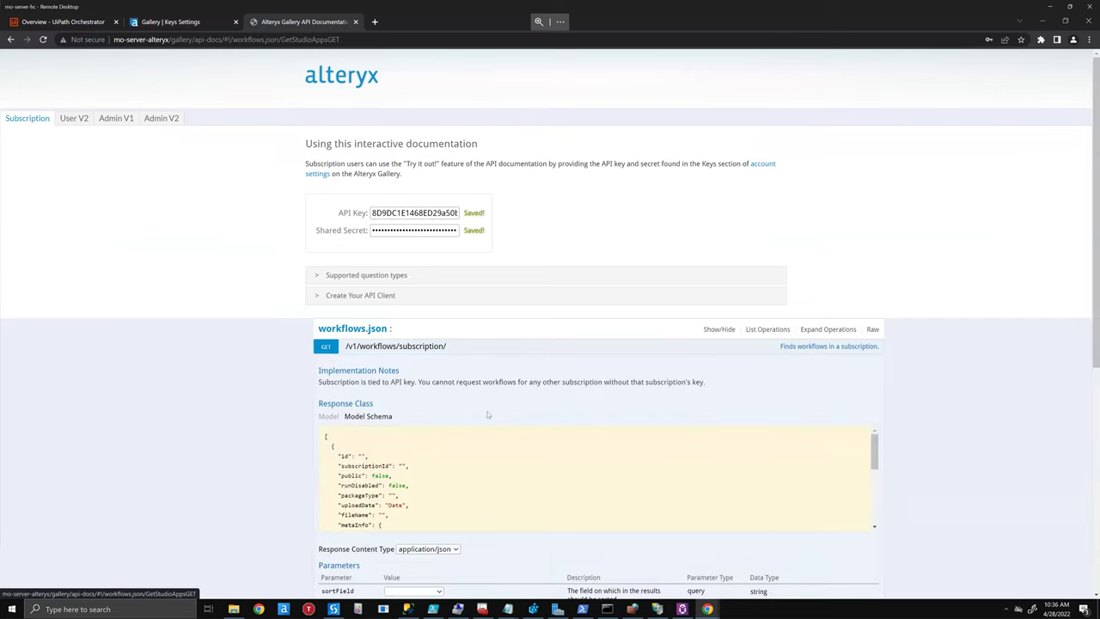
scroll(538, 403, down, 2)
scroll(539, 403, down, 3)
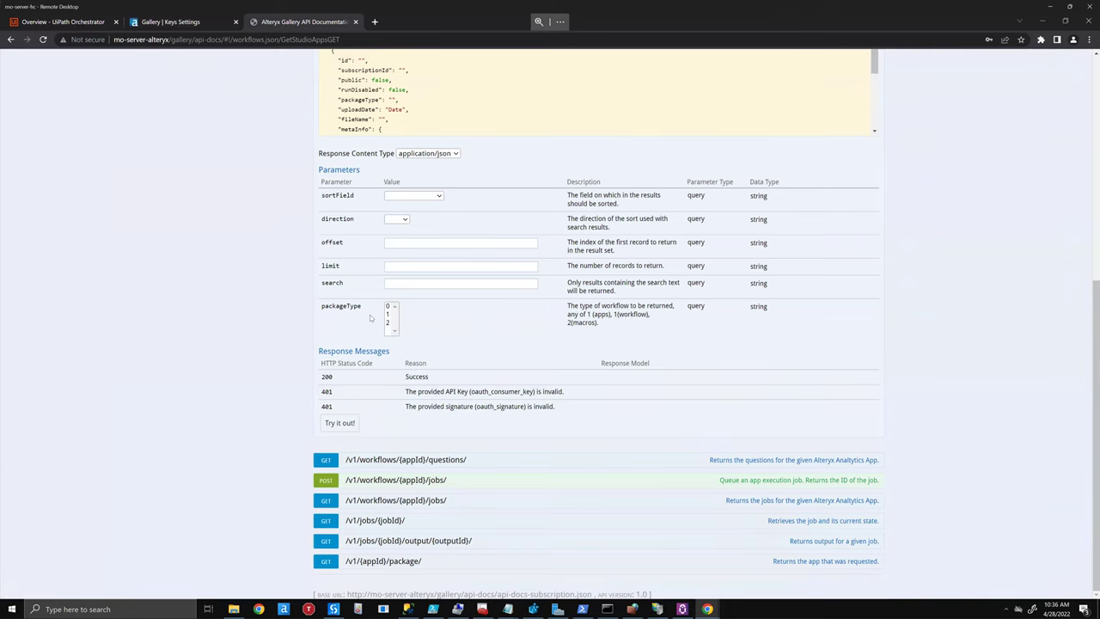
click(342, 423)
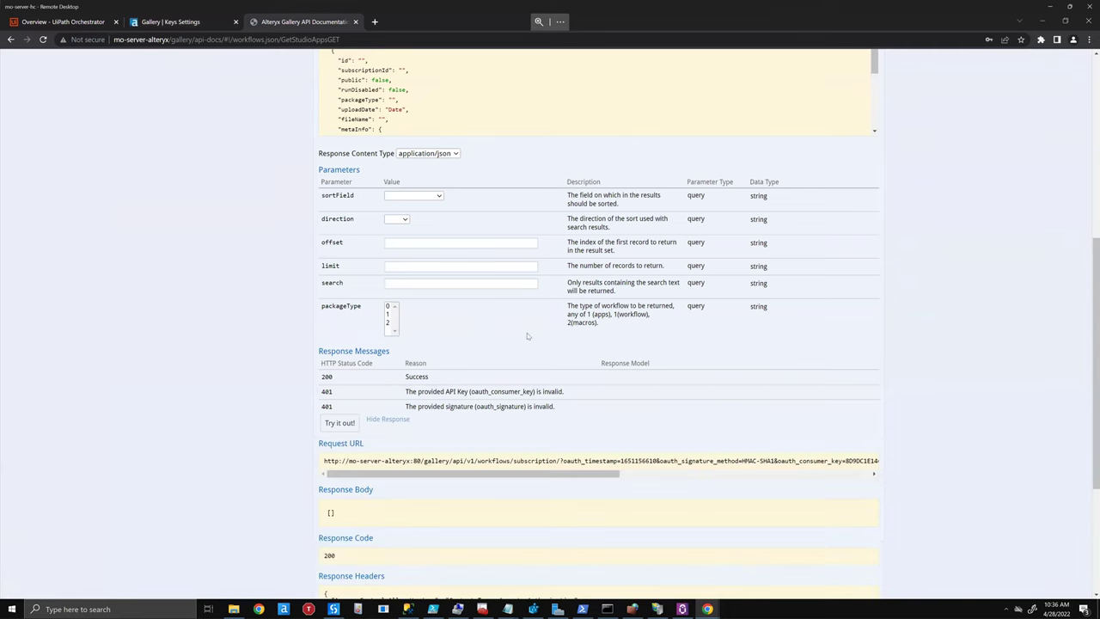
scroll(528, 337, down, 2)
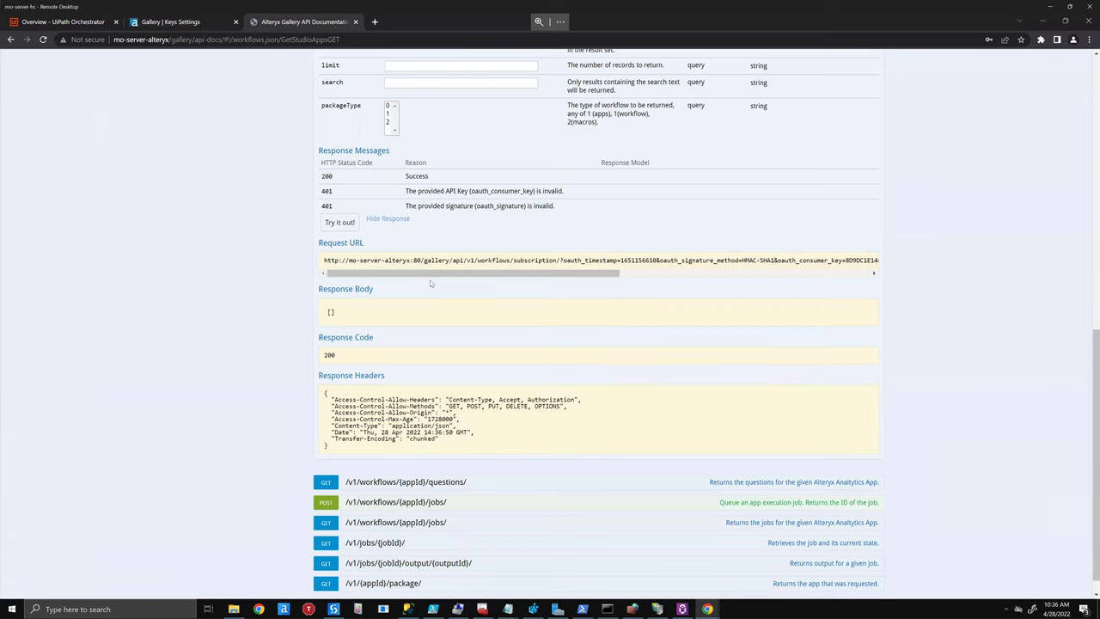
scroll(402, 351, down, 1)
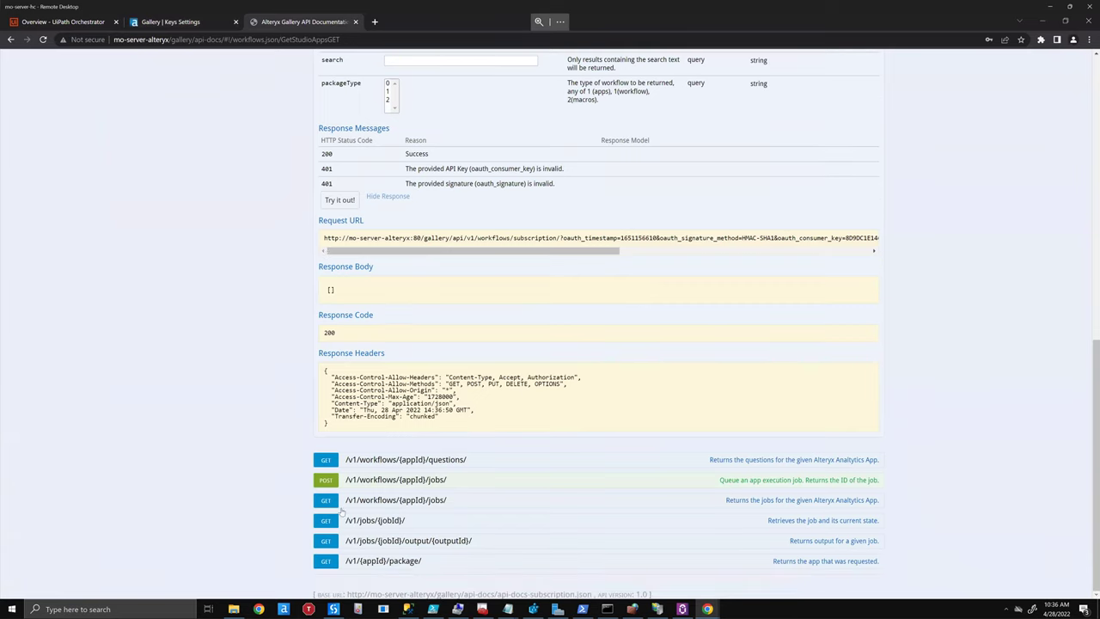
click(166, 23)
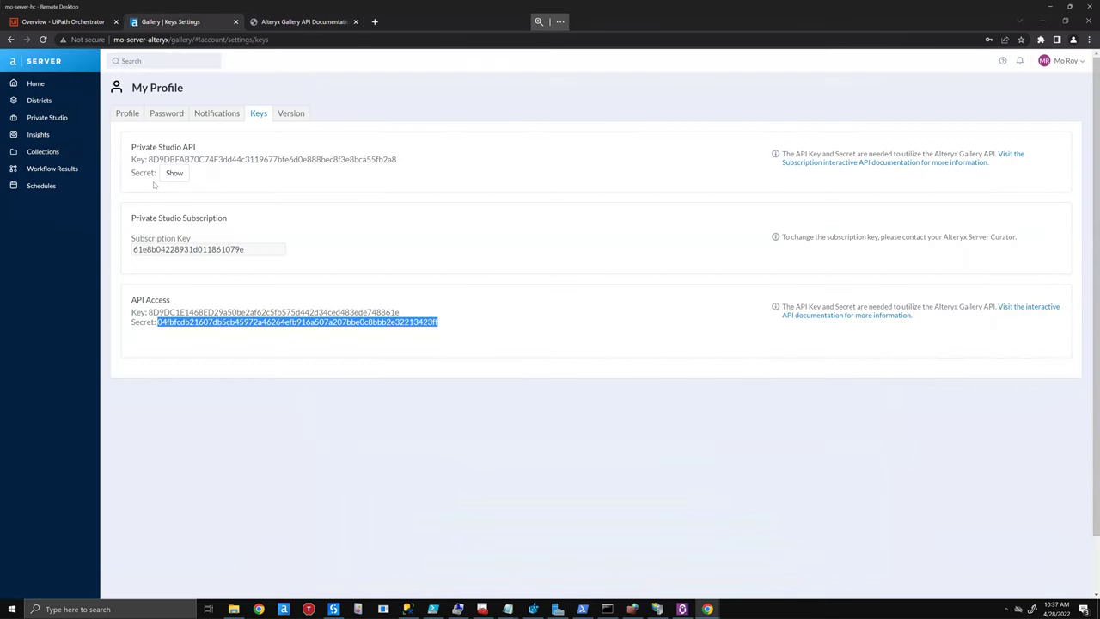
- Open the Combine Spreadsheets workflow page from the workflow results list
click(63, 175)
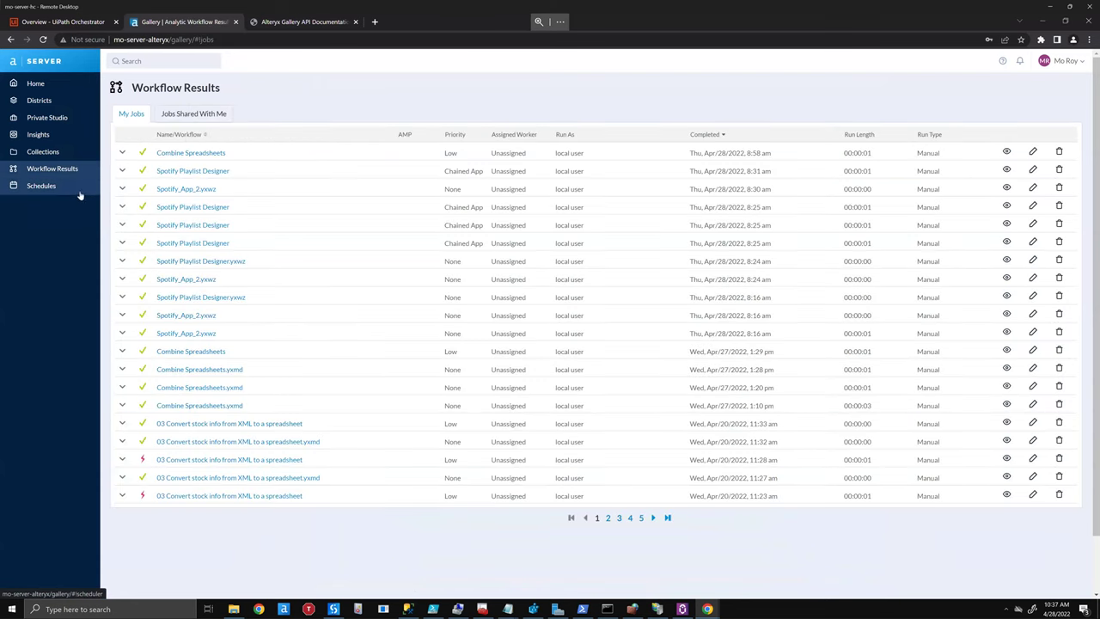
click(192, 154)
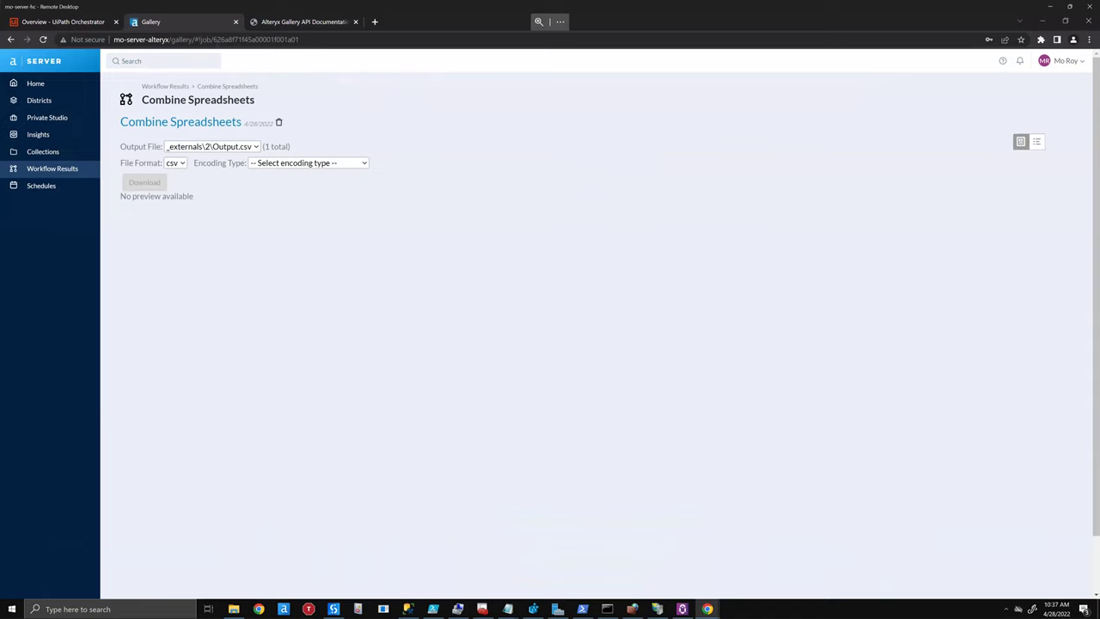
click(209, 40)
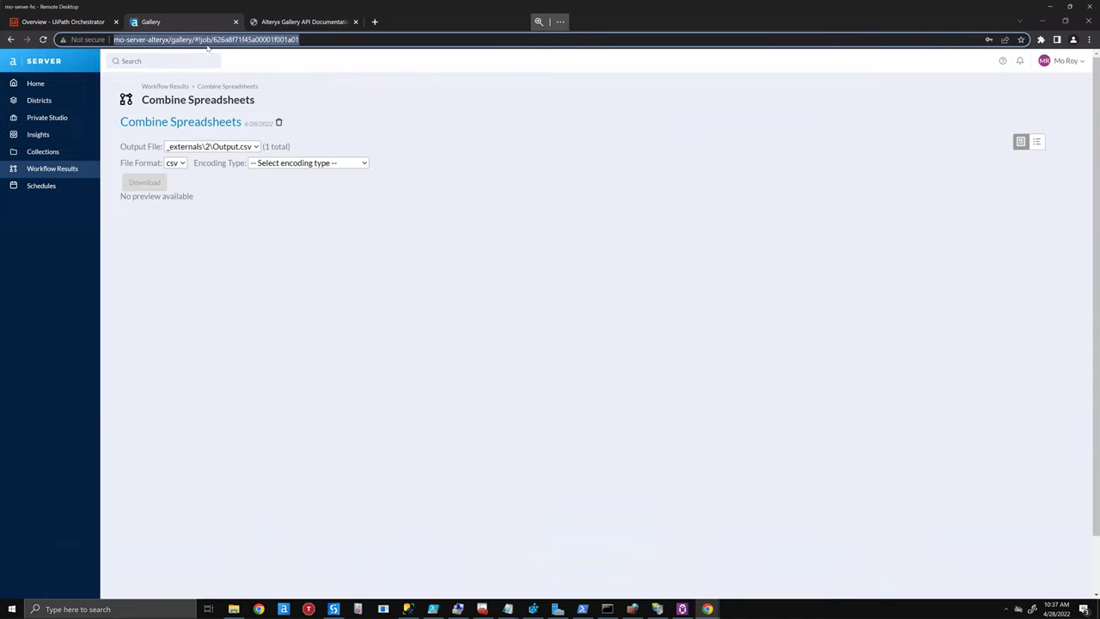
click(220, 40)
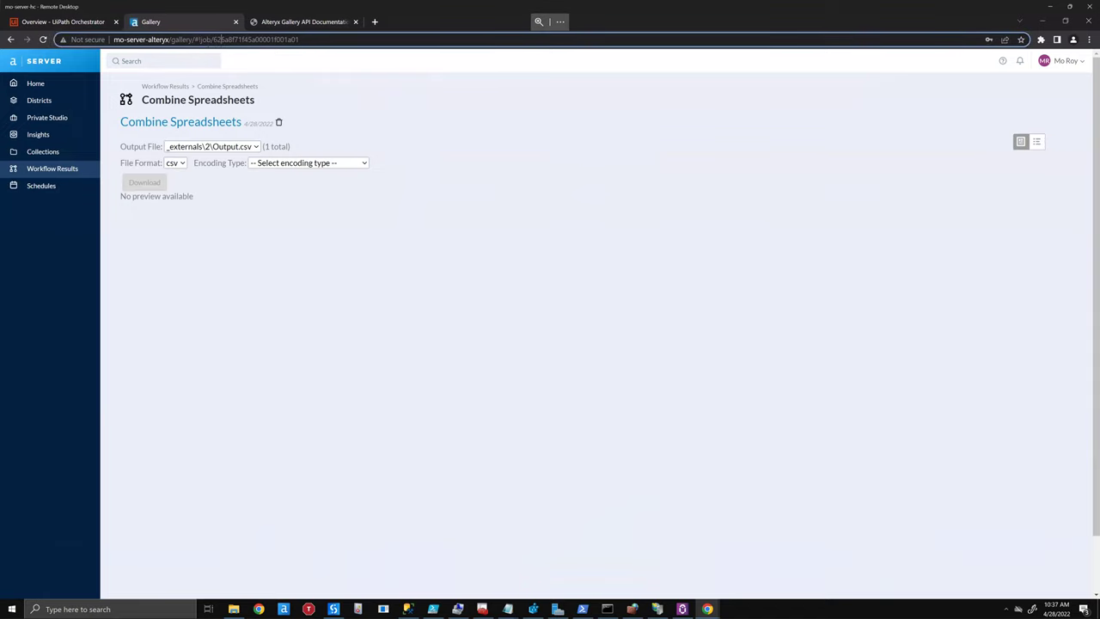
click(172, 125)
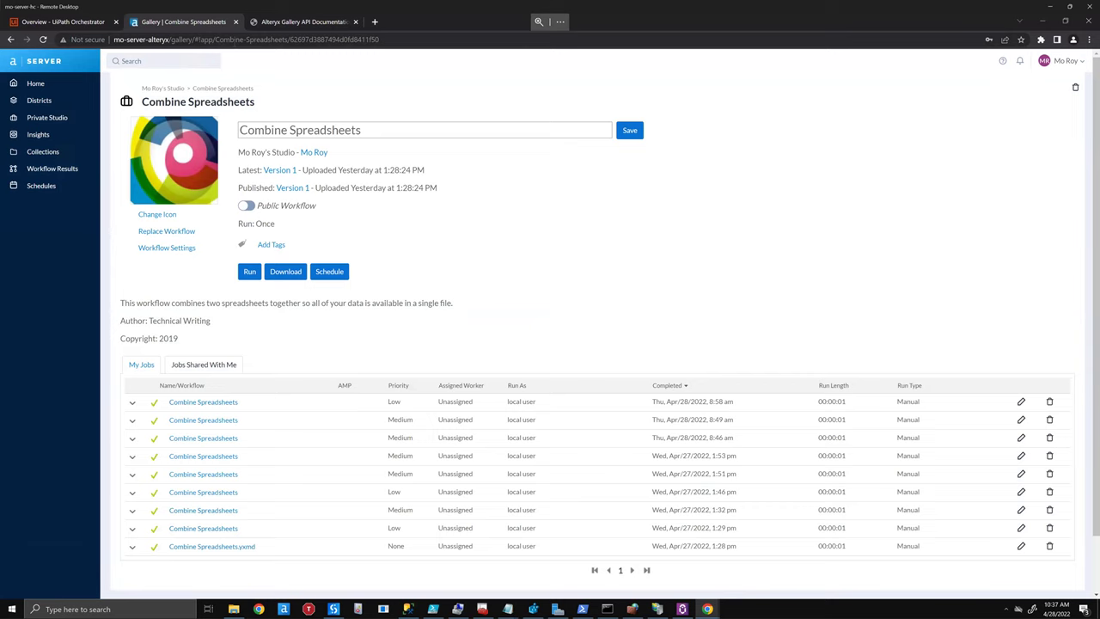
- Copy the workflow's app ID from the page address and return to the API documentation
click(380, 40)
click(380, 40)
drag(380, 39, 289, 39)
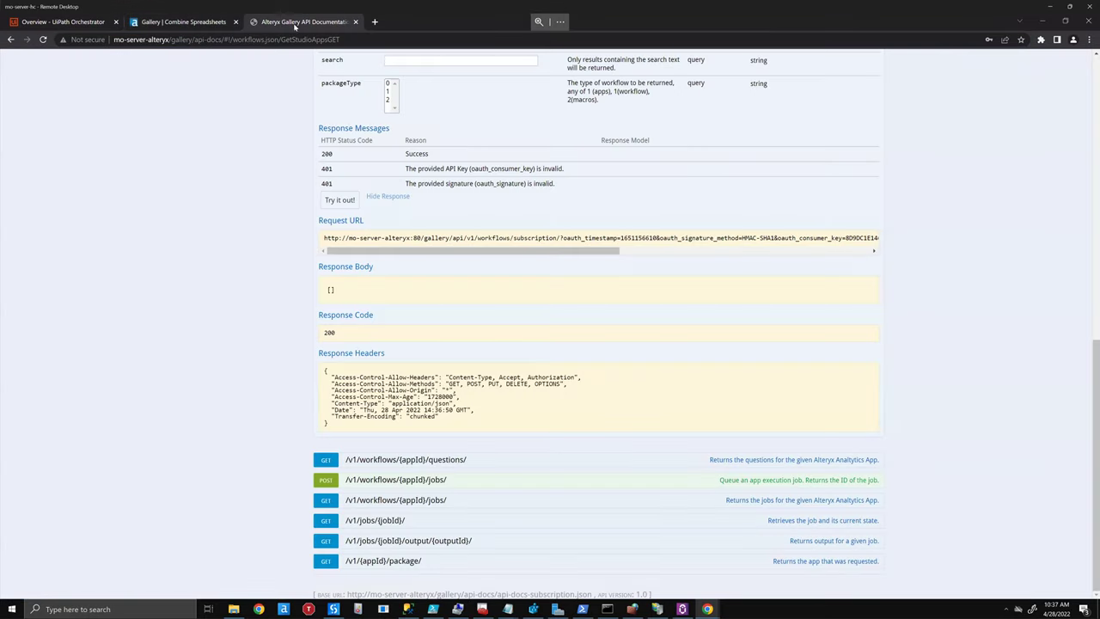
click(297, 24)
- Queue a job for app 62697d3887494d0fd8411f50 via POST /v1/workflows/{appId}/jobs/, returning status Queued
click(326, 479)
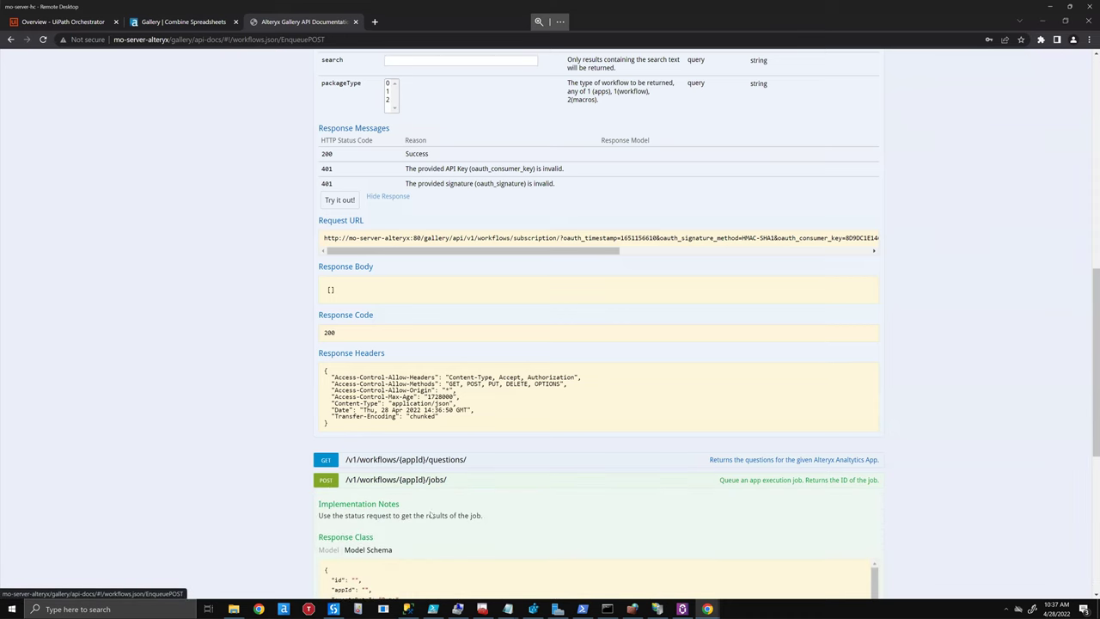
scroll(490, 509, down, 4)
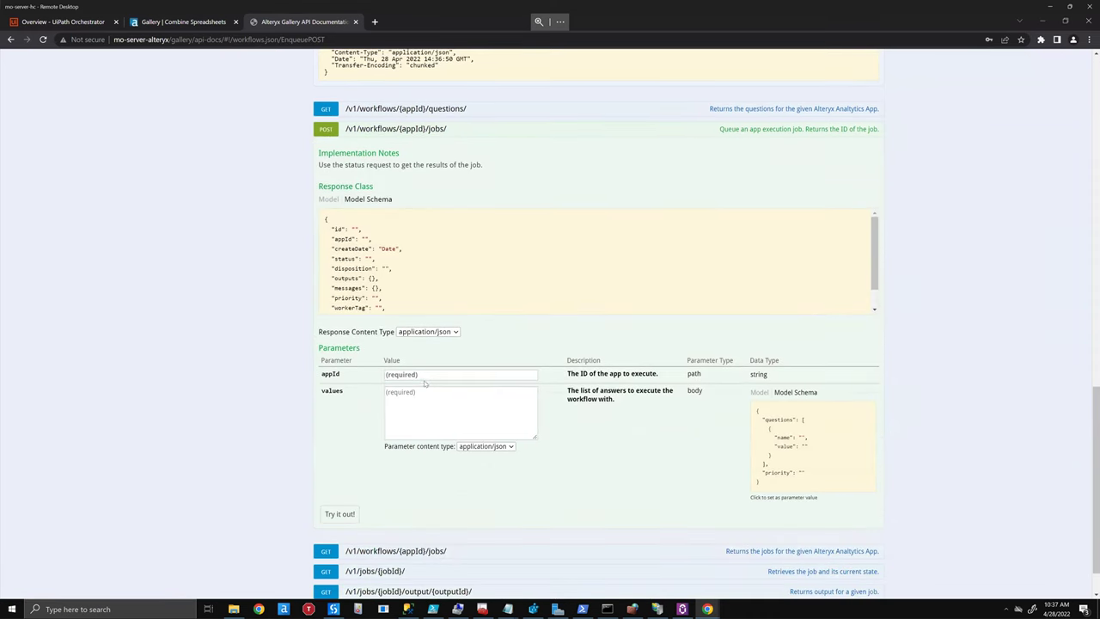
click(424, 375)
click(481, 414)
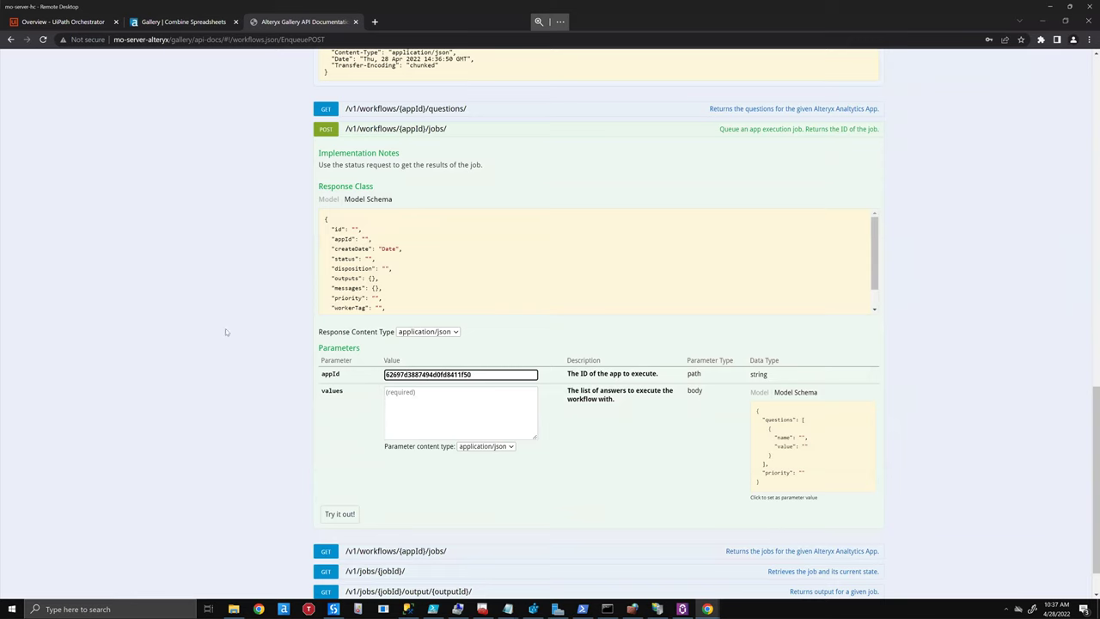
scroll(472, 291, up, 2)
scroll(369, 316, down, 2)
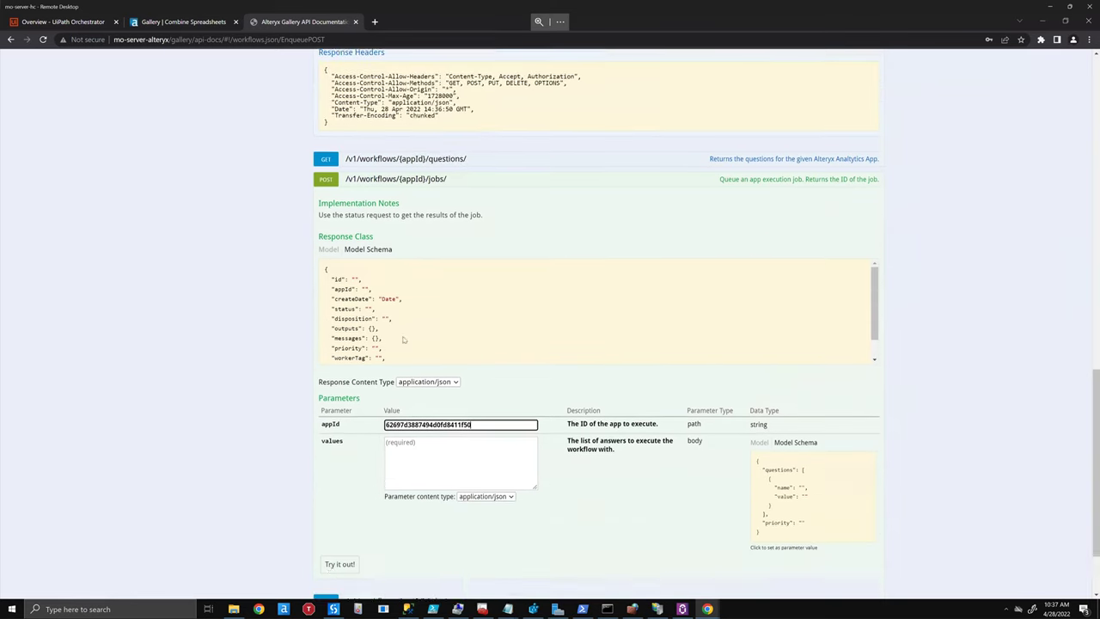
click(336, 464)
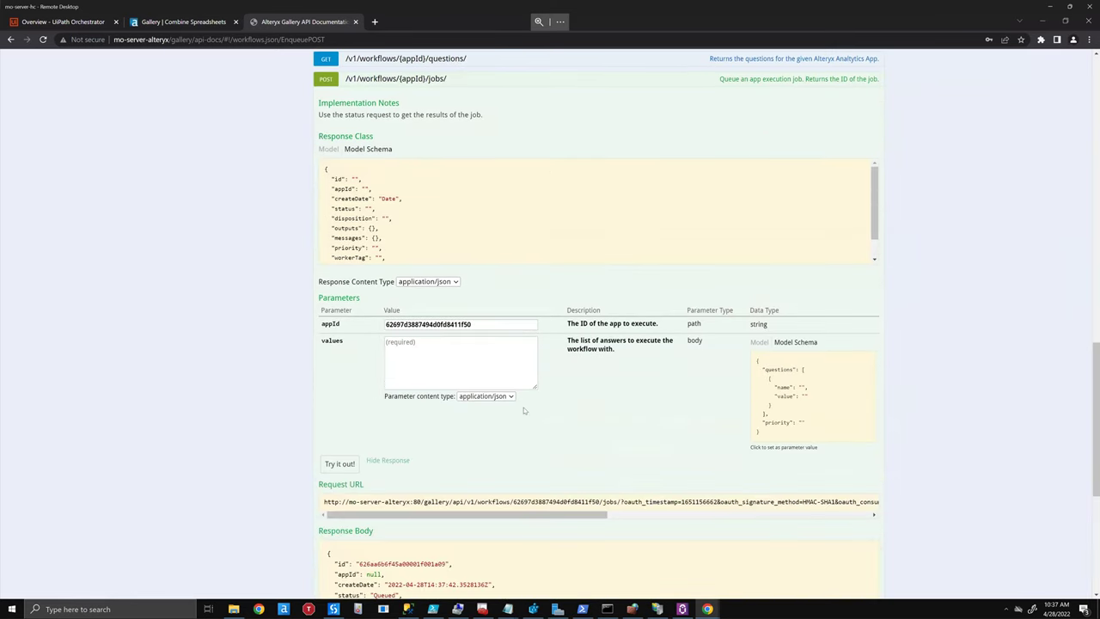
scroll(413, 391, down, 2)
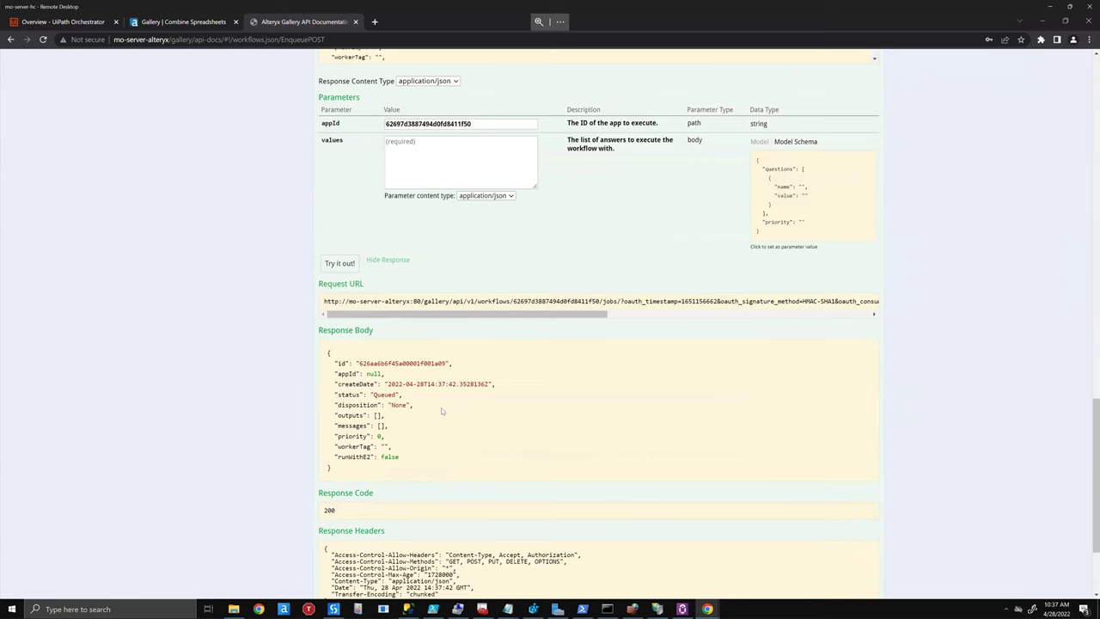
scroll(406, 421, down, 1)
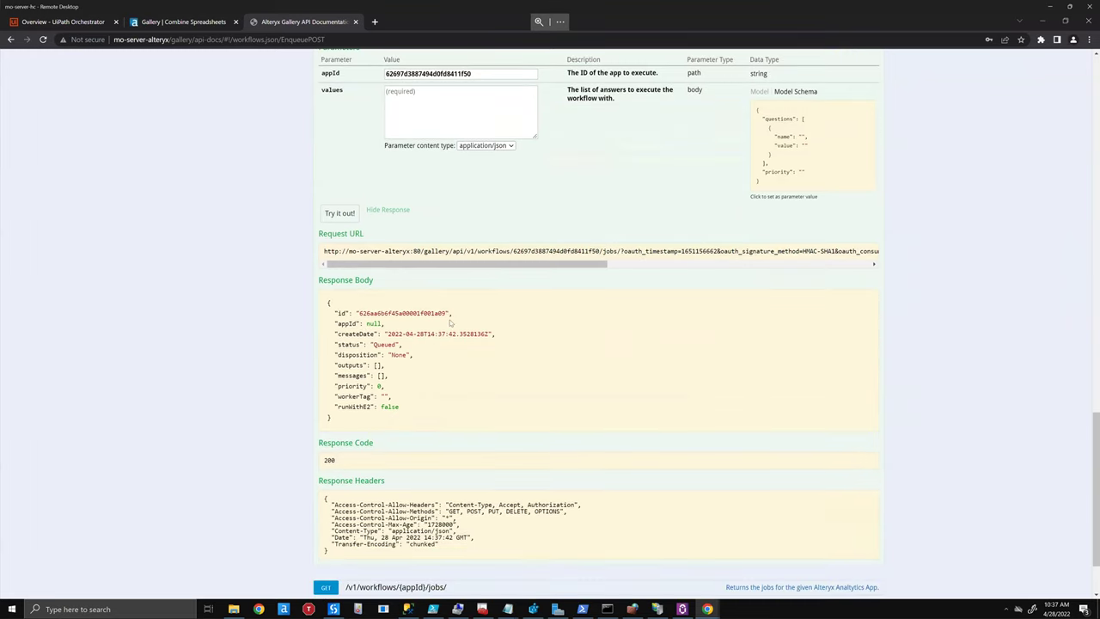
- Copy job ID 626aa6b6f45a00001f001a09 and try it in the job output endpoint's jobId
drag(445, 314, 360, 315)
key(ctrl+c)
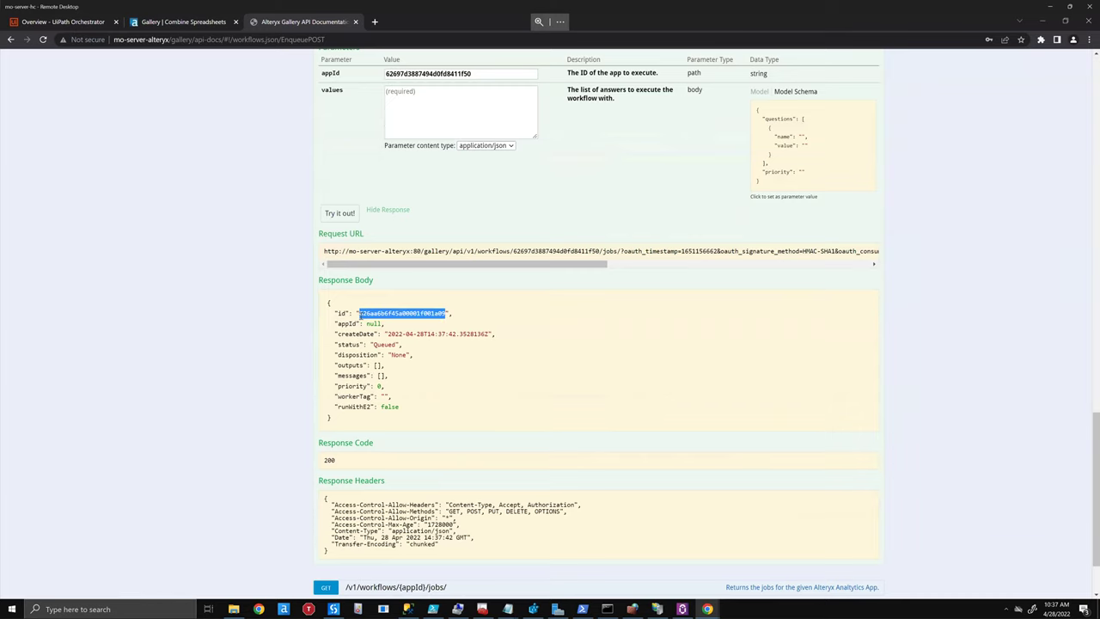
scroll(459, 345, down, 2)
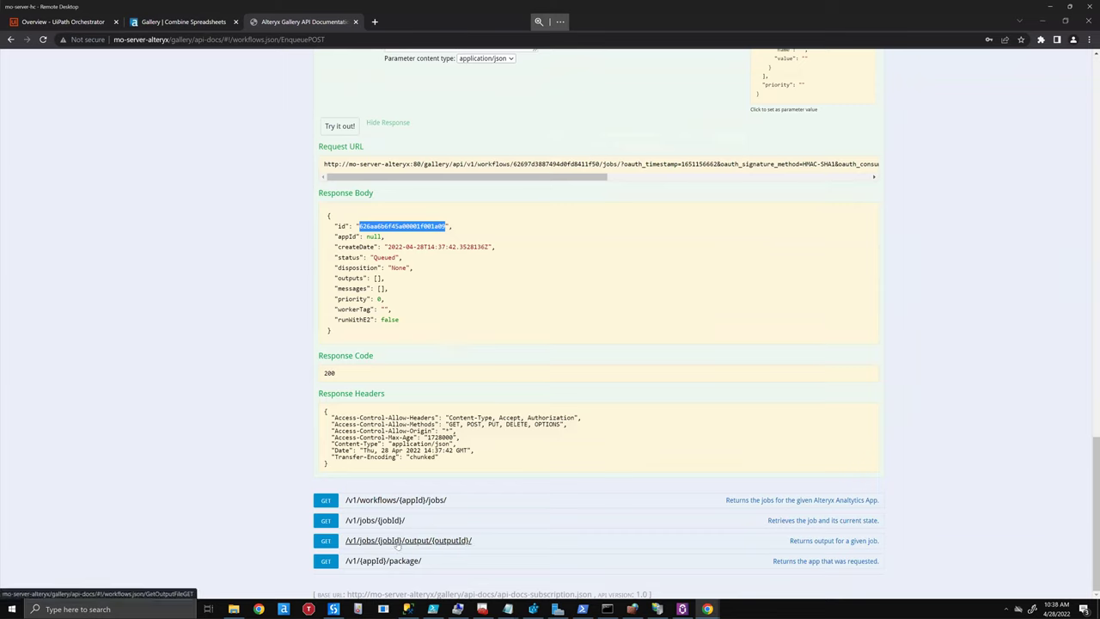
click(328, 548)
scroll(478, 505, down, 3)
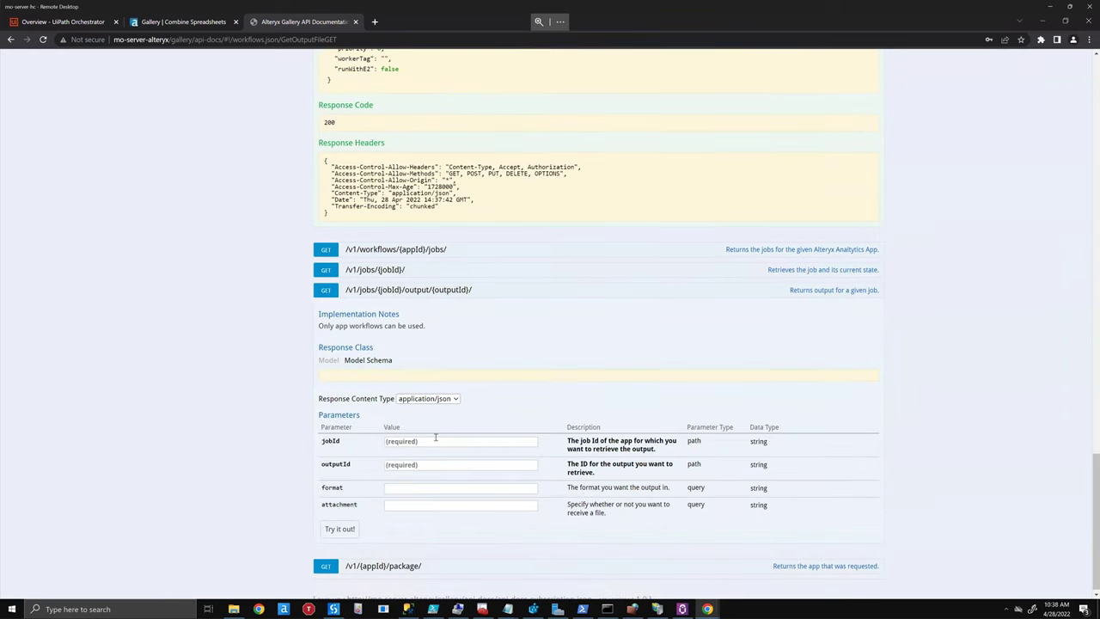
click(435, 440)
key(ctrl+v)
click(334, 532)
scroll(370, 310, up, 1)
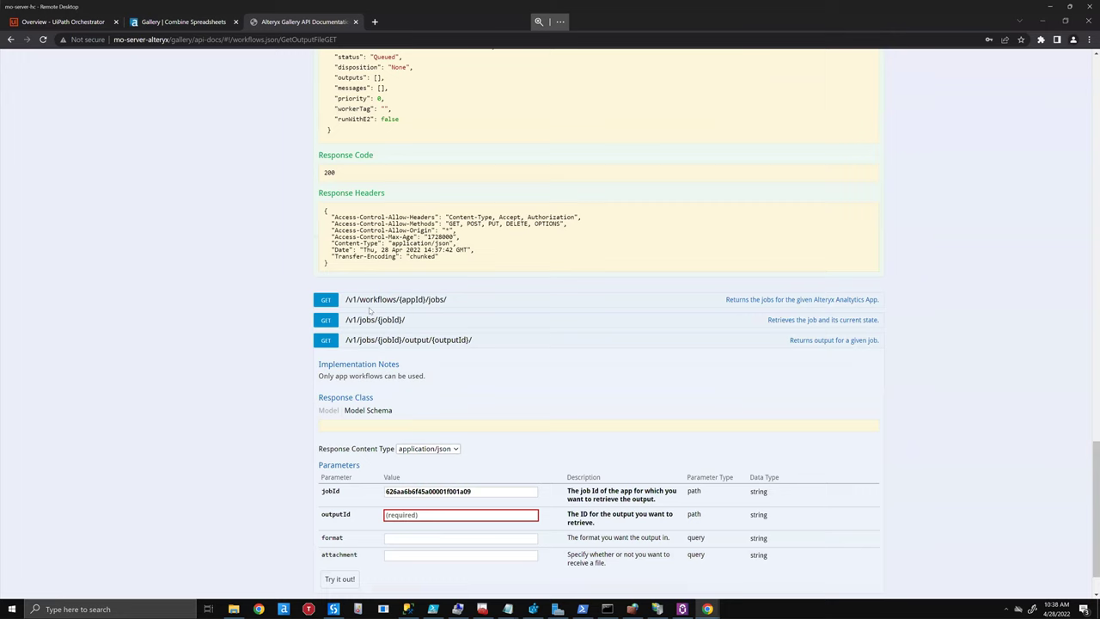
- Query the job through GET /v1/jobs/{jobId}/, showing status Completed with disposition Success
click(327, 320)
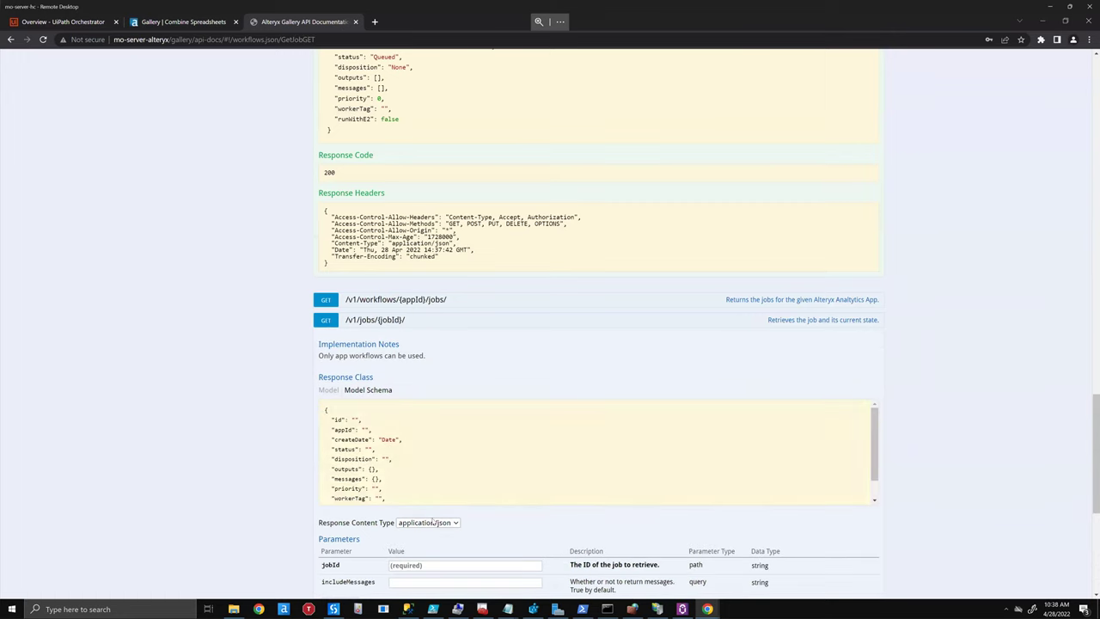
scroll(447, 486, down, 1)
click(442, 565)
key(ctrl+v)
click(247, 434)
scroll(248, 435, down, 3)
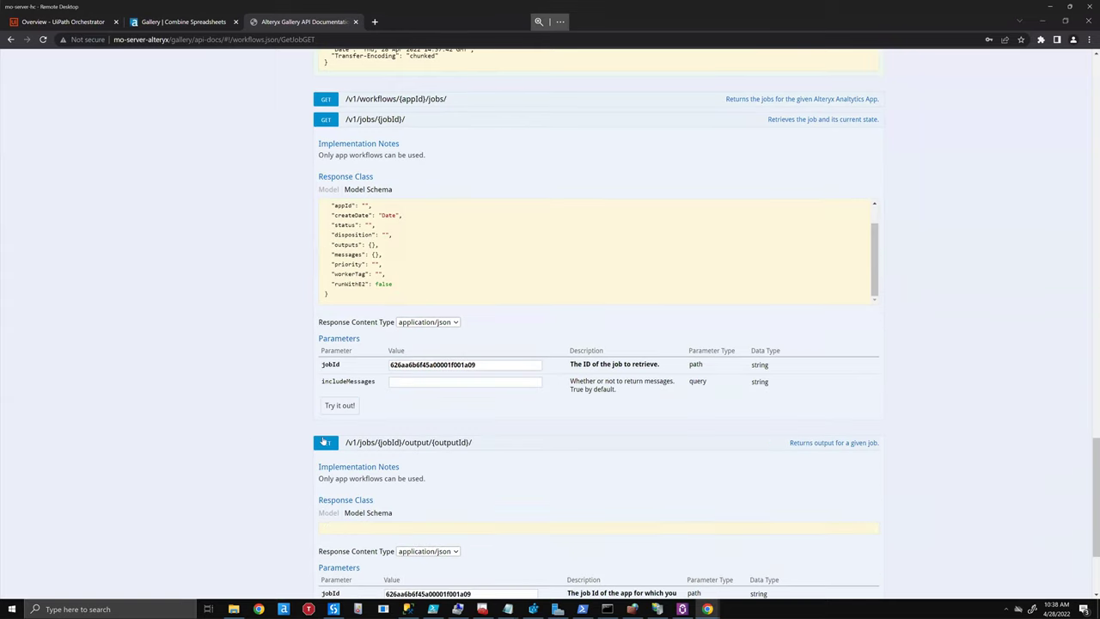
click(347, 408)
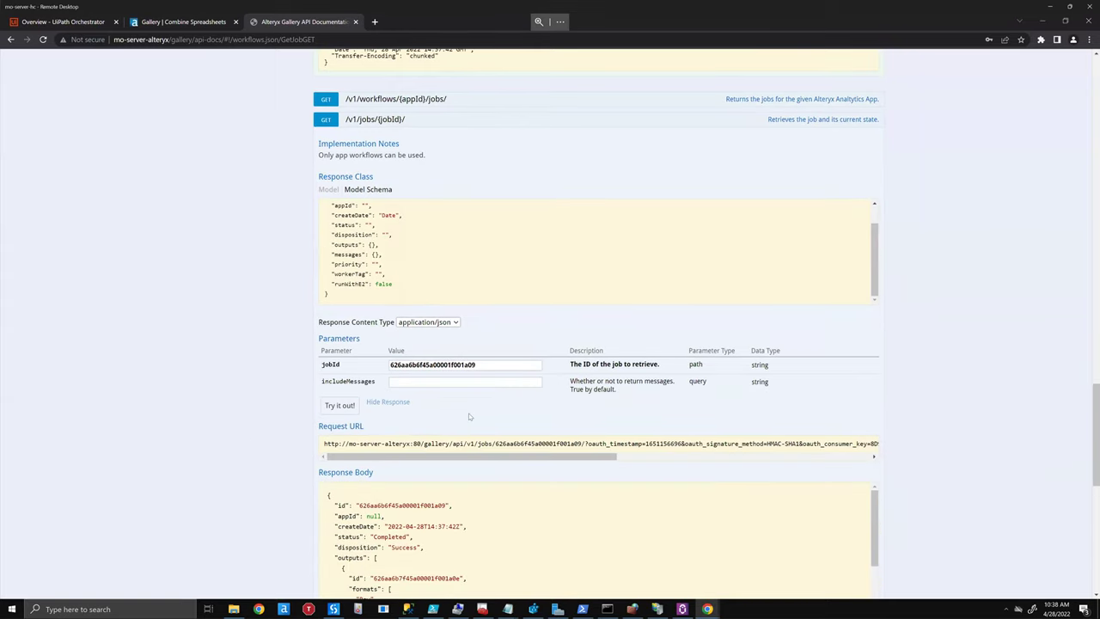
- Fetch output 626aa6b7f45a00001f001a0e, receiving the Output.csv customer records with response code 200
scroll(464, 416, down, 3)
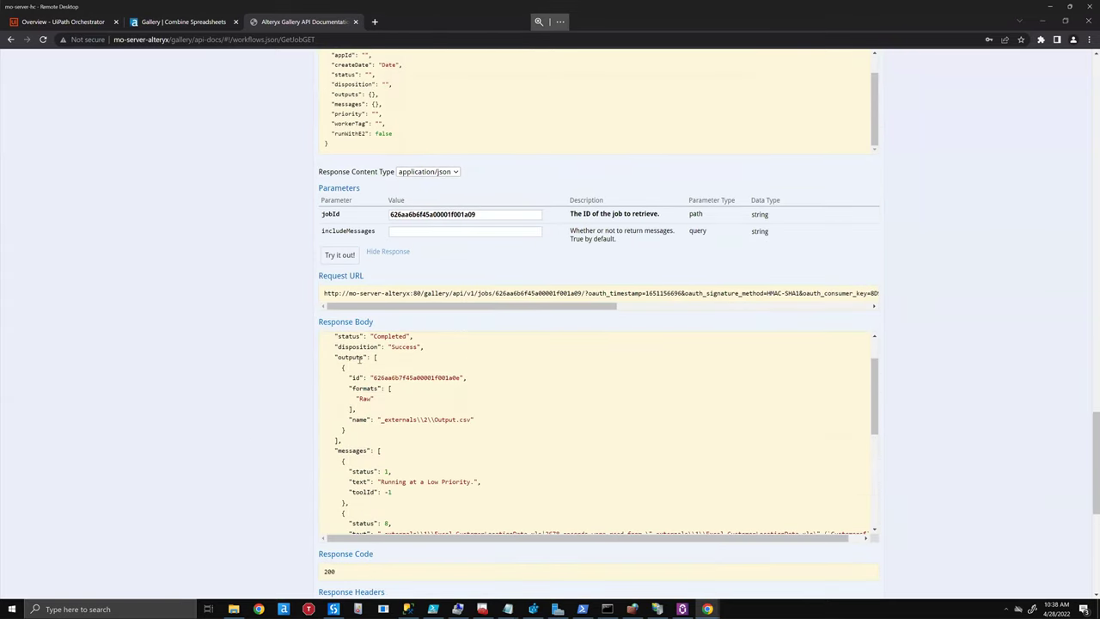
drag(374, 378, 460, 386)
key(ctrl+c)
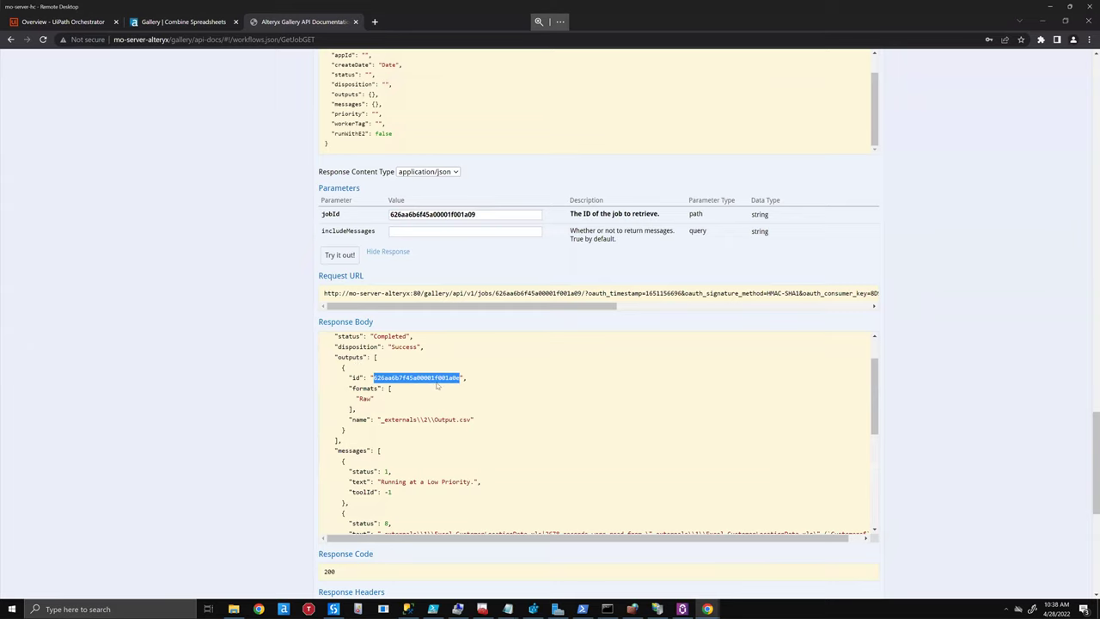
click(232, 377)
scroll(238, 379, down, 4)
scroll(244, 381, down, 2)
click(422, 462)
key(ctrl+v)
click(340, 524)
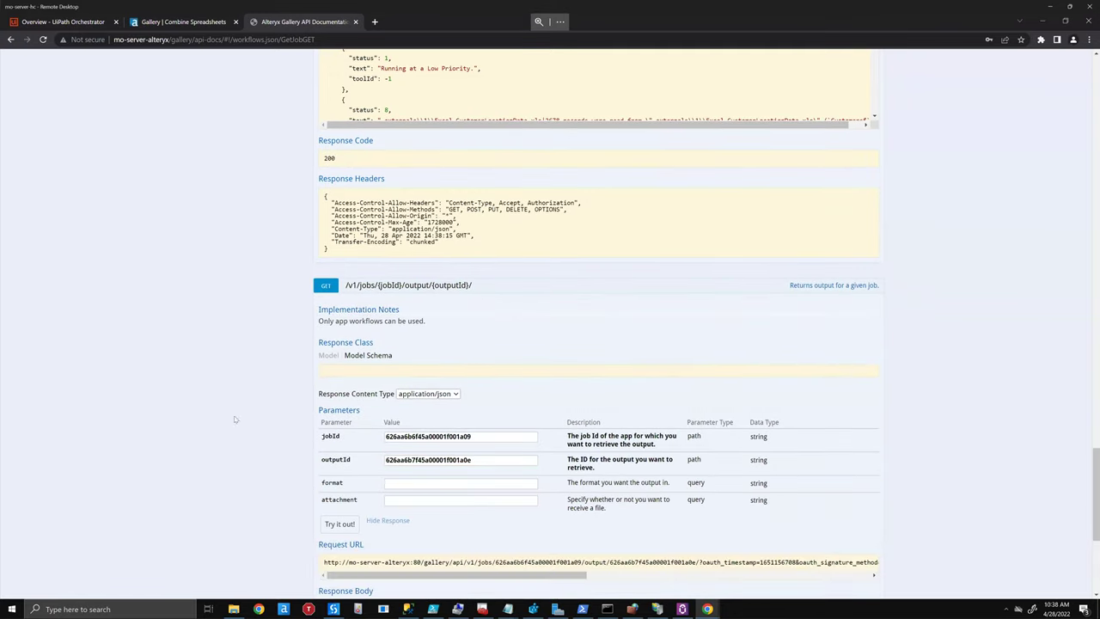
scroll(227, 387, down, 3)
scroll(226, 385, down, 2)
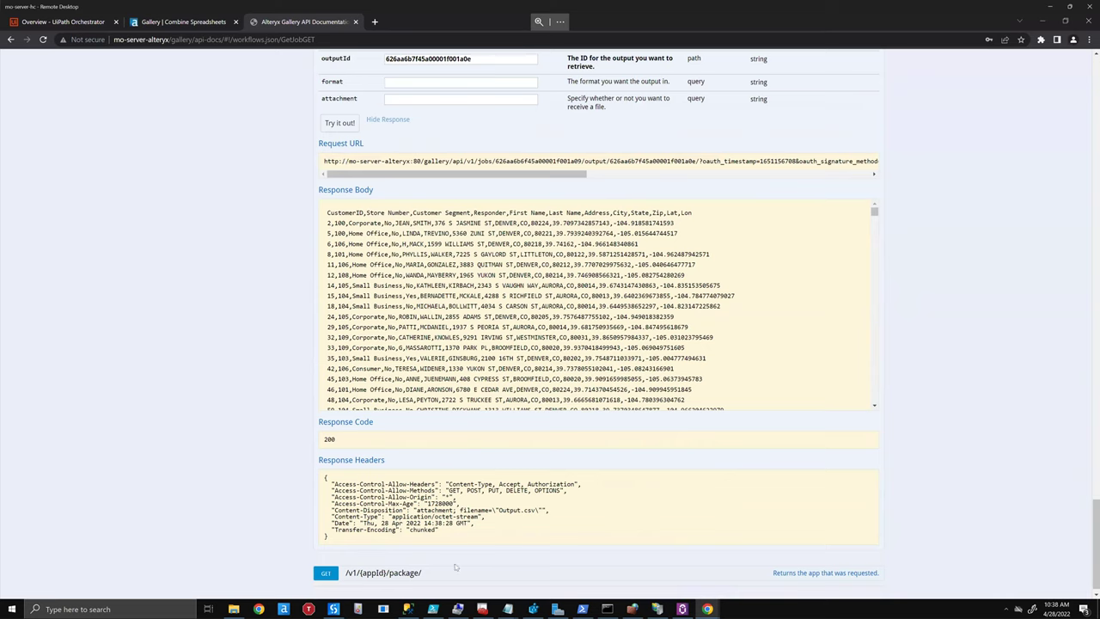
mouse_move(333, 608)
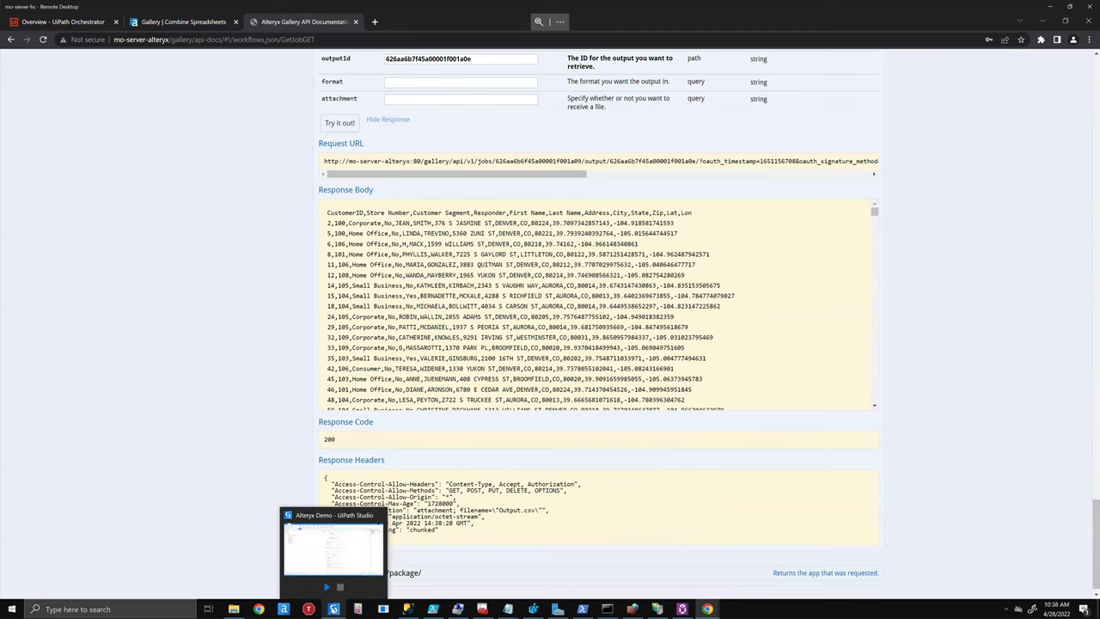
- In the UiPath Studio project, move the Get Credential activity in the sequence
click(353, 543)
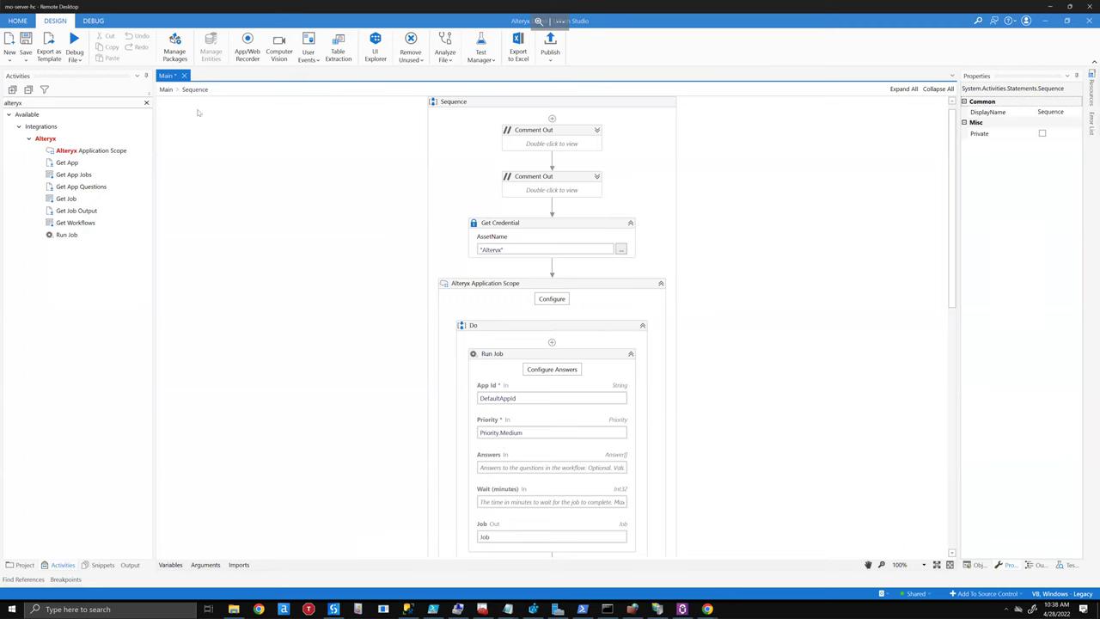
click(534, 227)
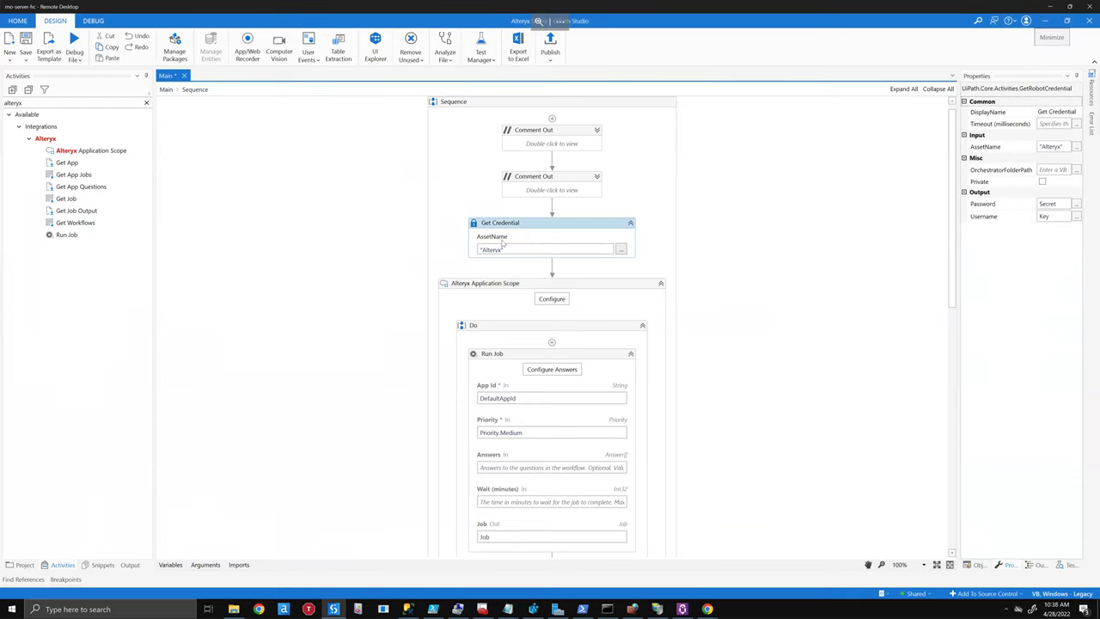
drag(471, 246, 638, 279)
scroll(602, 275, down, 1)
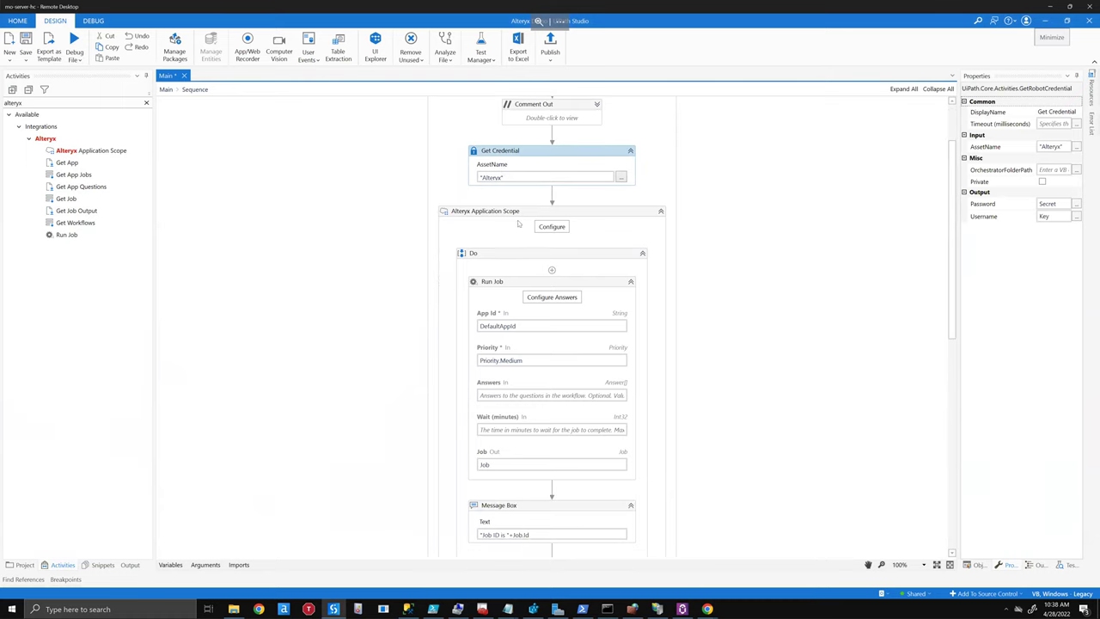
- Test the Alteryx Application Scope's connection, confirm it succeeds, and close the settings
click(554, 227)
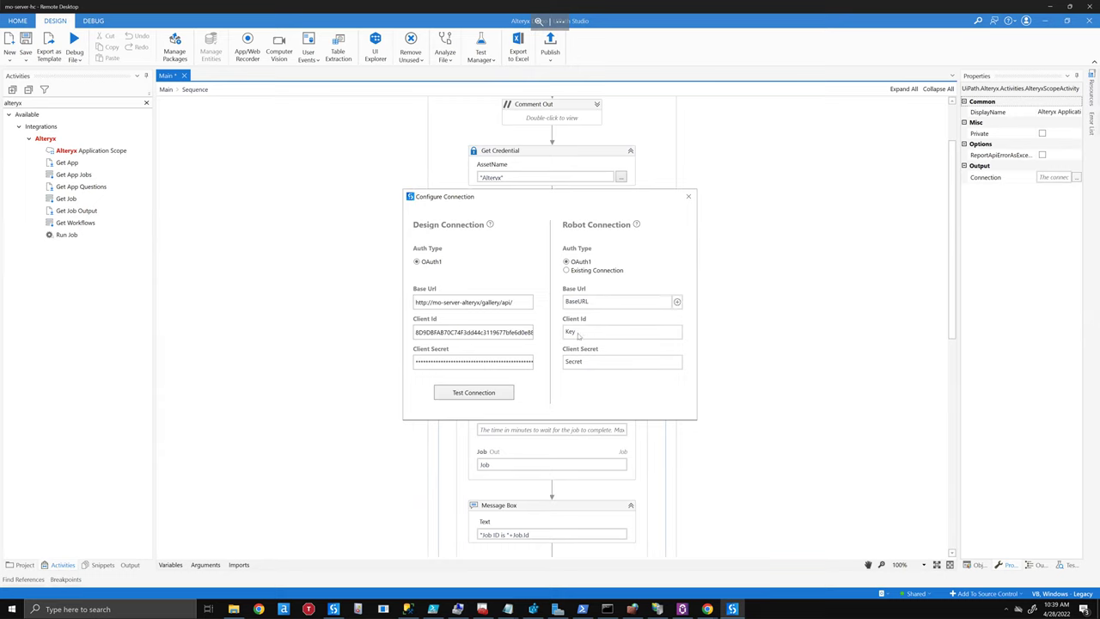
click(505, 397)
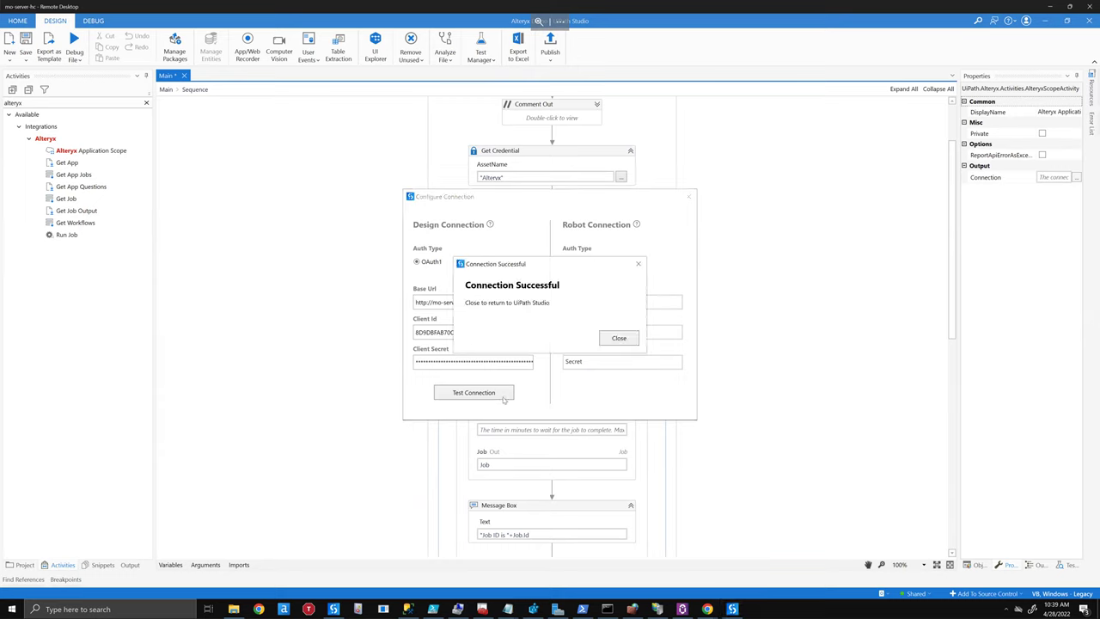
click(619, 338)
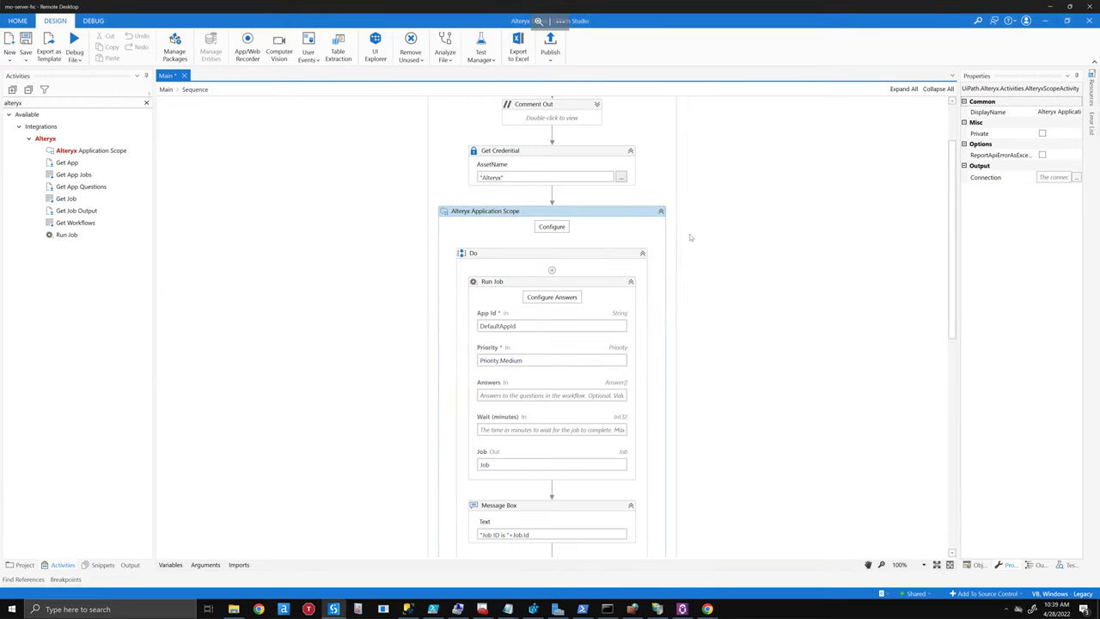
scroll(655, 344, down, 1)
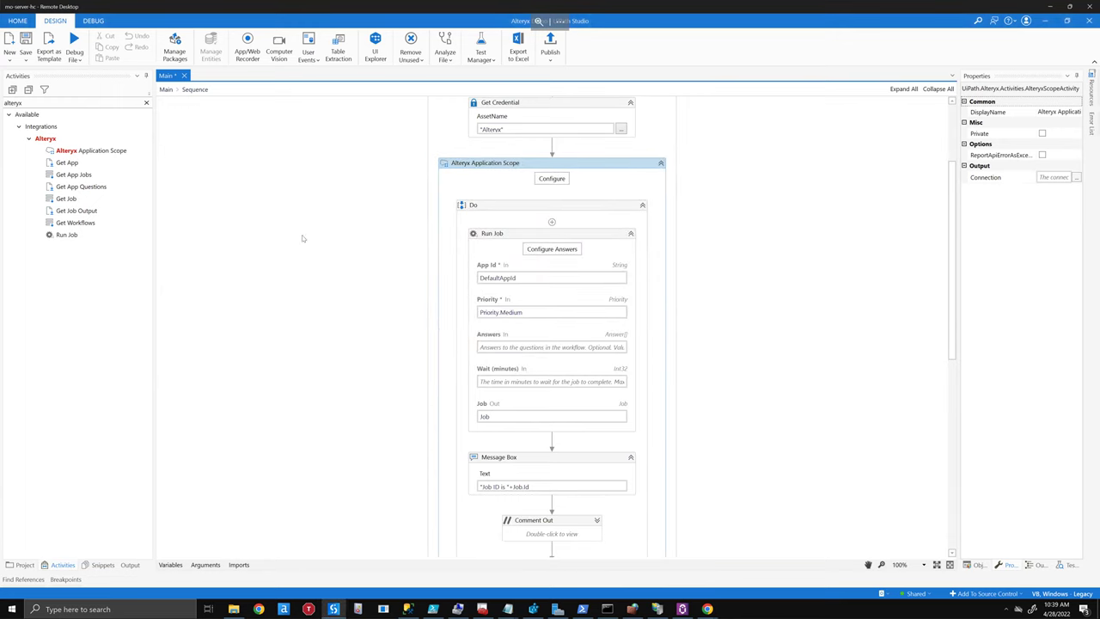
click(37, 103)
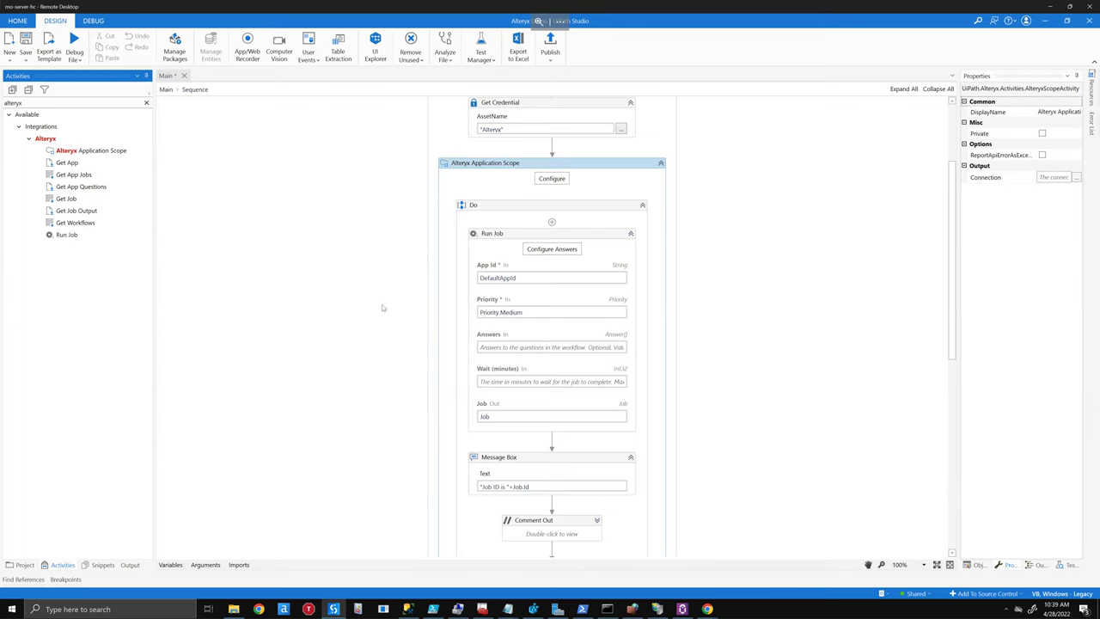
click(171, 564)
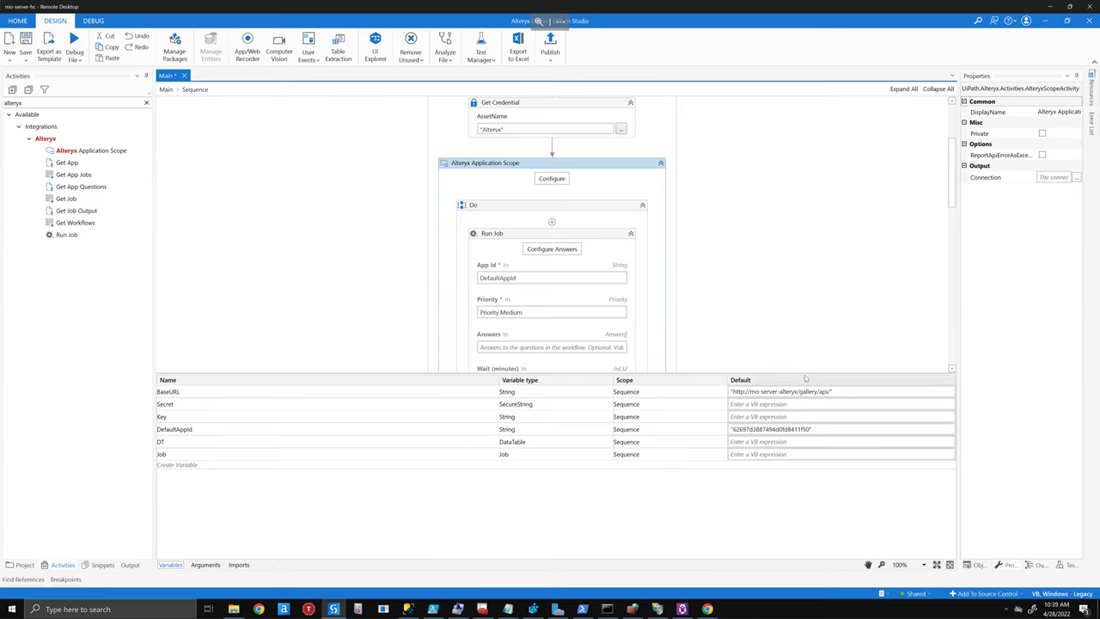
drag(806, 373, 796, 552)
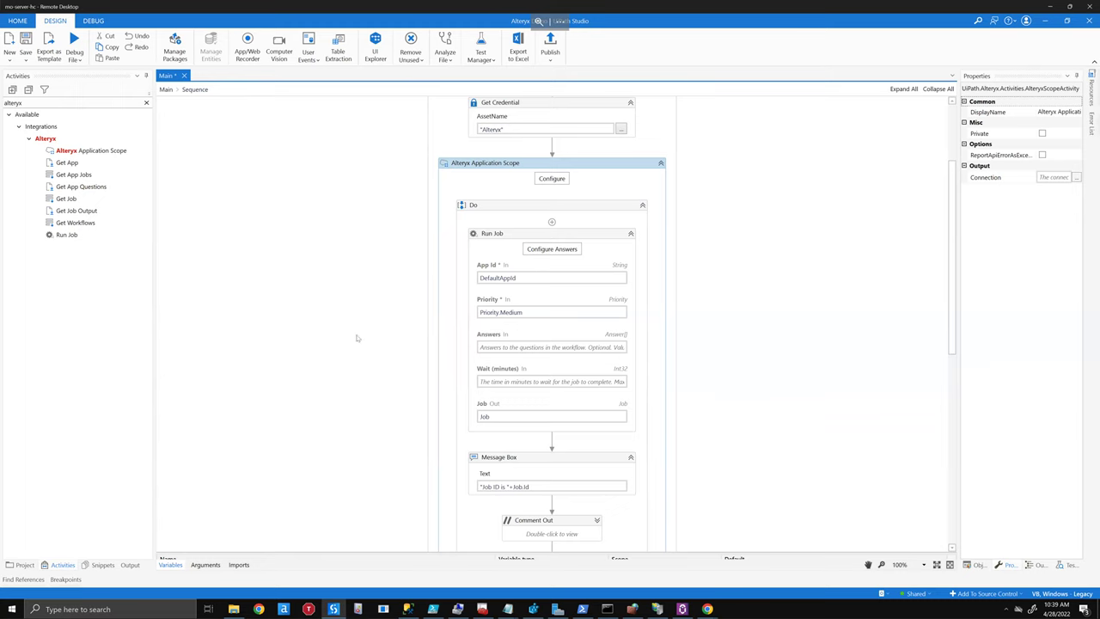
scroll(354, 338, down, 3)
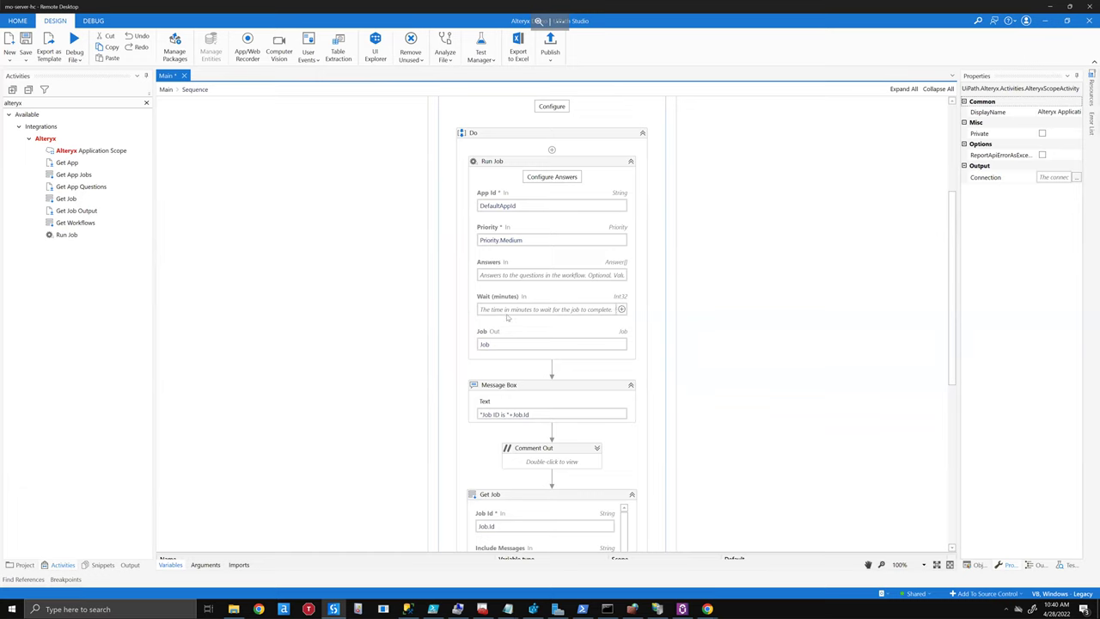
scroll(508, 318, down, 3)
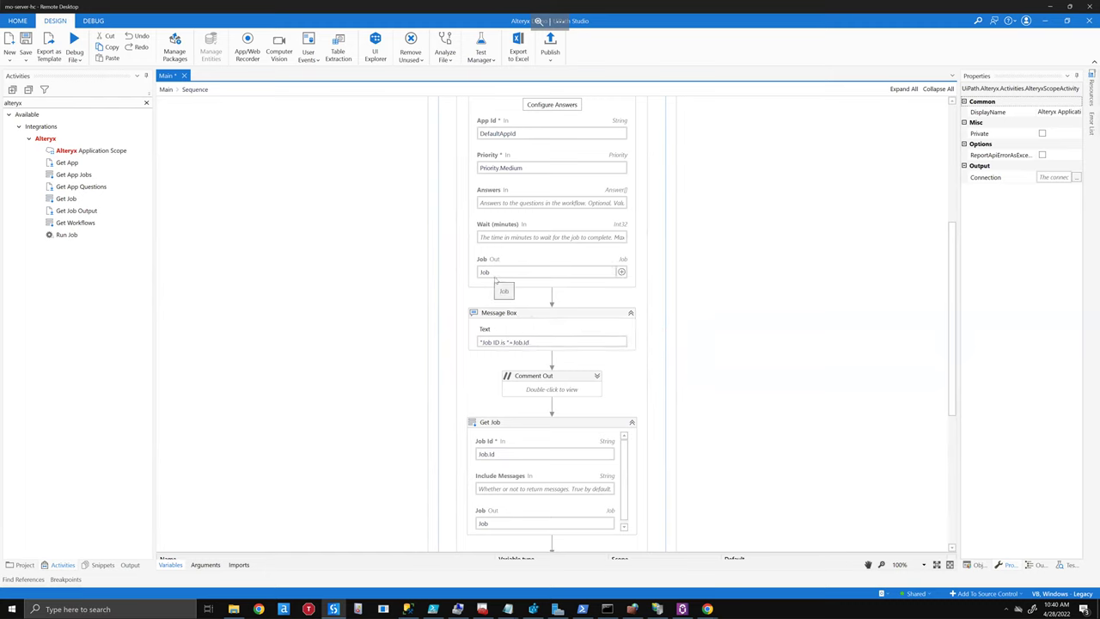
scroll(495, 281, down, 2)
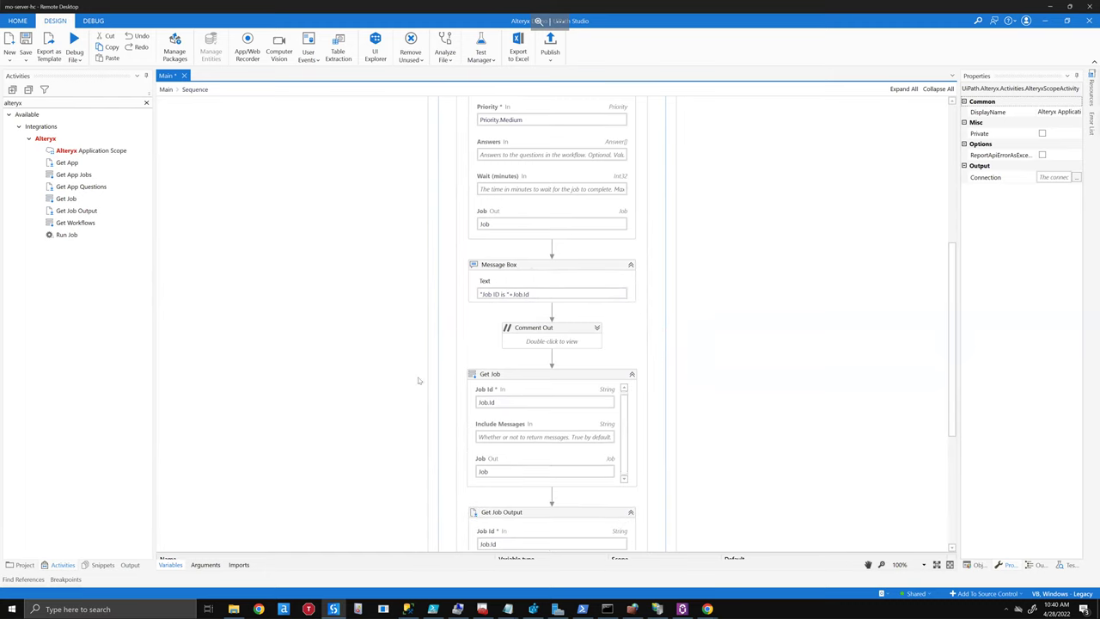
scroll(404, 374, down, 8)
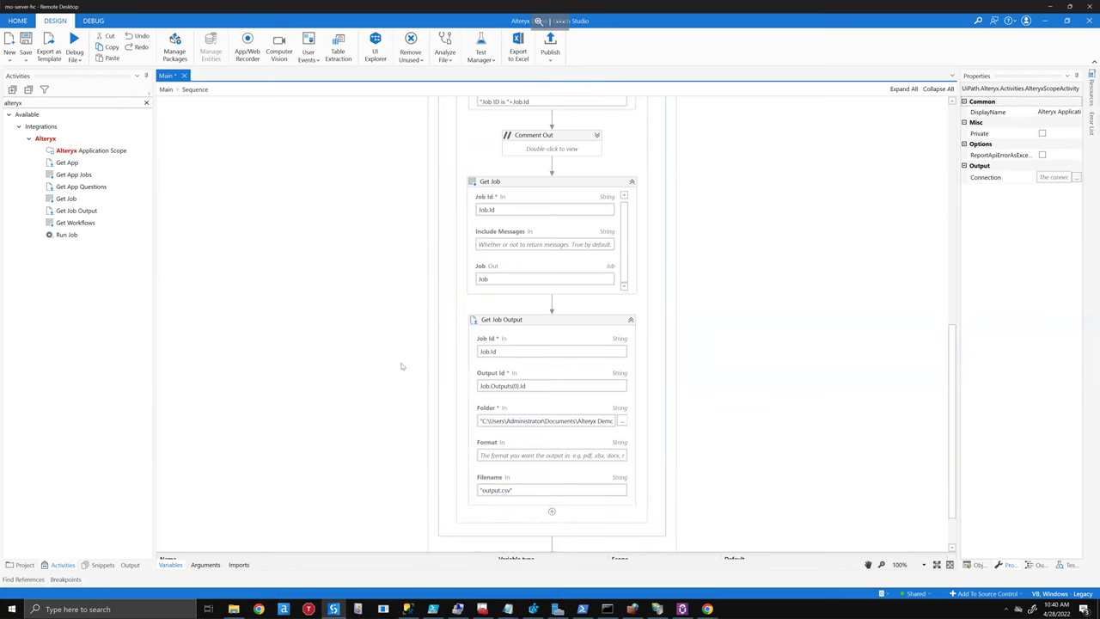
key(ctrl+z)
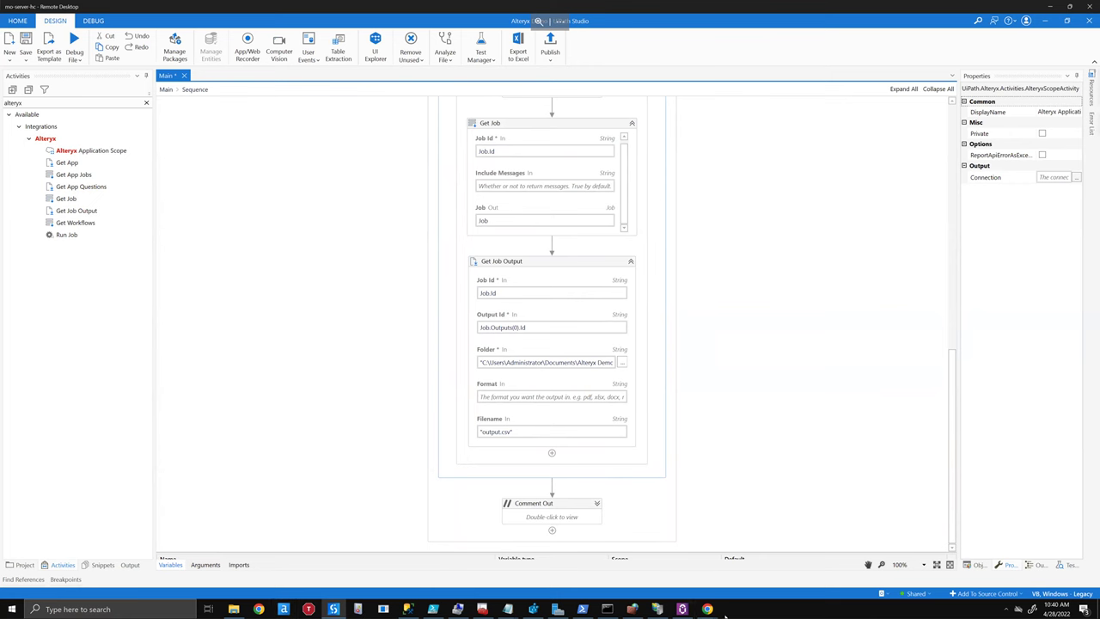
mouse_move(707, 609)
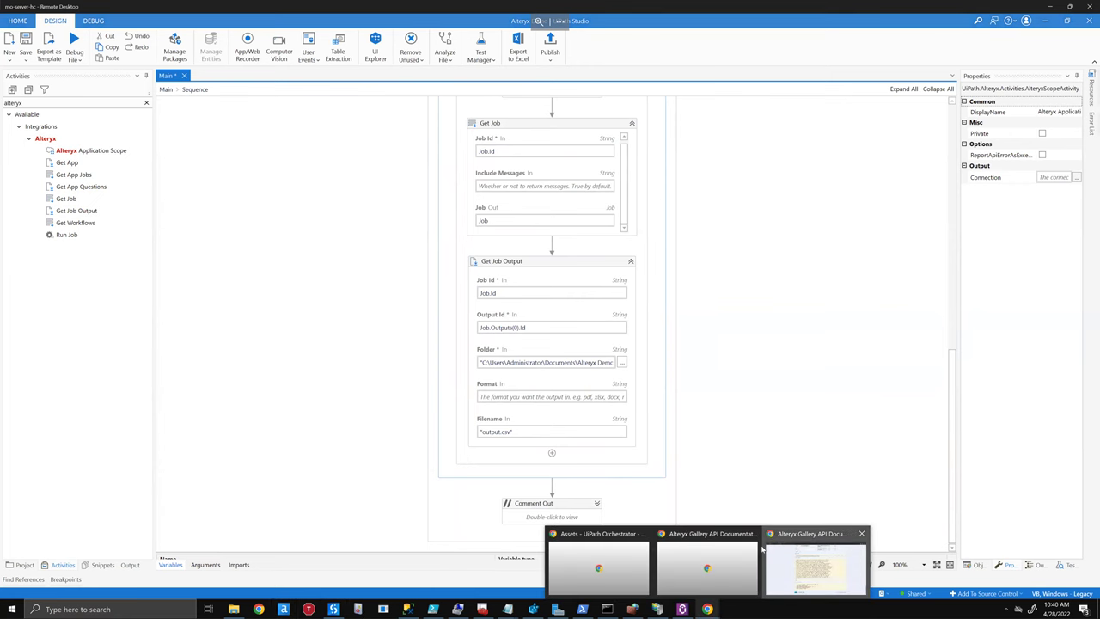
click(797, 572)
scroll(401, 302, up, 8)
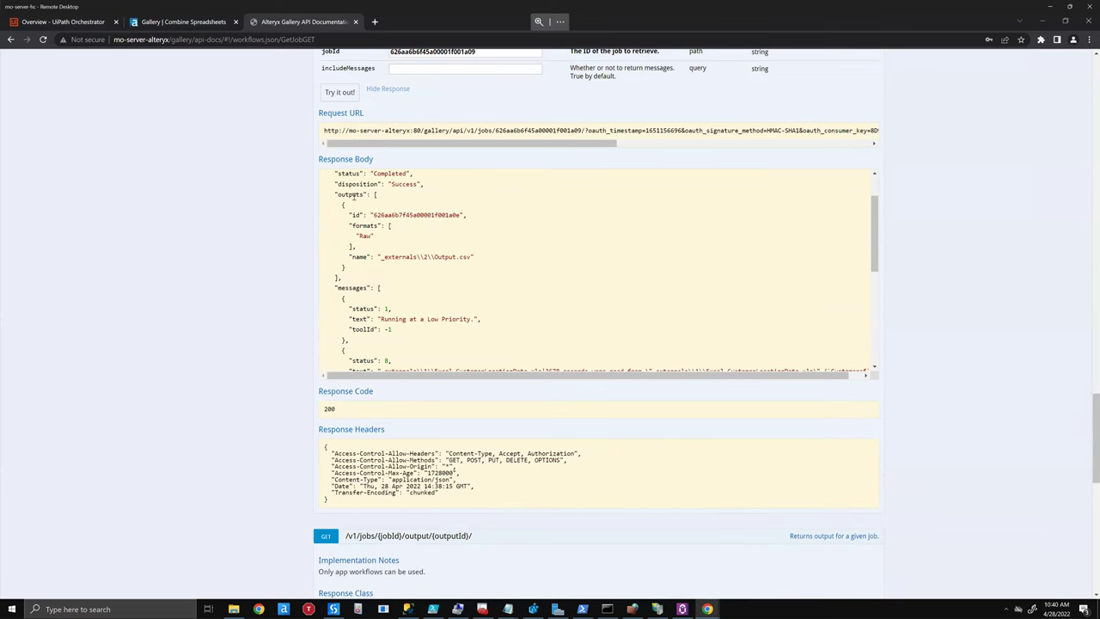
click(1042, 21)
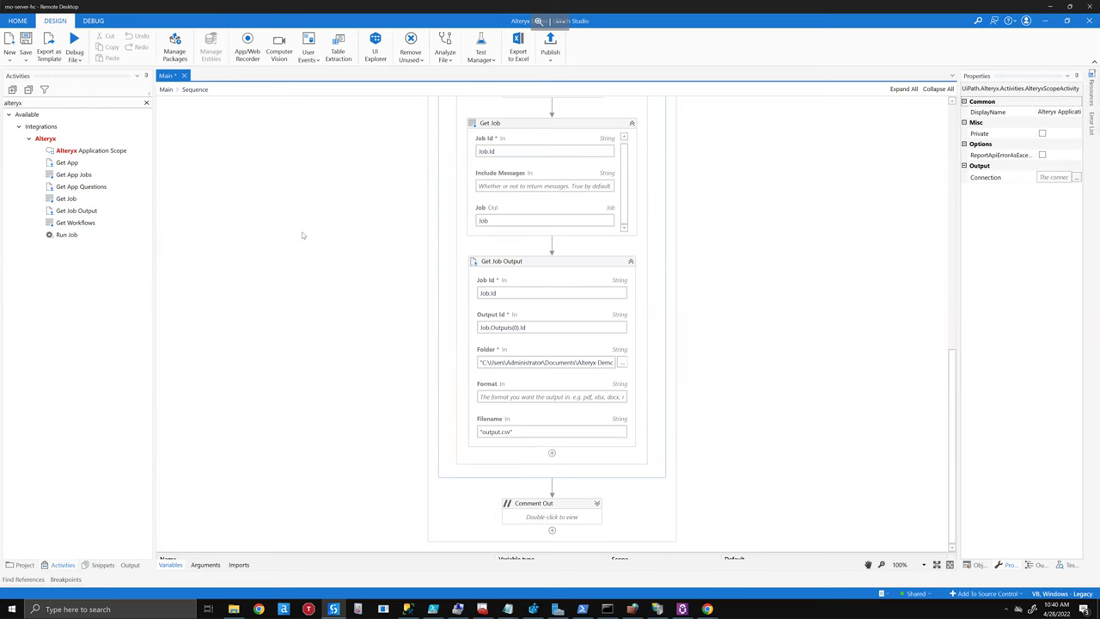
click(74, 41)
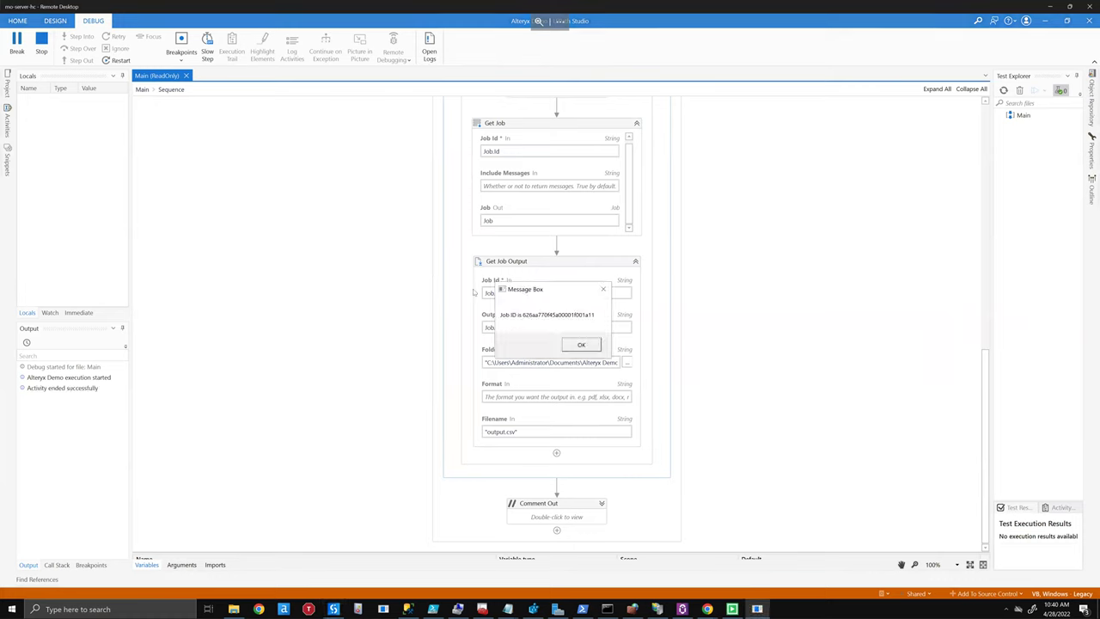
- Dismiss the new Job ID message and inspect the Get Job Output Folder path
click(583, 345)
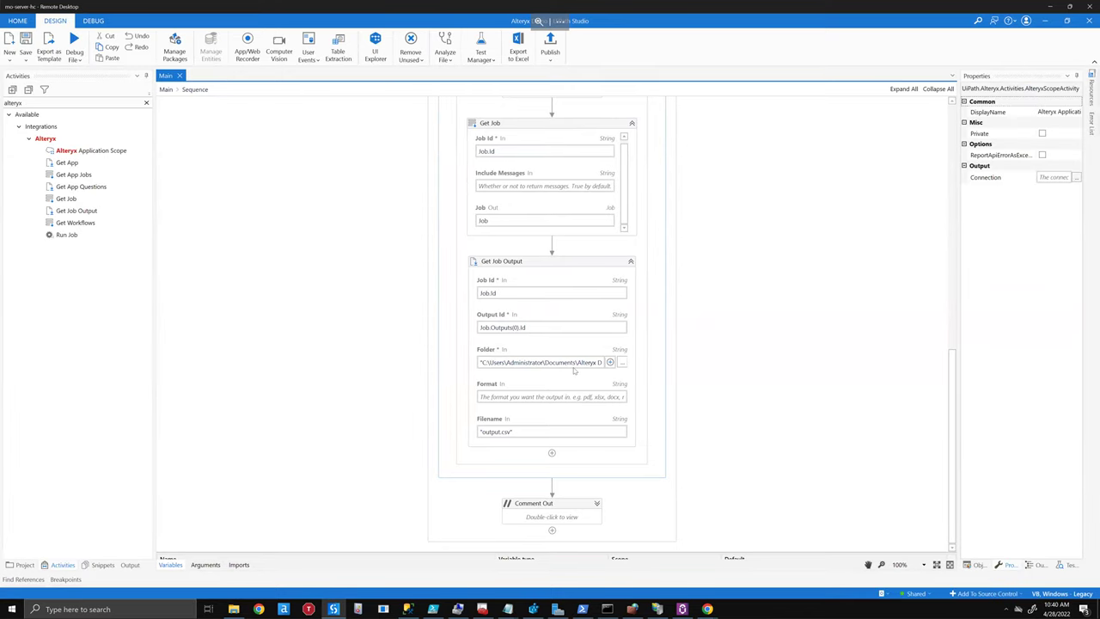
click(576, 364)
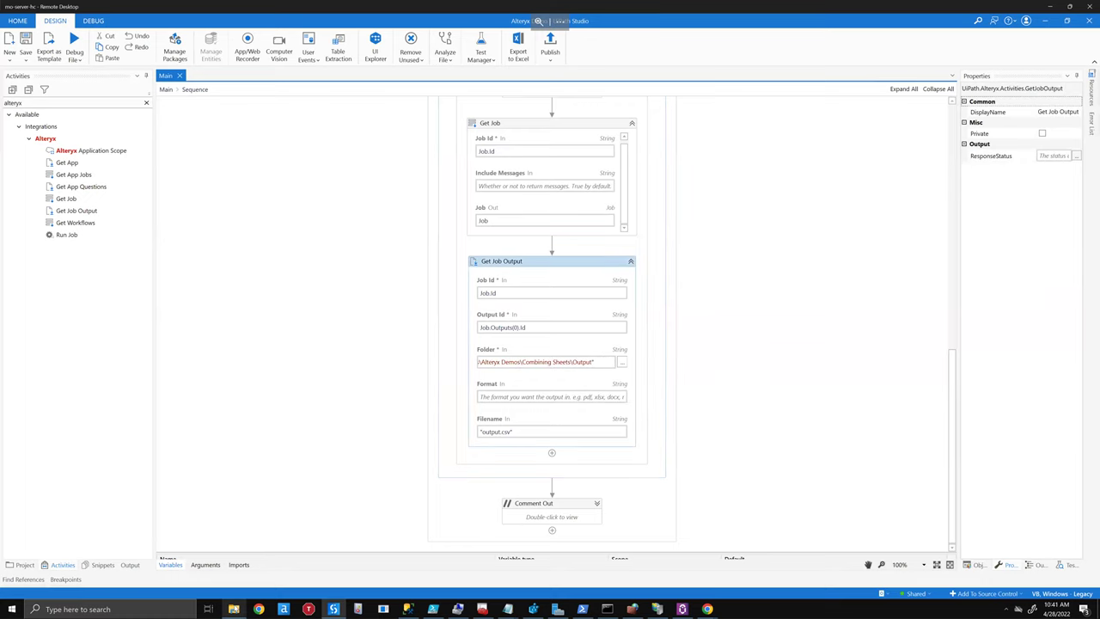
mouse_move(233, 609)
click(234, 563)
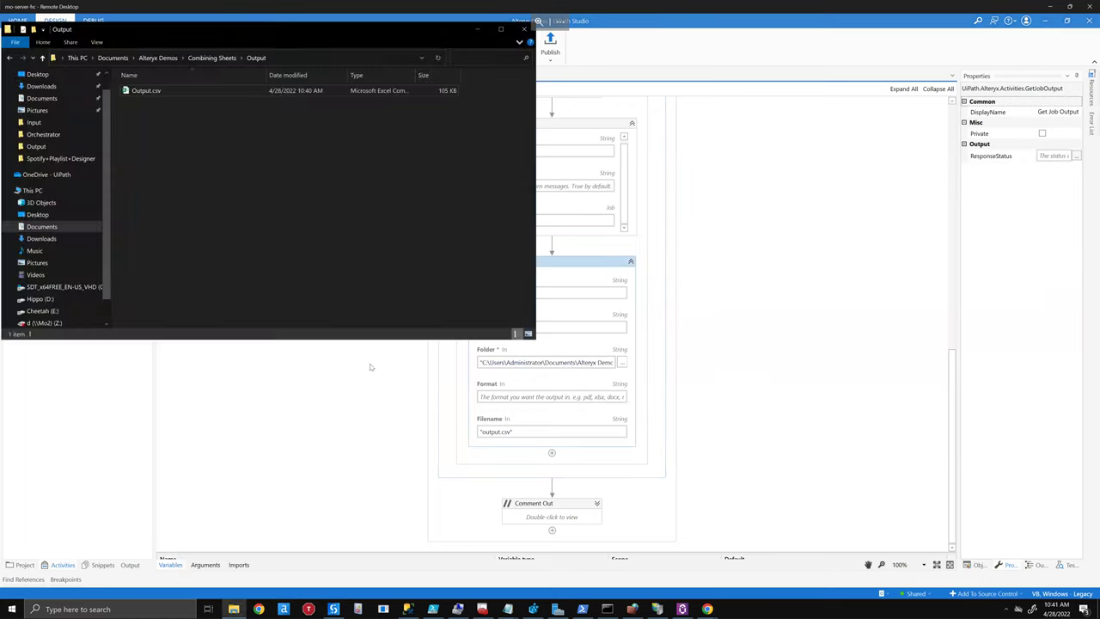
right_click(173, 160)
click(204, 203)
double_click(235, 95)
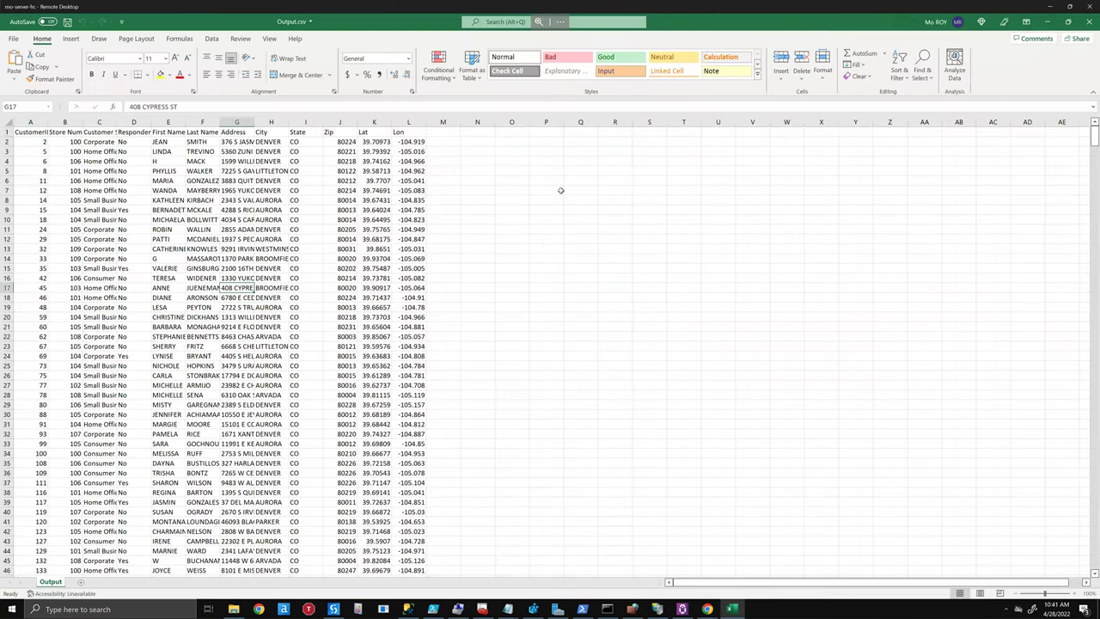
click(1090, 25)
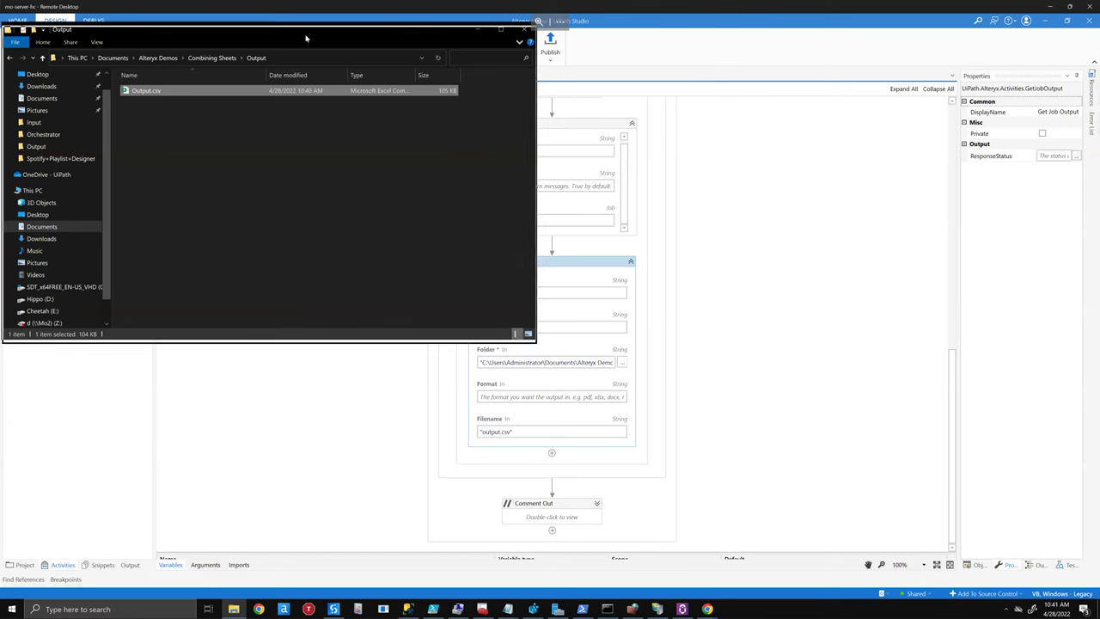
drag(297, 25, 361, 117)
click(540, 126)
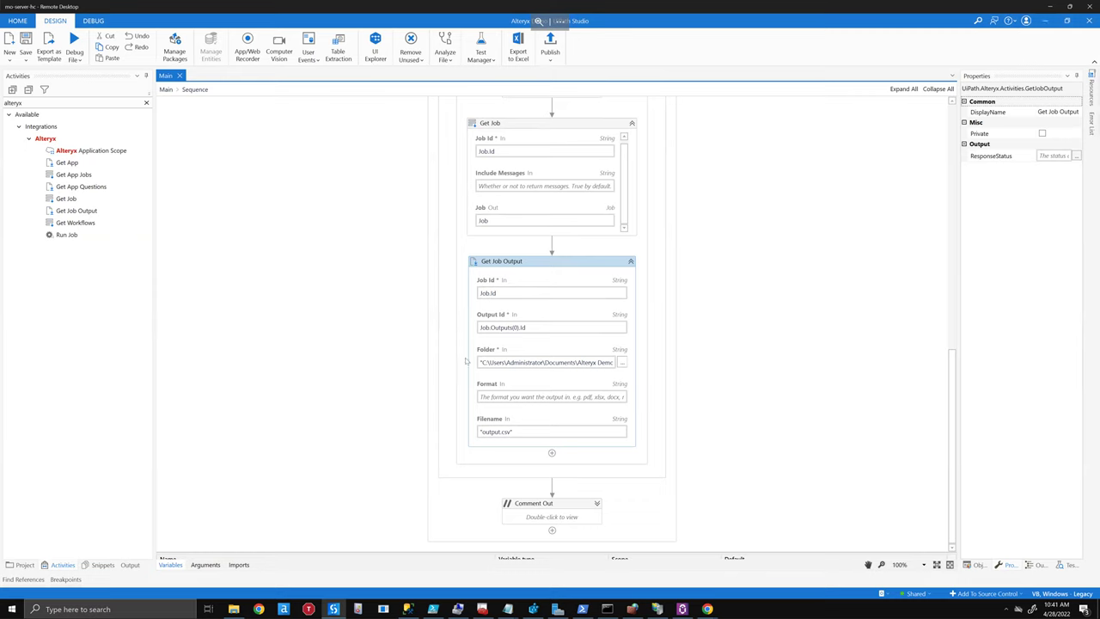
mouse_move(247, 609)
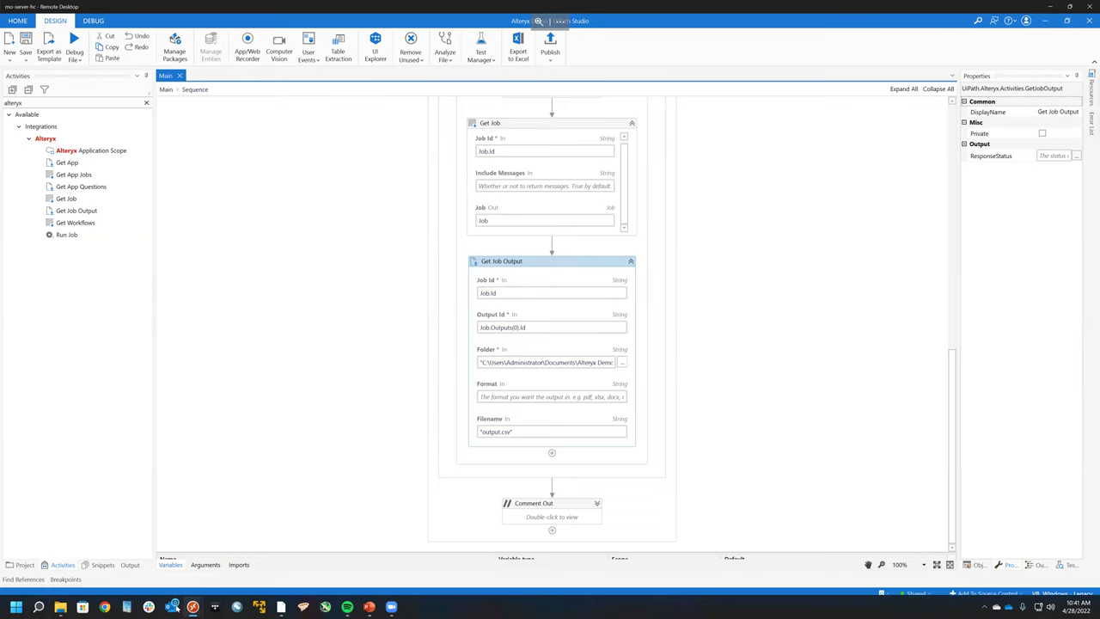
click(1051, 6)
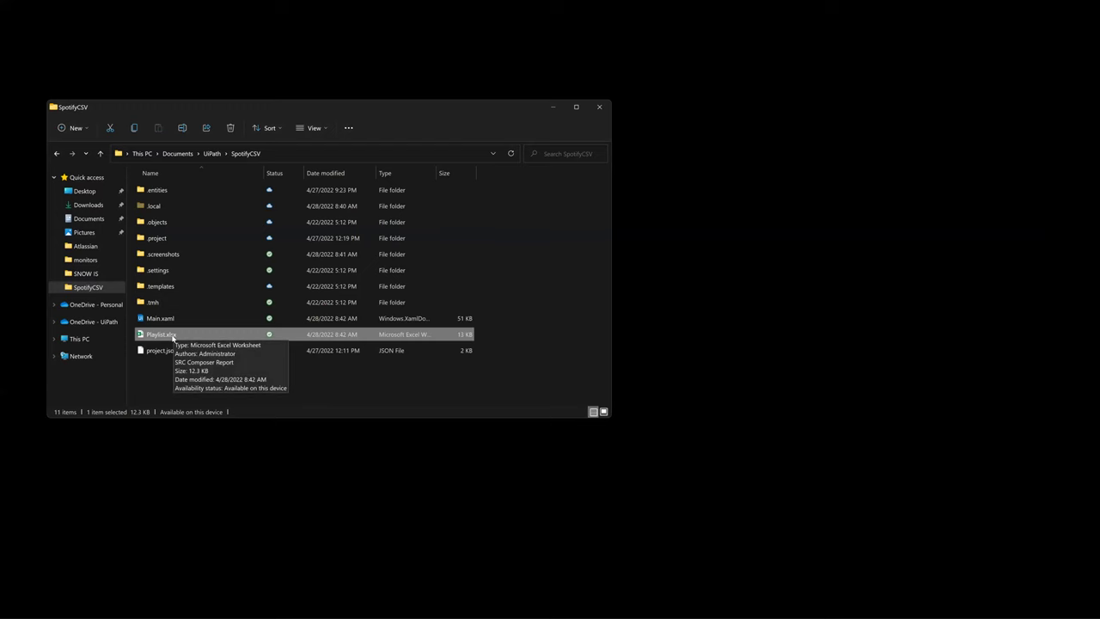
double_click(173, 337)
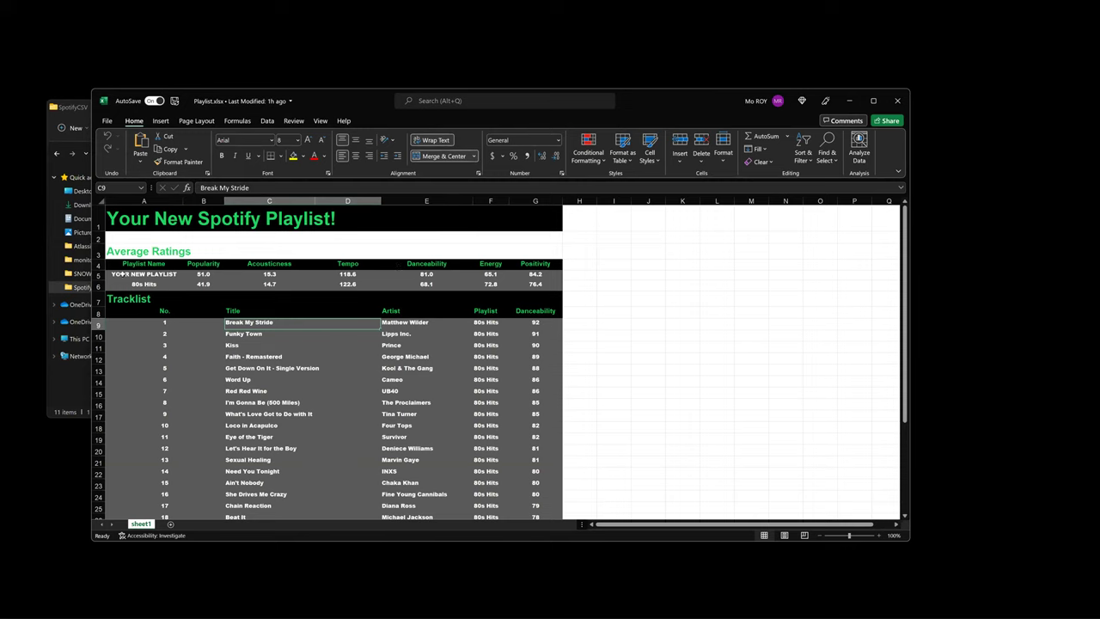
drag(207, 284, 534, 284)
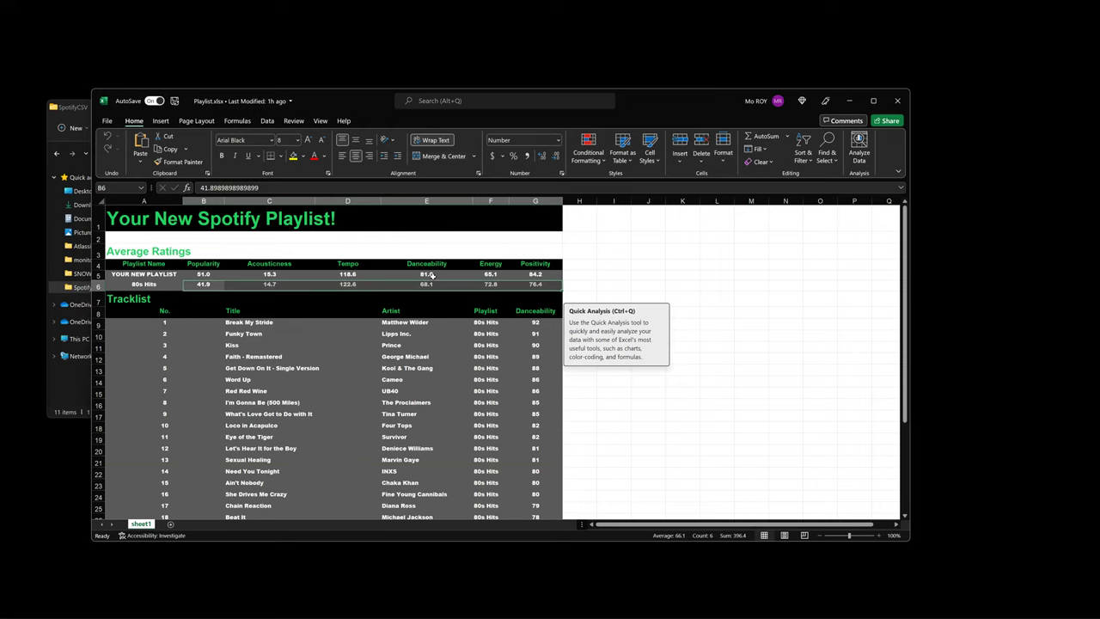
click(432, 275)
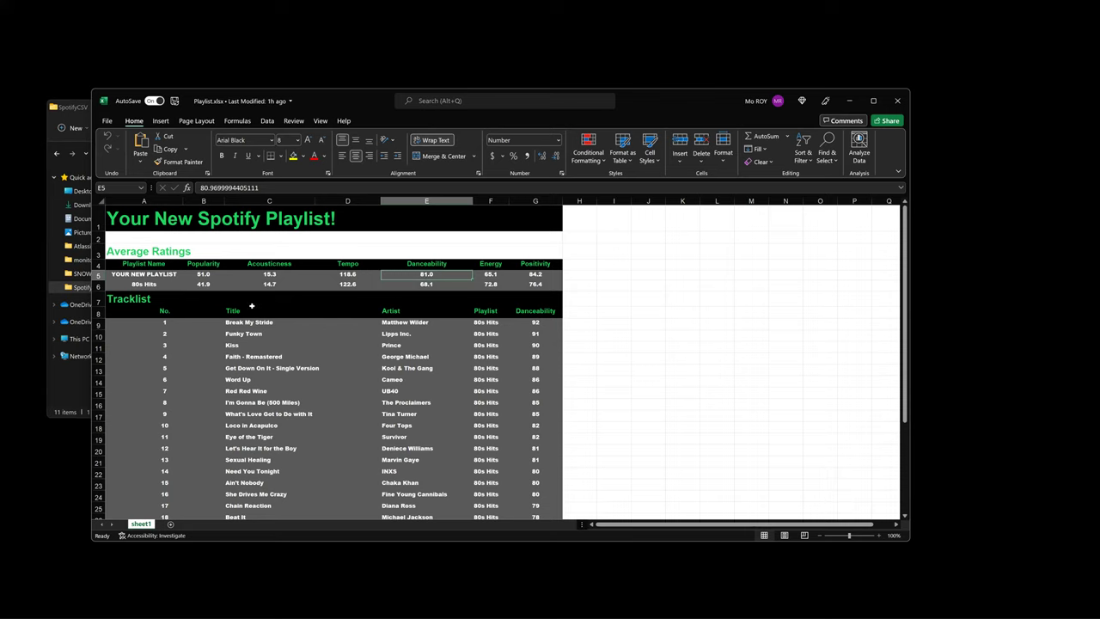
click(255, 367)
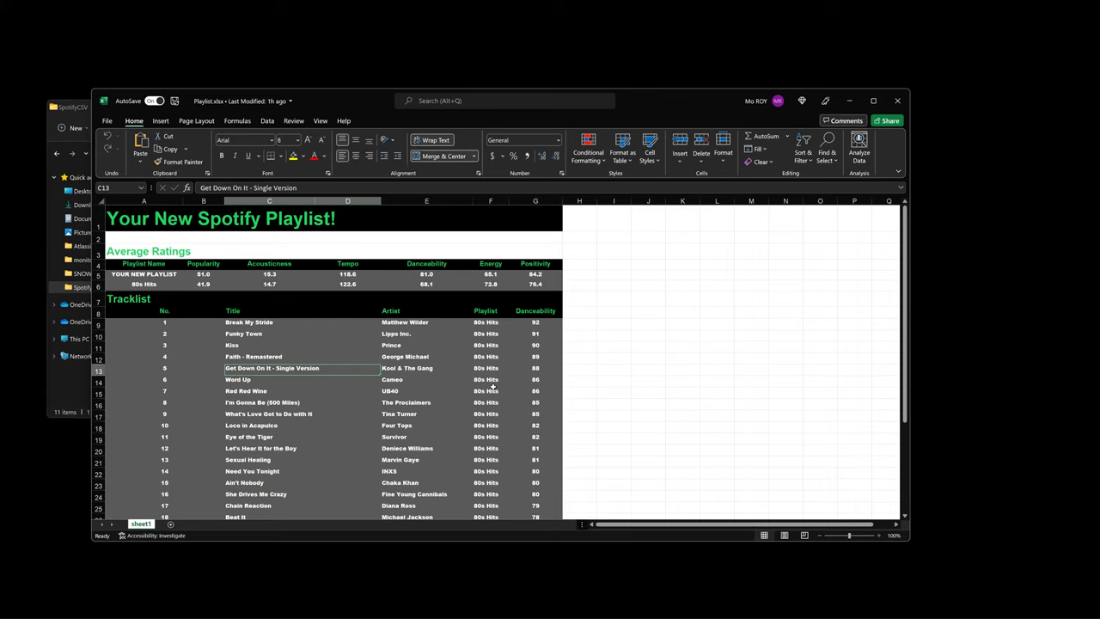
scroll(495, 385, down, 1)
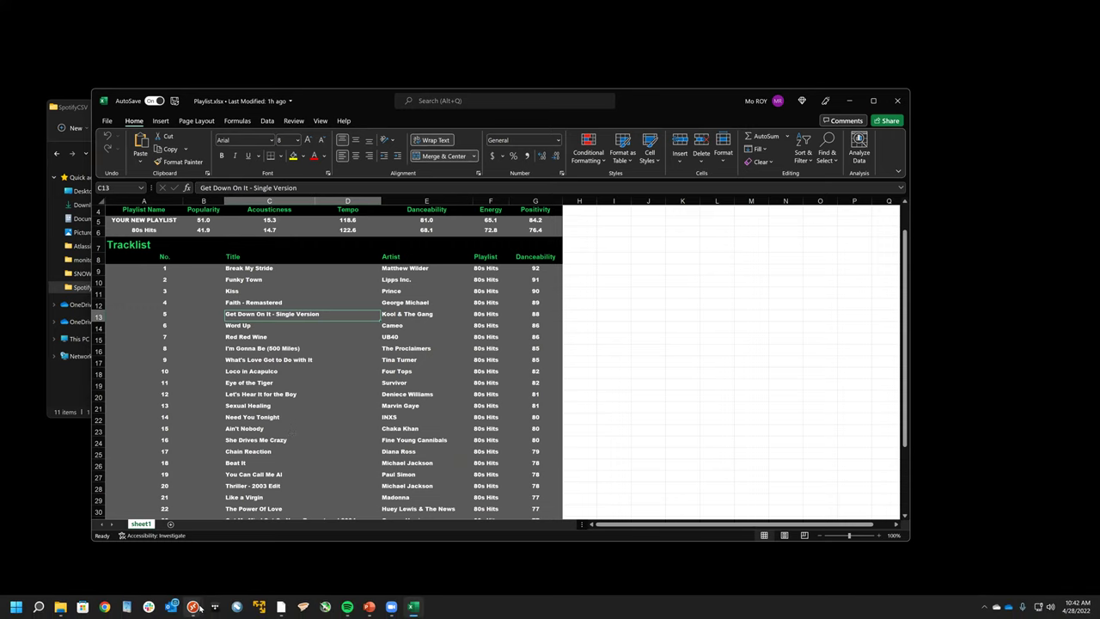
mouse_move(199, 608)
mouse_move(281, 606)
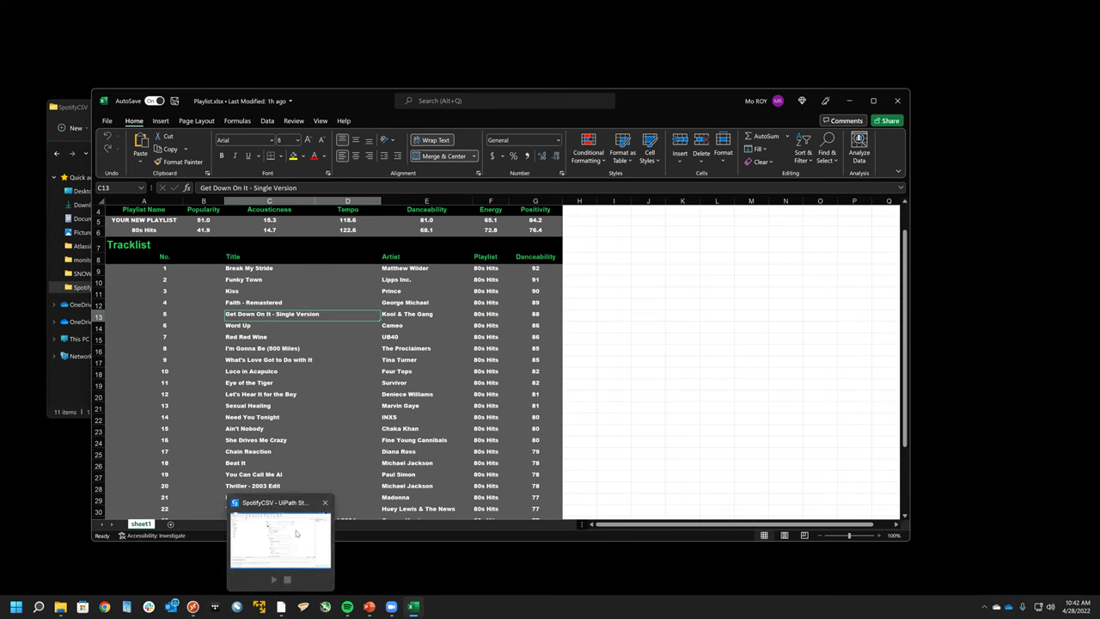
- Bring SpotifyCSV back and scroll from the Excel range read down to the Use Application: Spotify activity
click(294, 563)
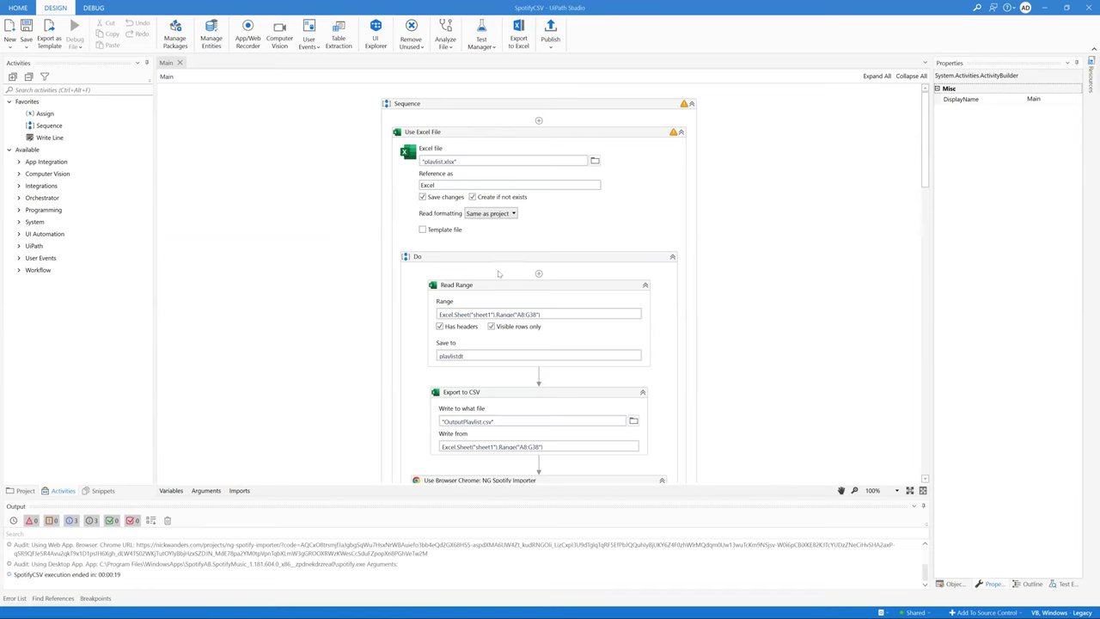
scroll(491, 289, down, 3)
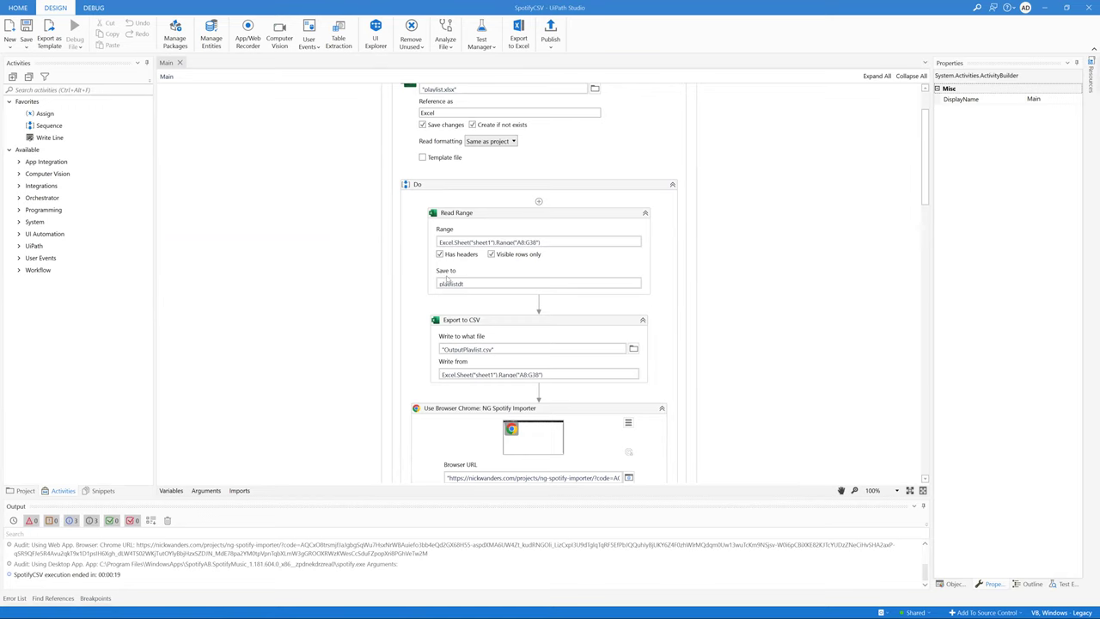
scroll(482, 299, down, 5)
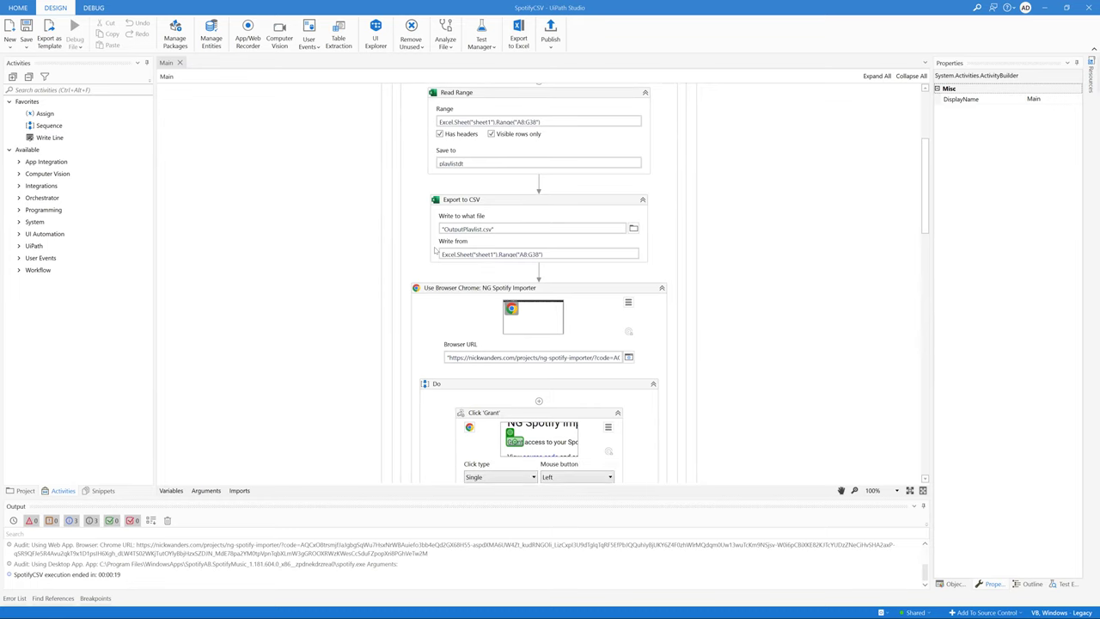
scroll(510, 290, down, 3)
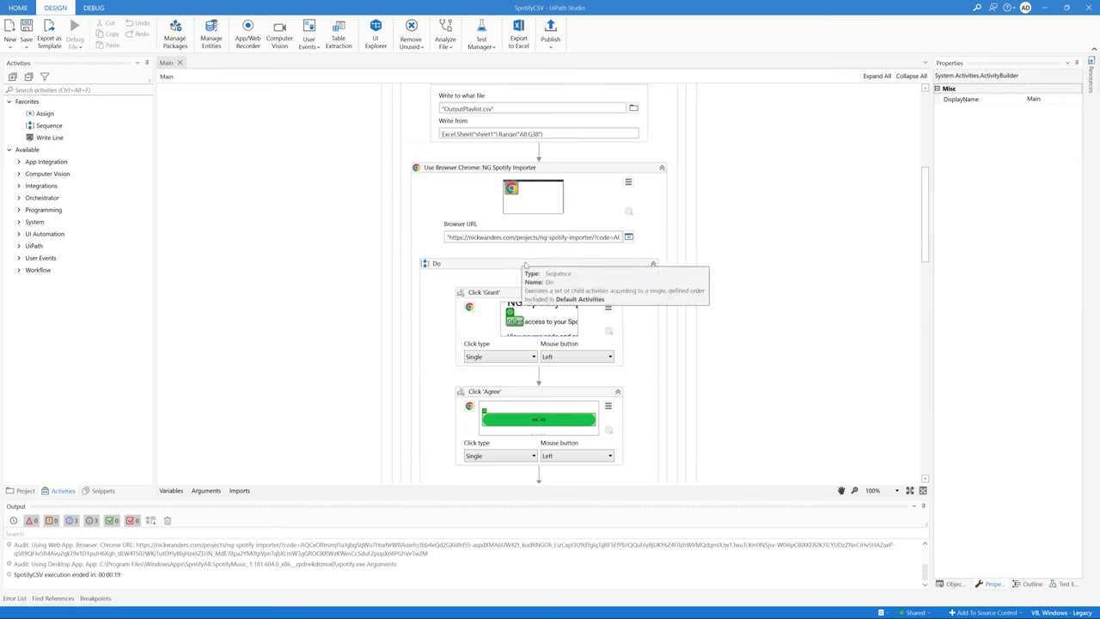
scroll(468, 276, down, 2)
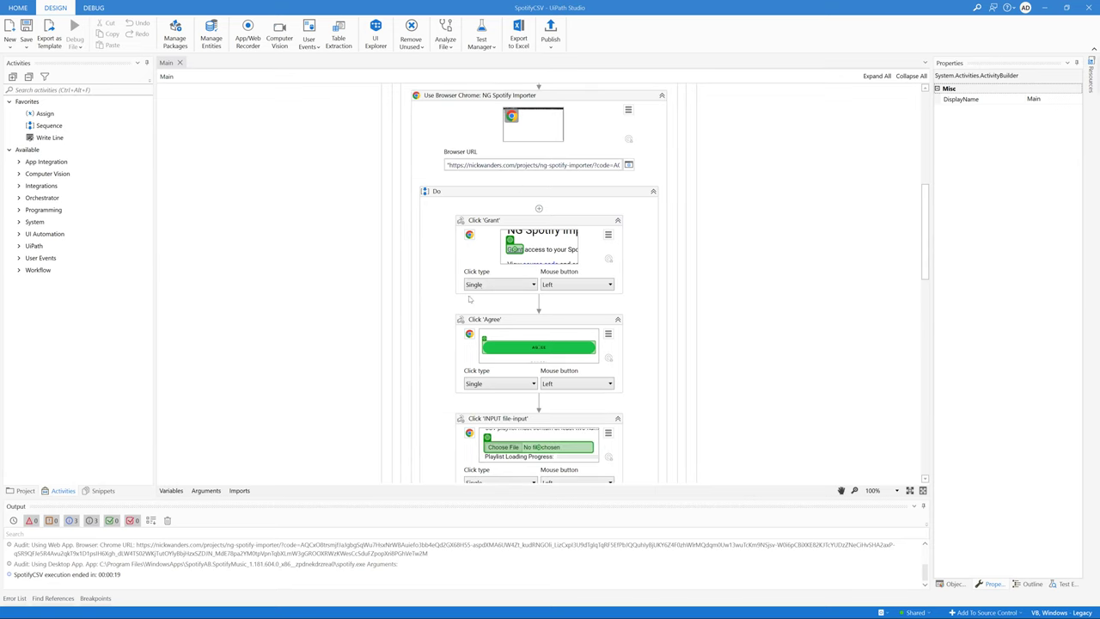
scroll(470, 299, down, 3)
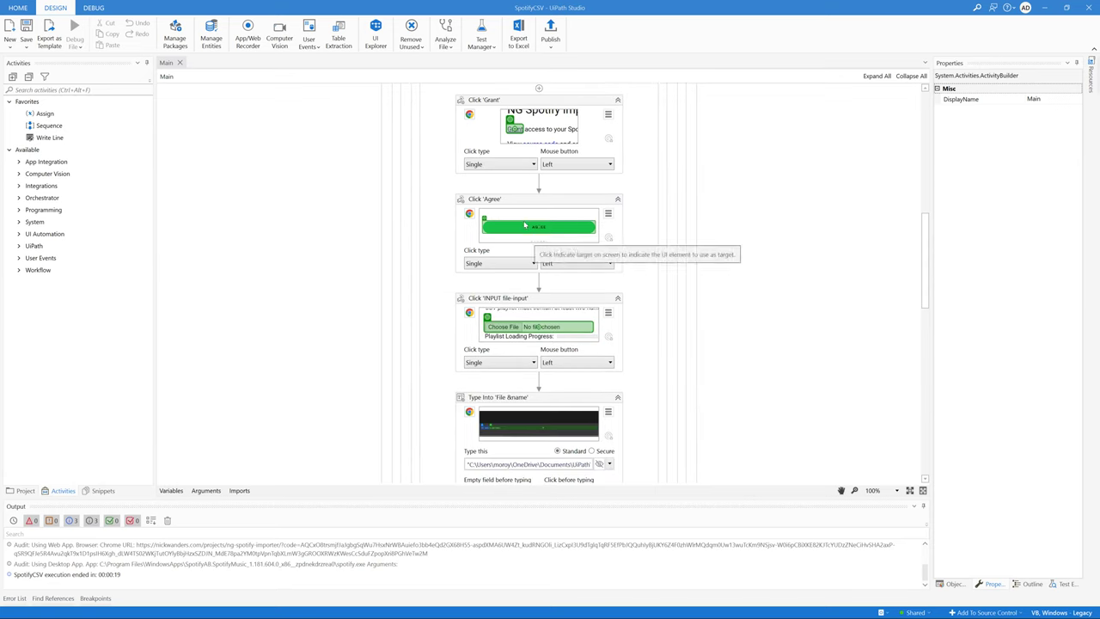
scroll(381, 278, down, 3)
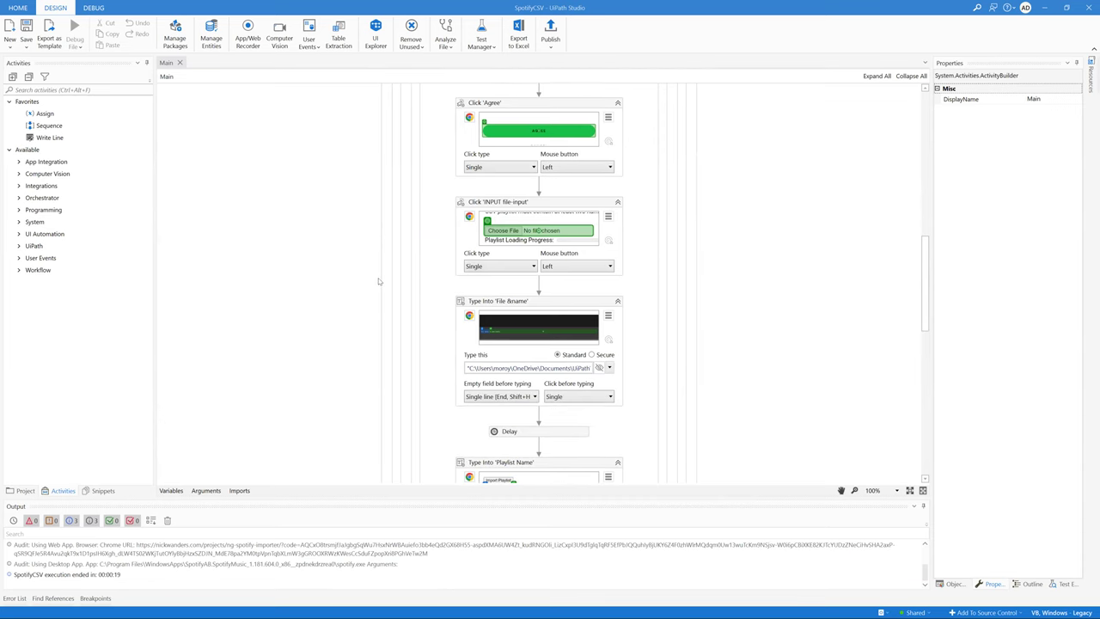
scroll(378, 281, down, 8)
scroll(370, 378, down, 2)
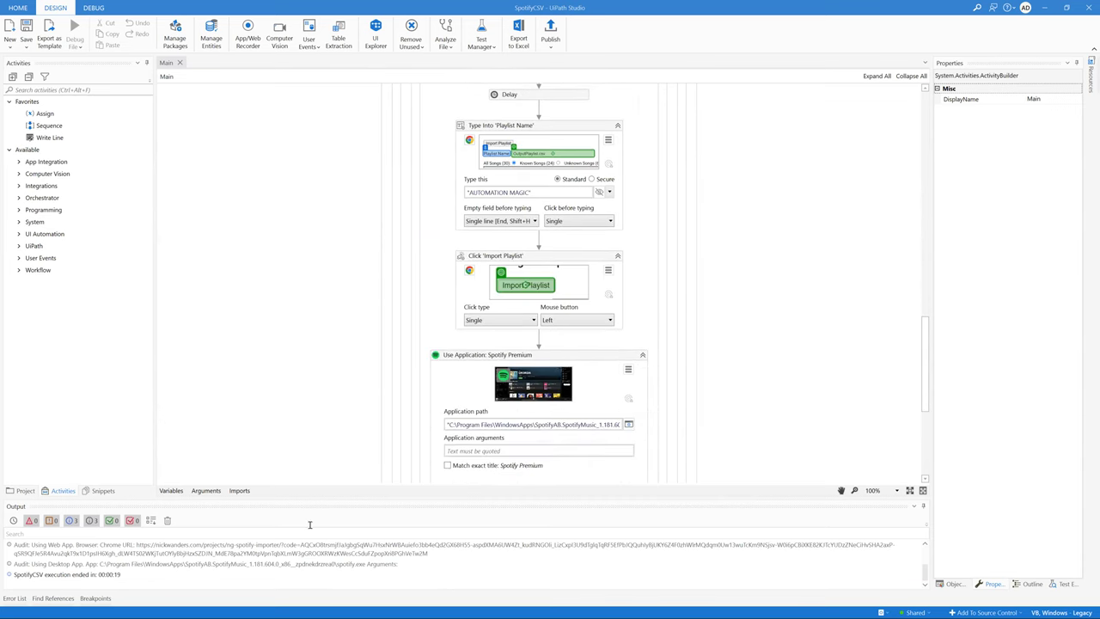
key(super)
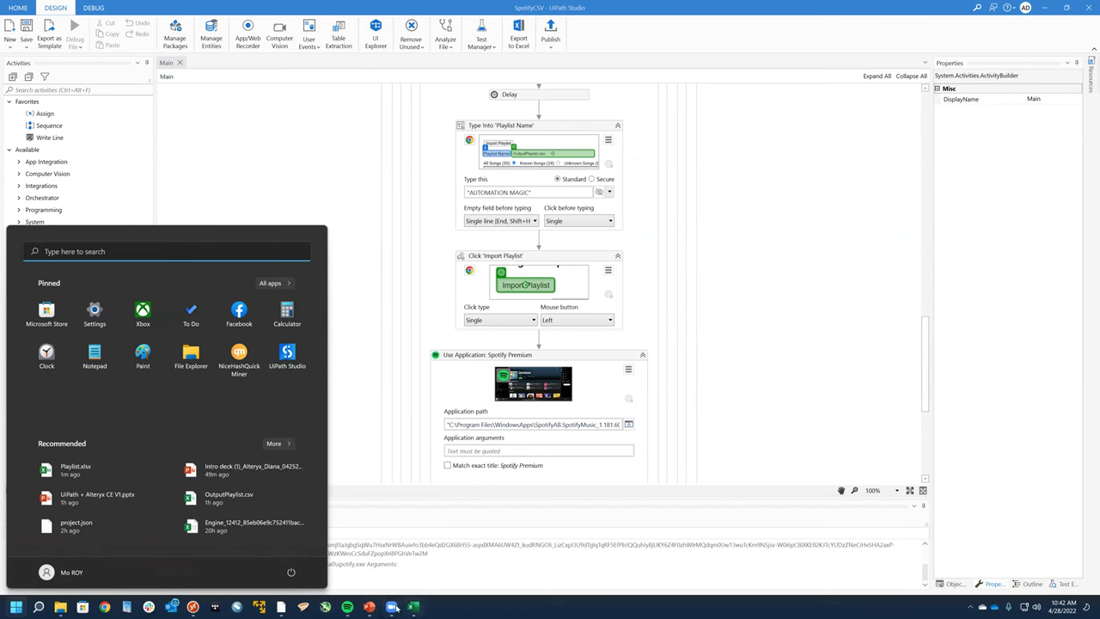
- Launch Spotify, then return to the SpotifyCSV workflow in UiPath Studio
click(348, 609)
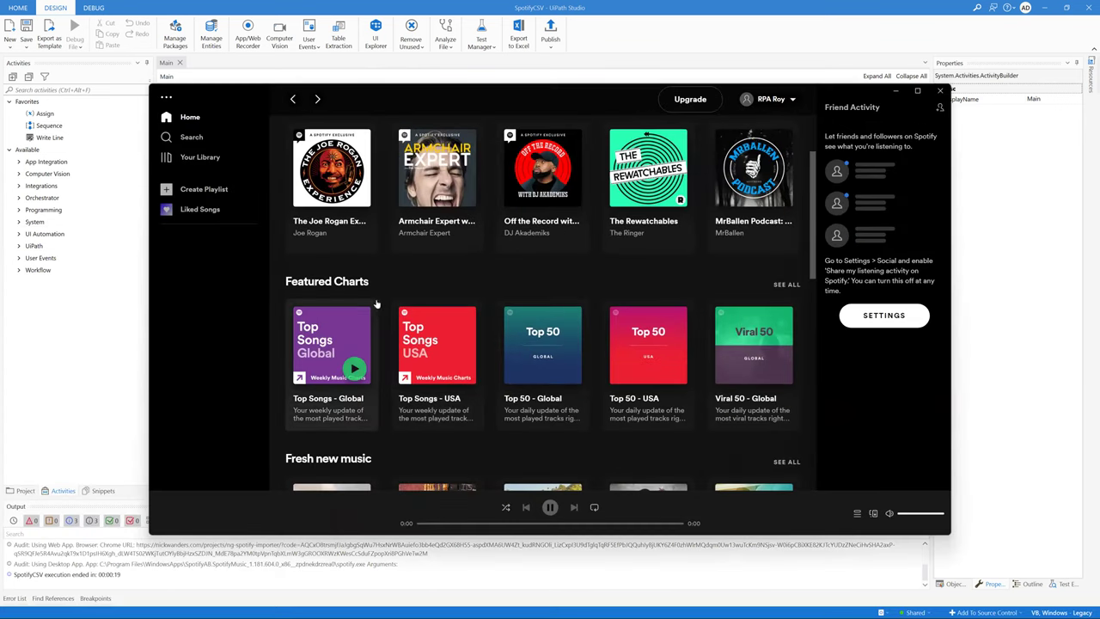
click(111, 375)
scroll(600, 338, down, 3)
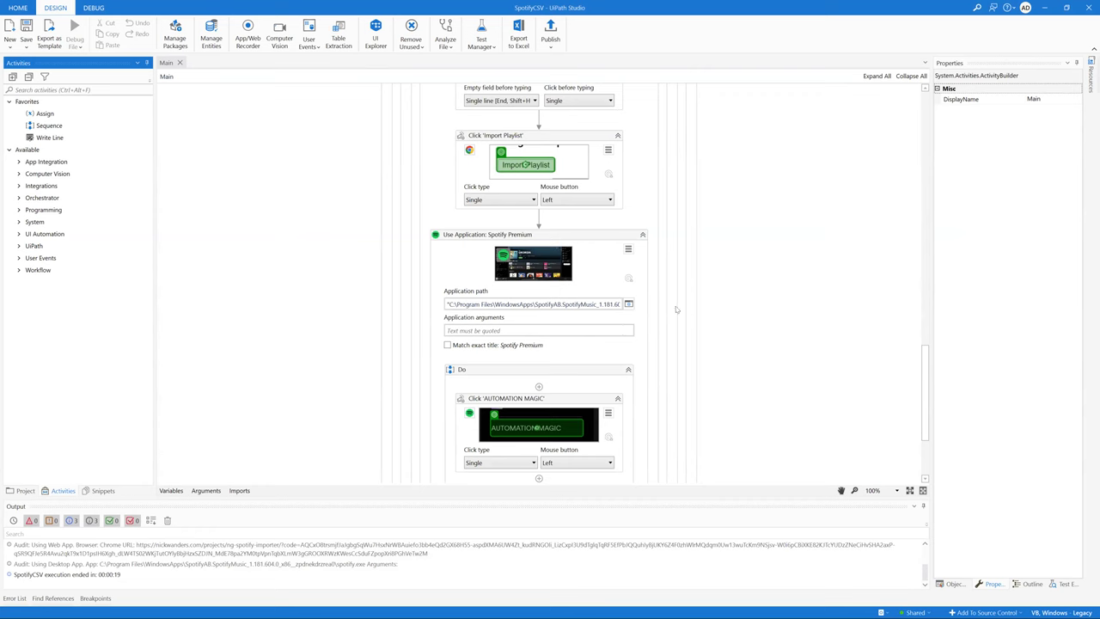
scroll(705, 351, up, 4)
scroll(706, 352, up, 20)
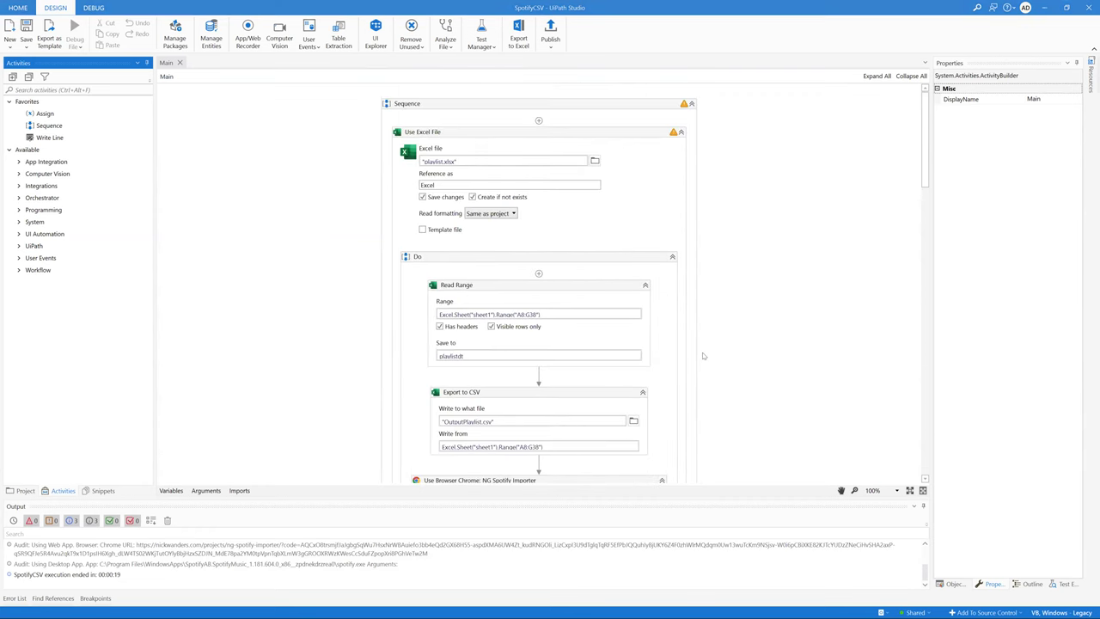
- Switch to the Playlist.xlsx workbook in Excel and close it
key(super+Tab)
key(Return)
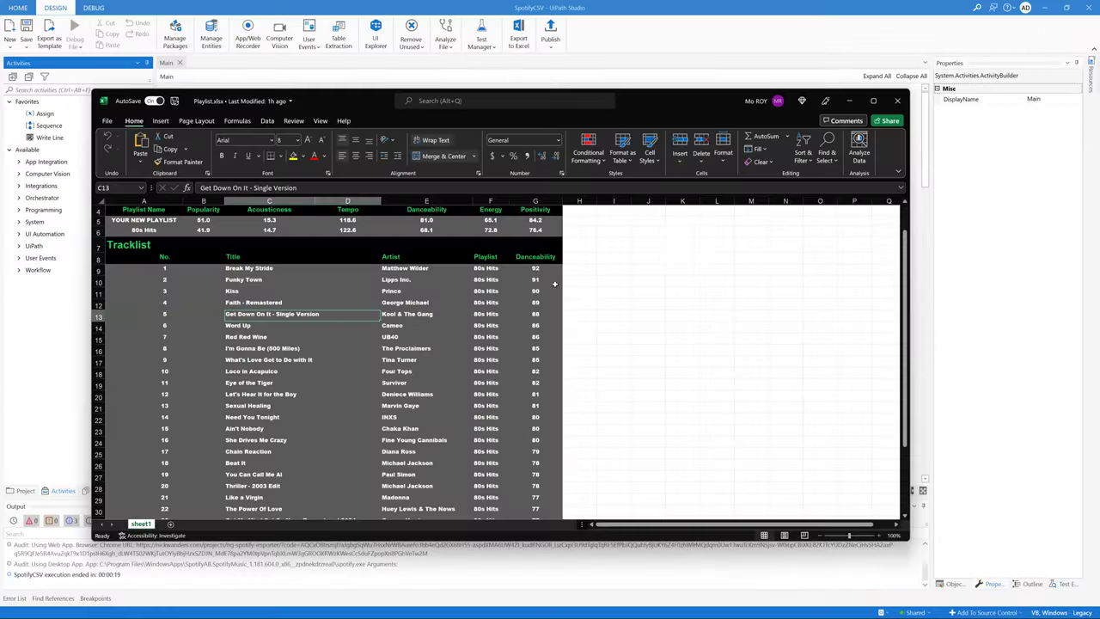
click(268, 281)
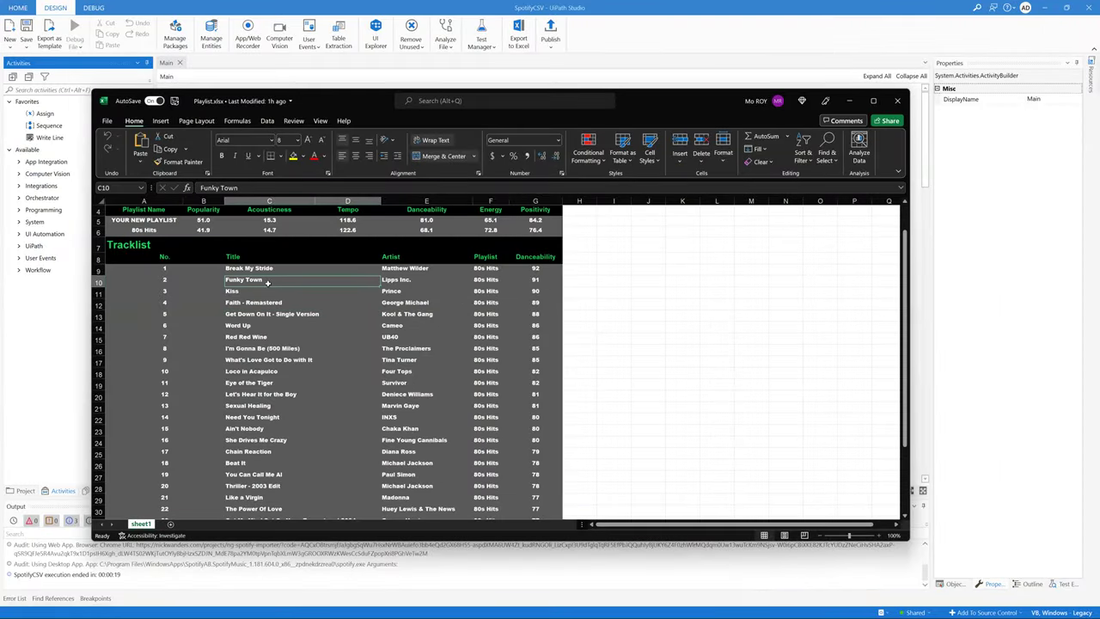
scroll(287, 304, up, 1)
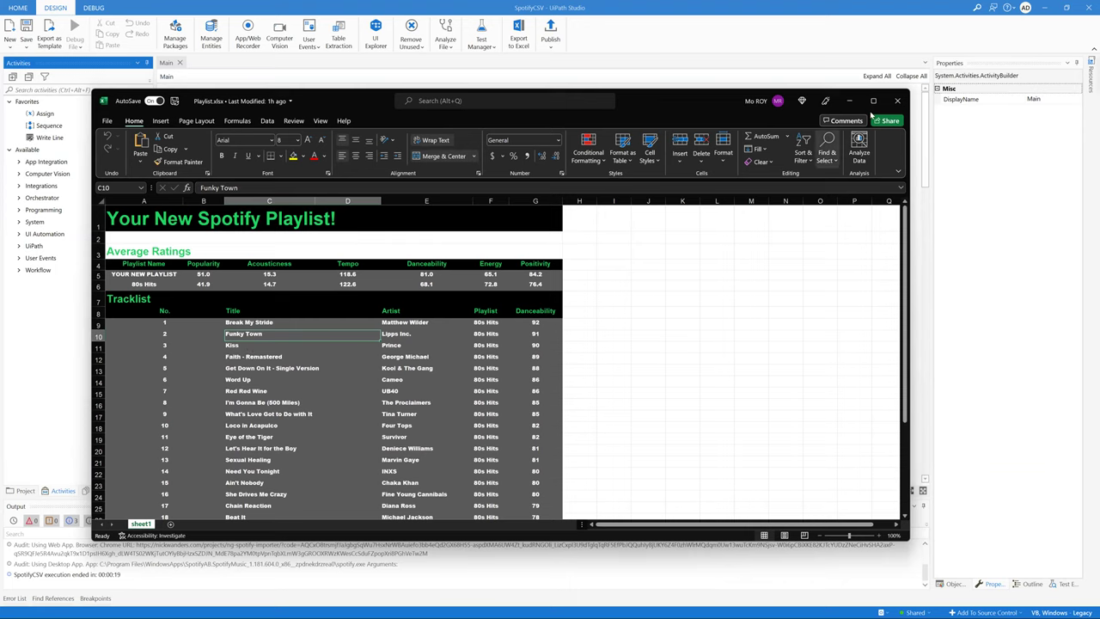
click(897, 100)
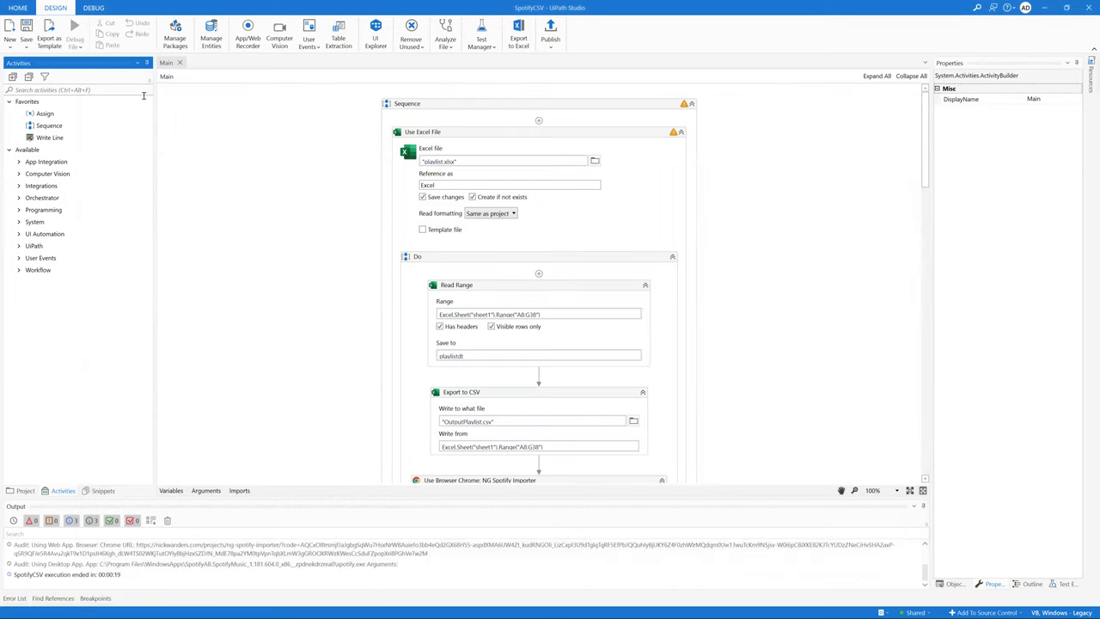
- Run the workflow file, then open the new 30-song AUTOMATION MAGIC playlist in Spotify
click(79, 50)
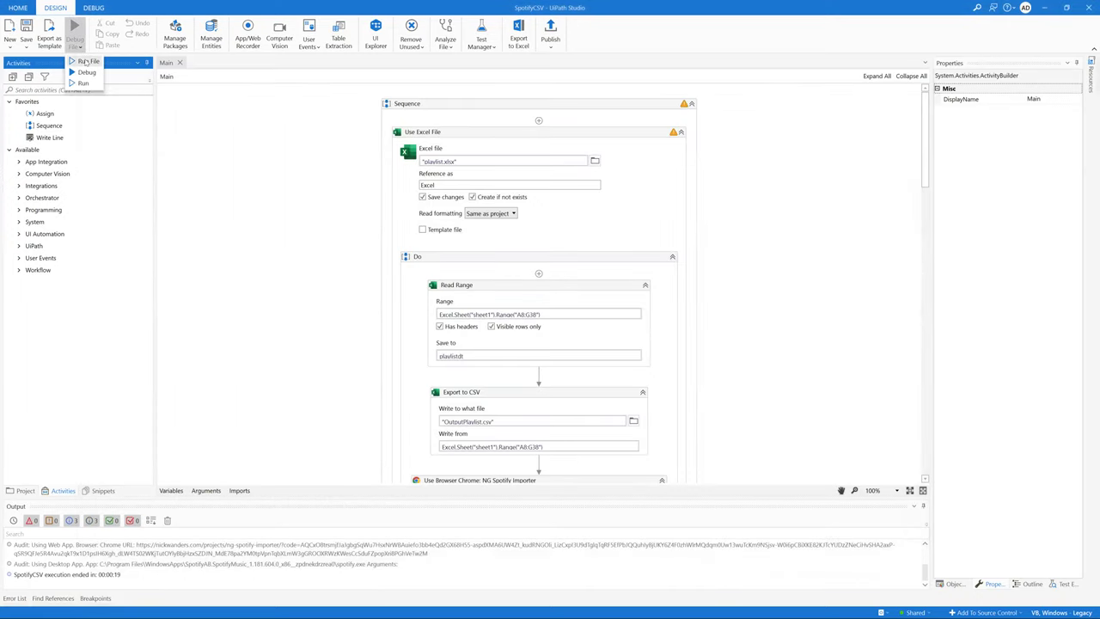
click(86, 60)
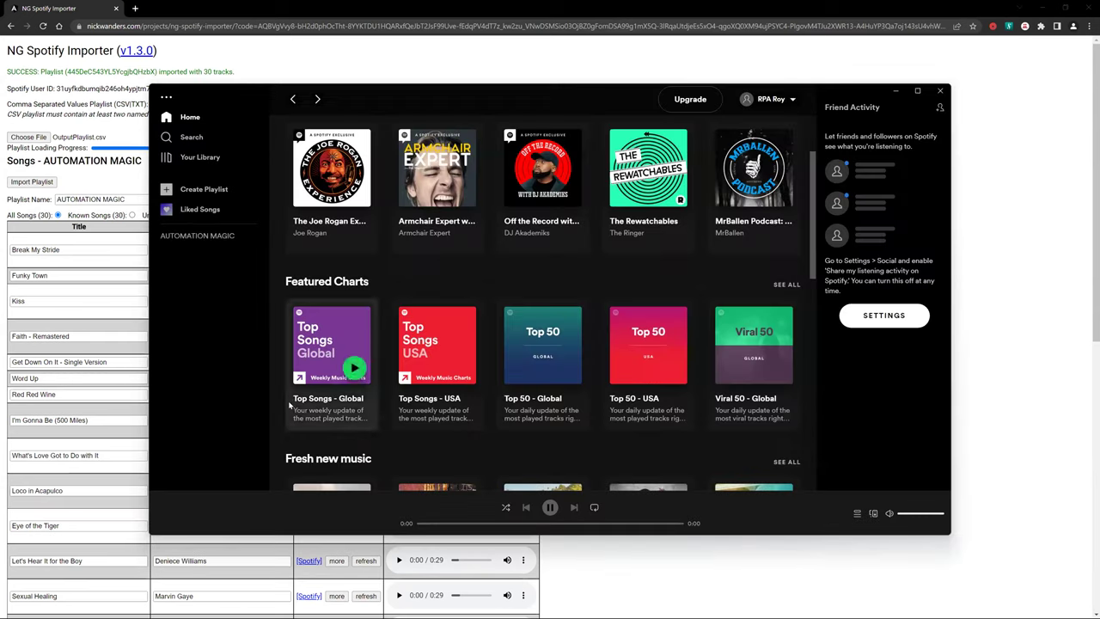
click(196, 236)
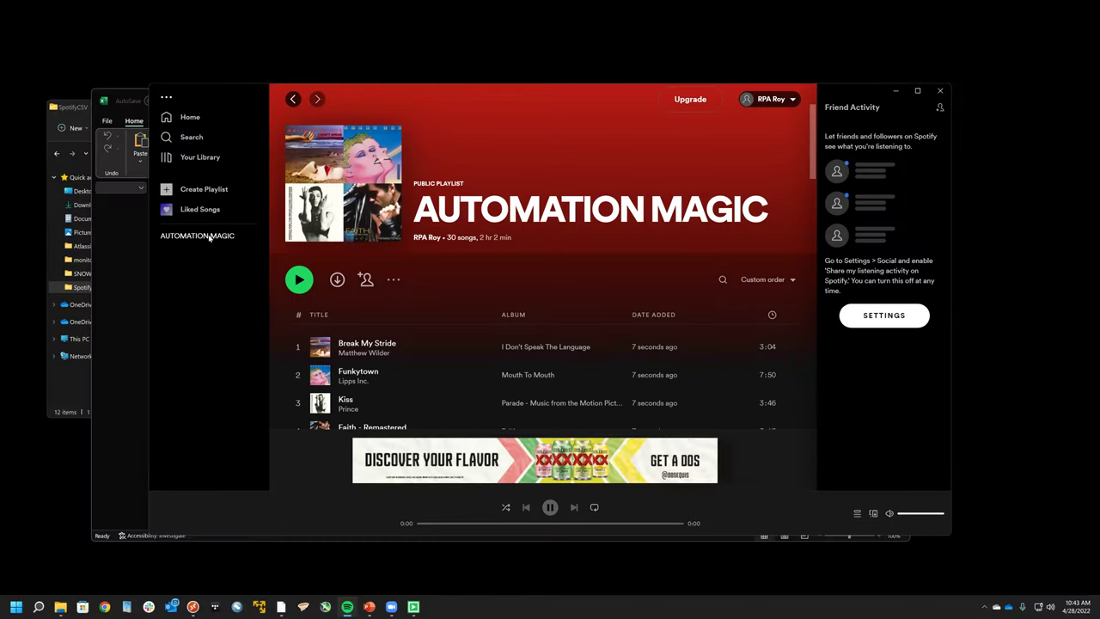
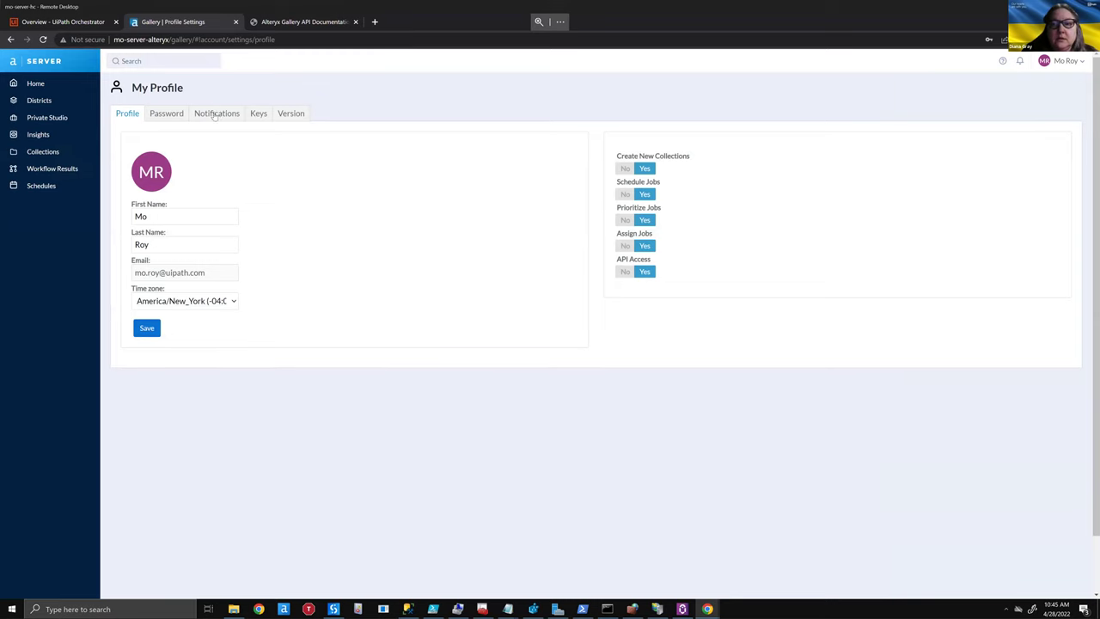
- Show the account's API keys on the Keys tab, then switch to Alteryx Designer
click(258, 112)
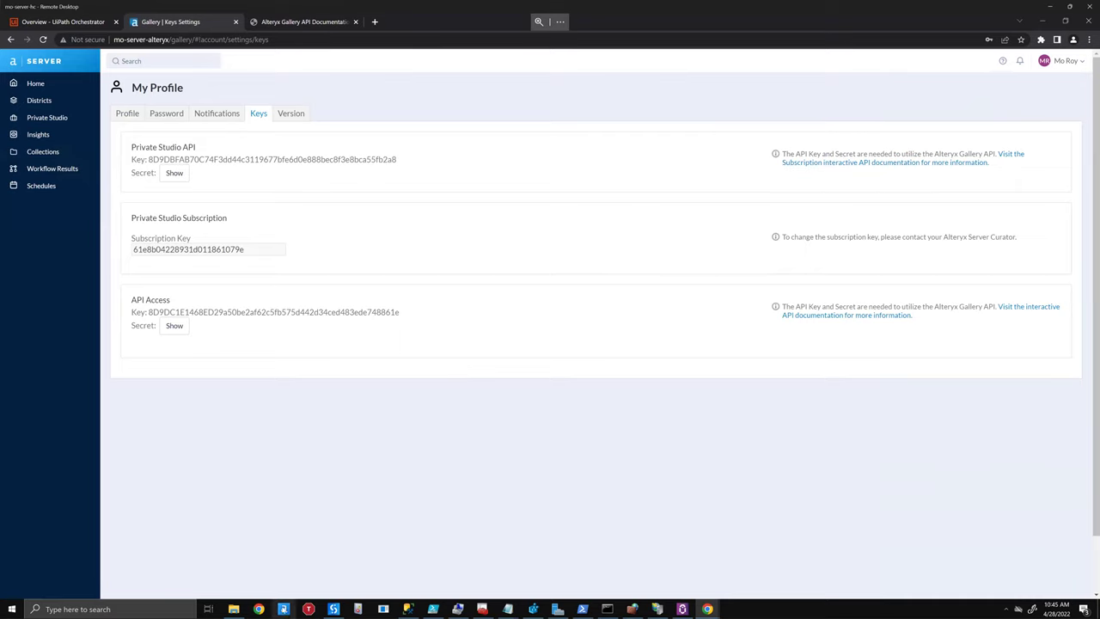
click(284, 608)
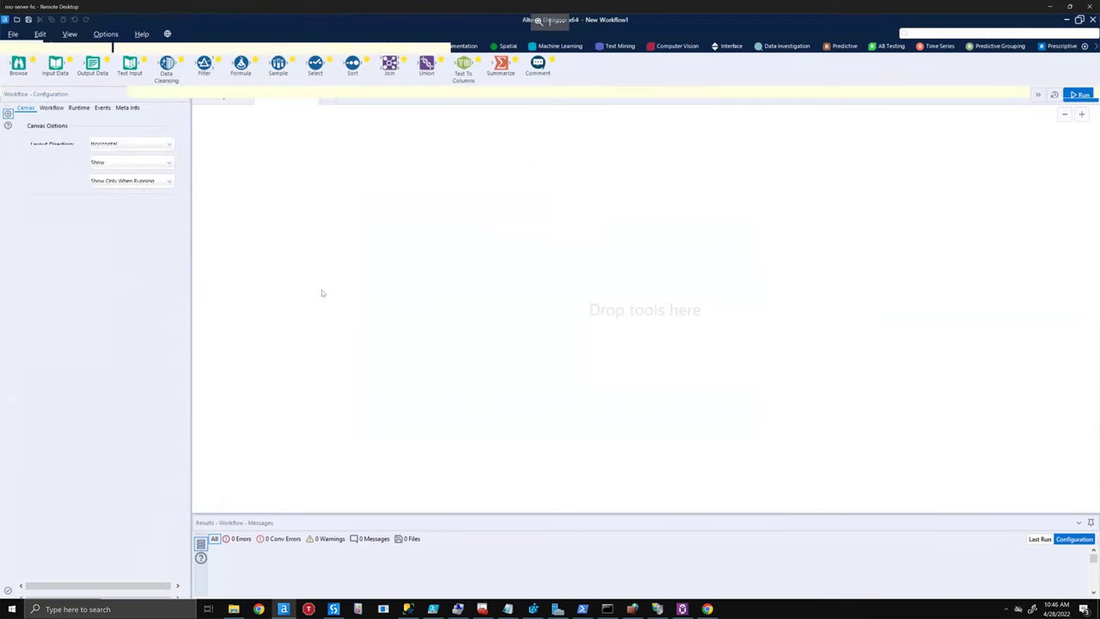
- Open the recent Spotify Playlist Designer workflow
click(15, 35)
mouse_move(48, 67)
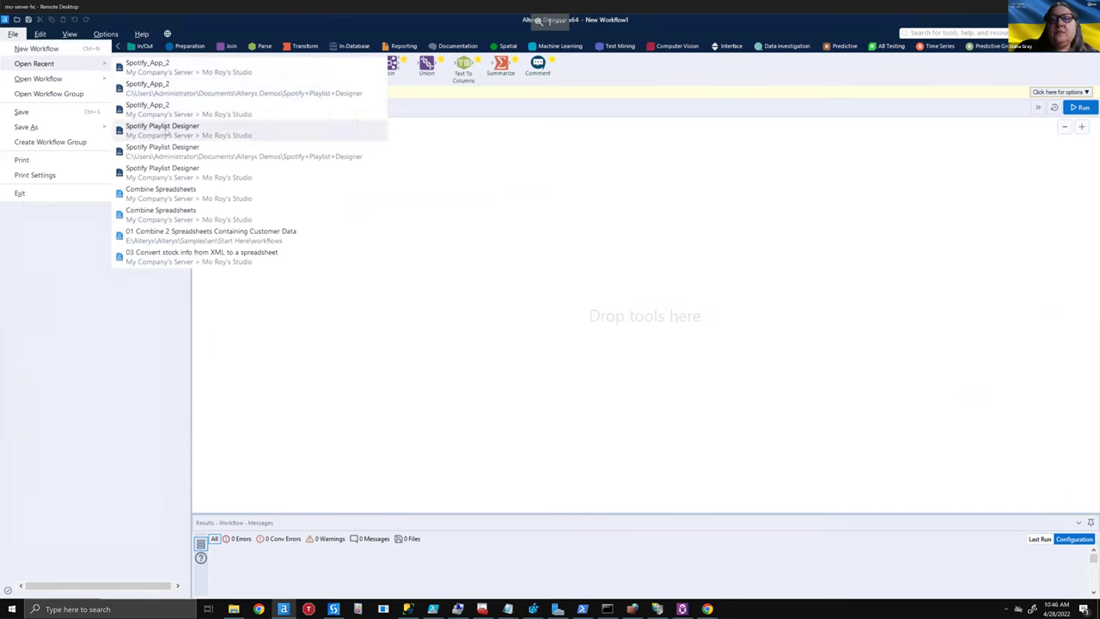
click(163, 128)
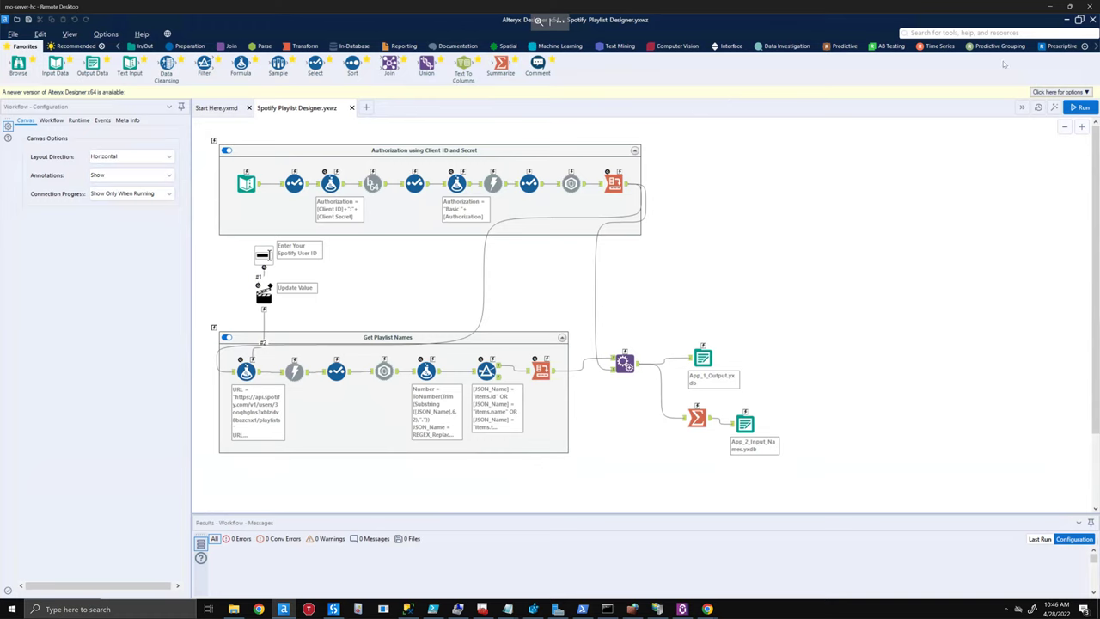
- Scroll the tool categories to show the Connectors tools
click(1096, 49)
click(1096, 49)
click(1095, 49)
click(1096, 49)
click(1096, 49)
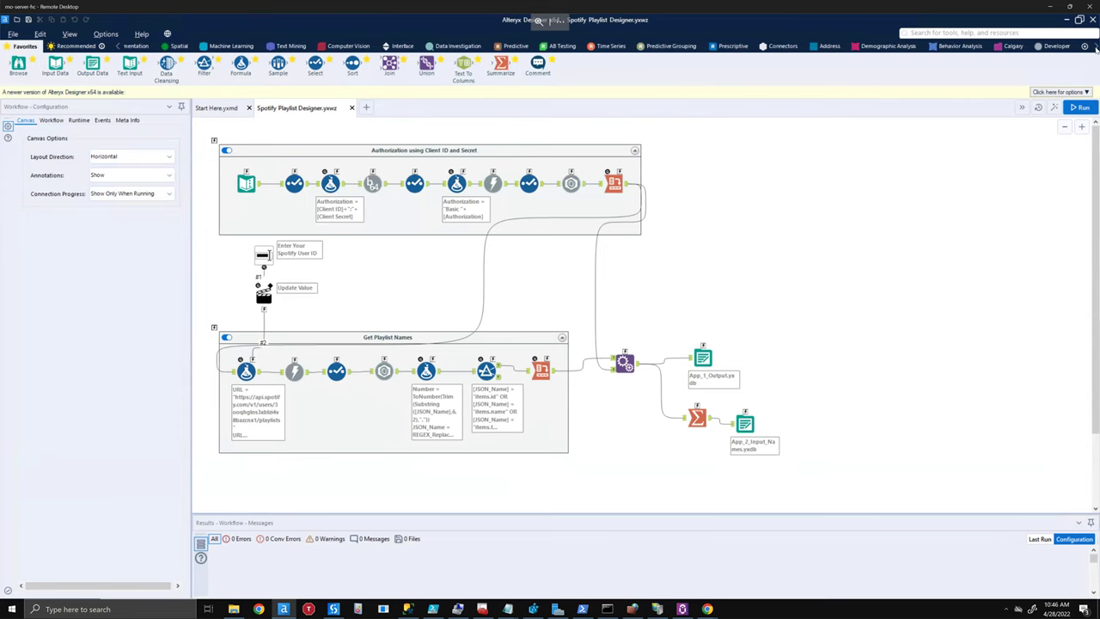
click(778, 47)
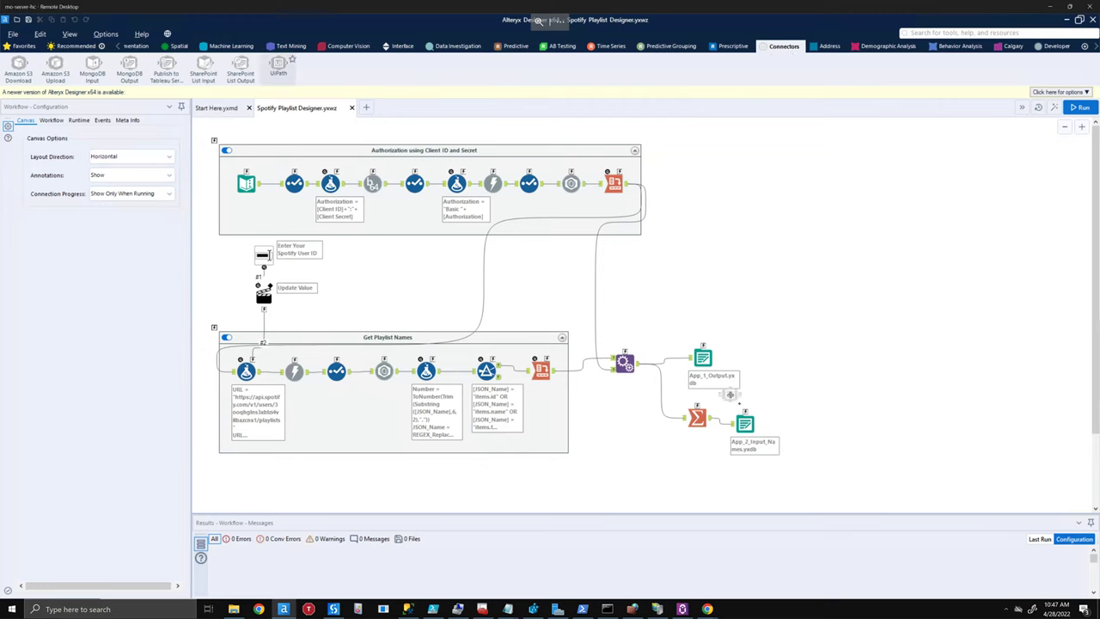
- Place a UiPath tool right of the output tools and load the Orchestrator site in the browser
drag(789, 402, 790, 403)
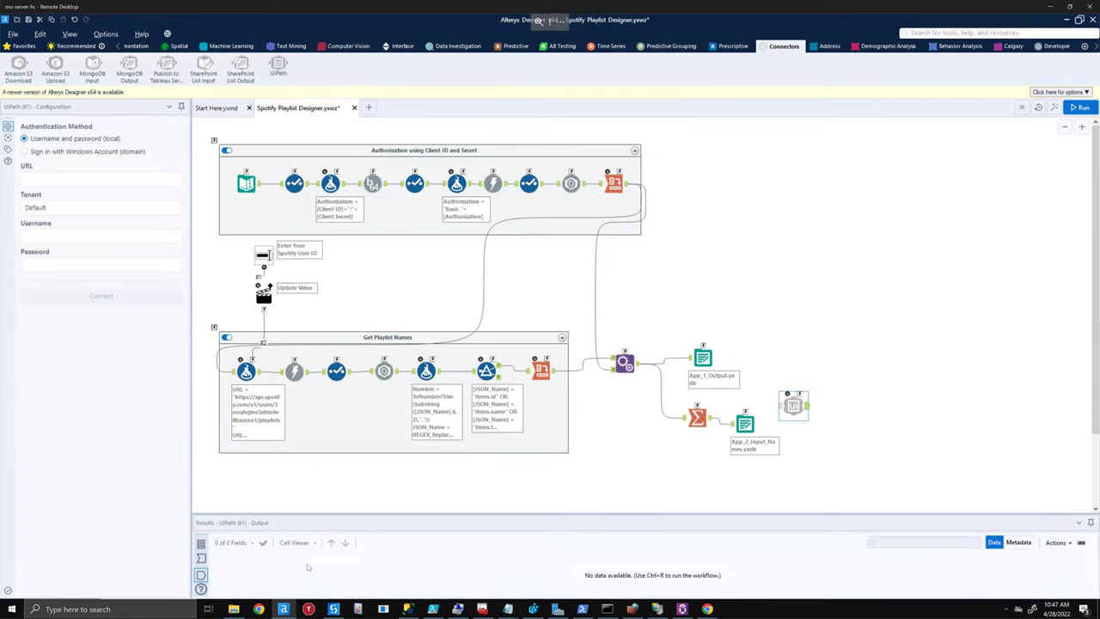
click(258, 608)
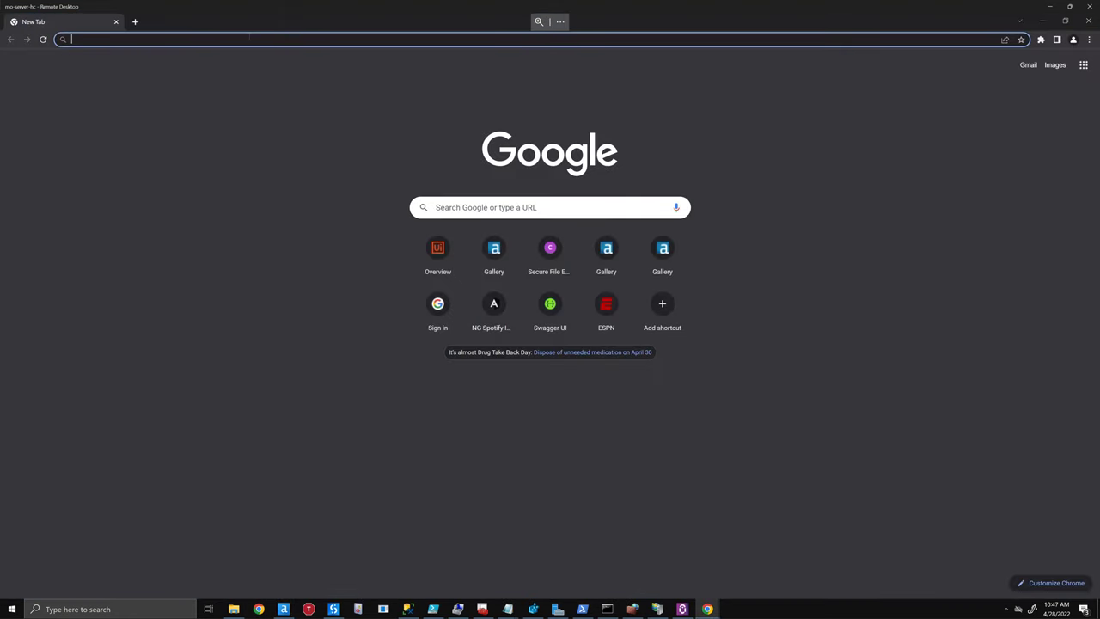
click(249, 38)
text(mo)
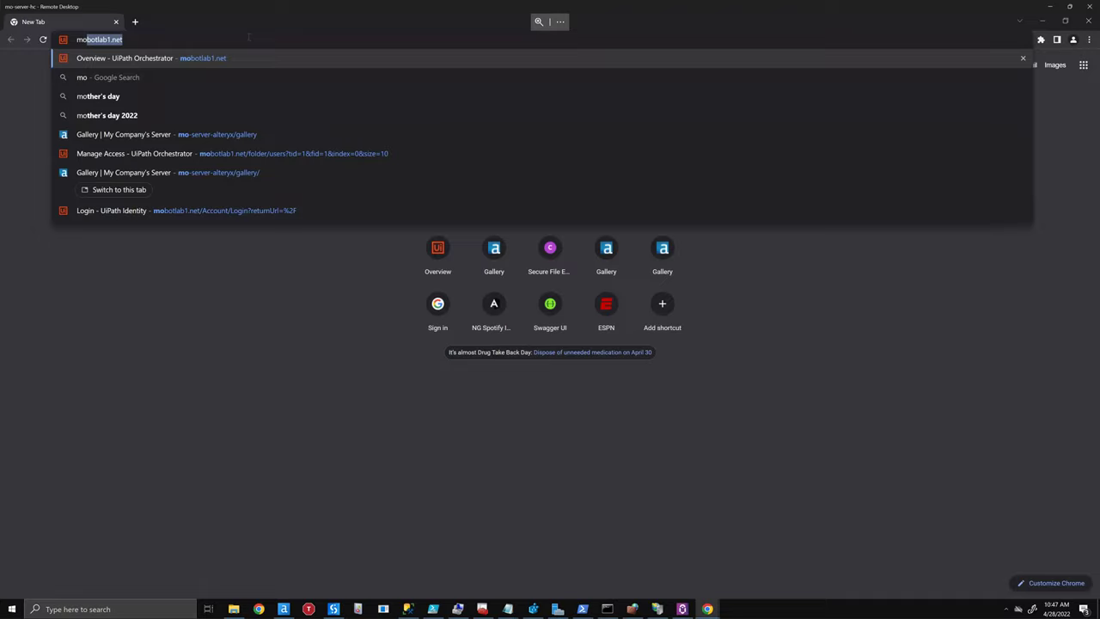
key(Return)
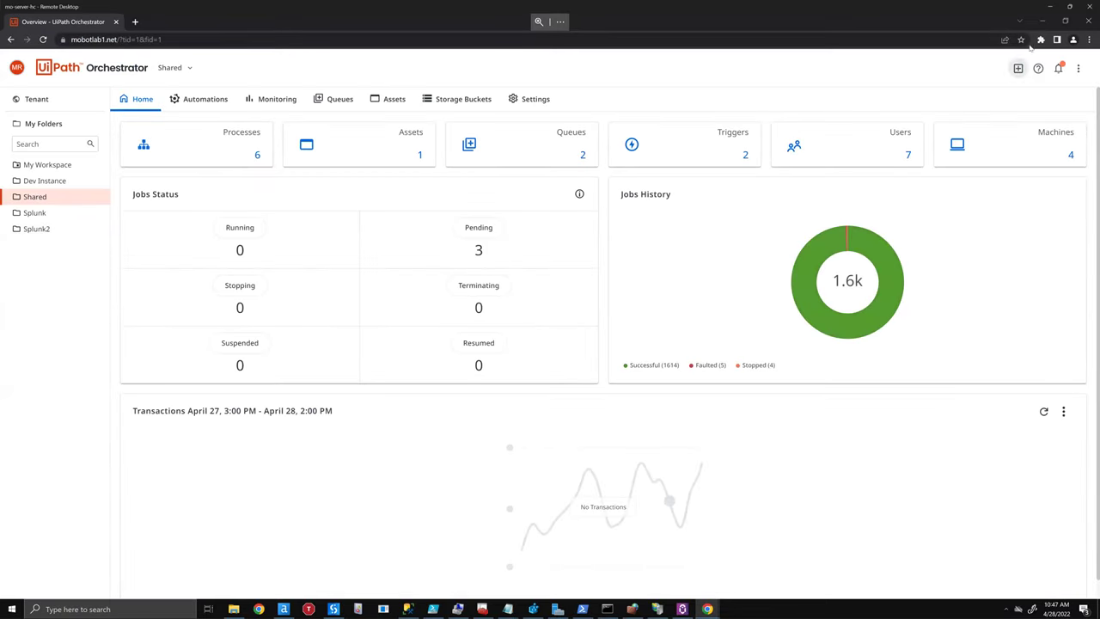
click(1042, 21)
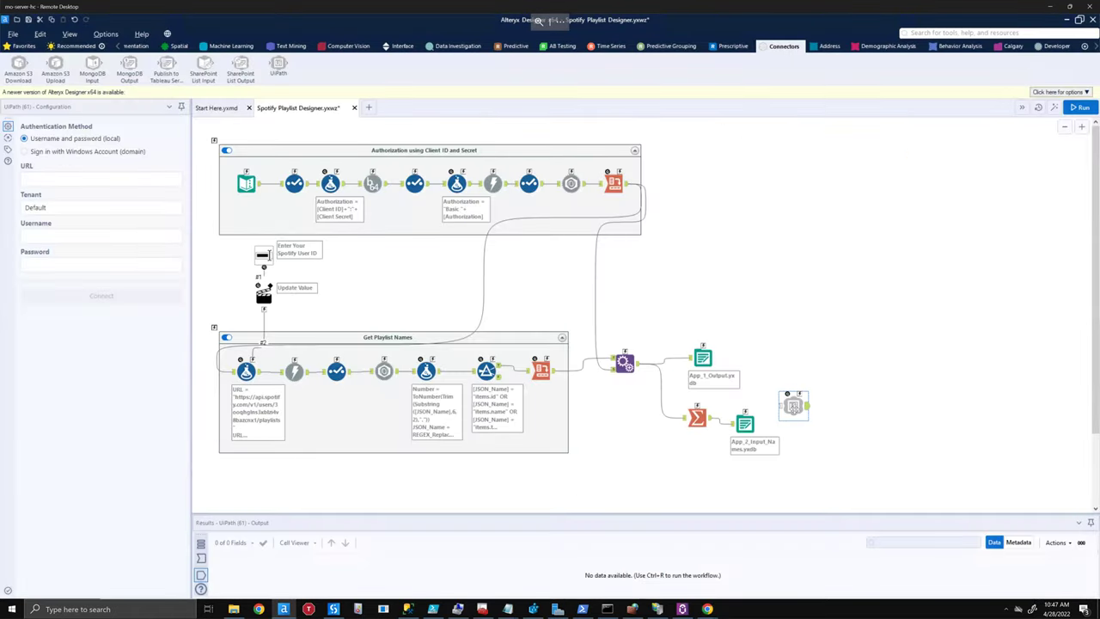
click(62, 180)
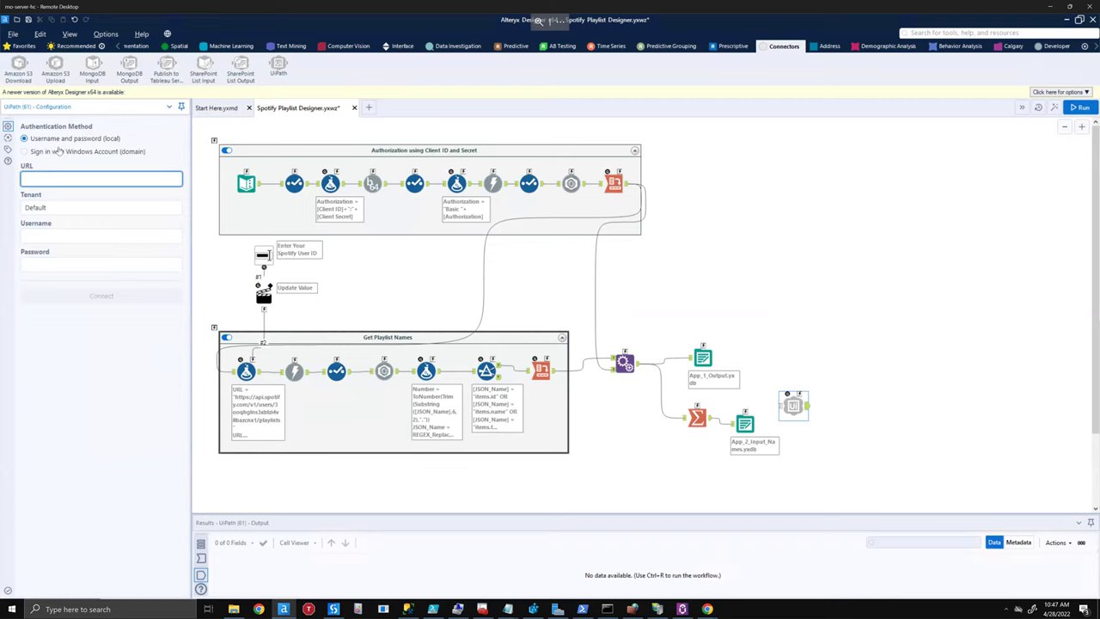
text(https://moba)
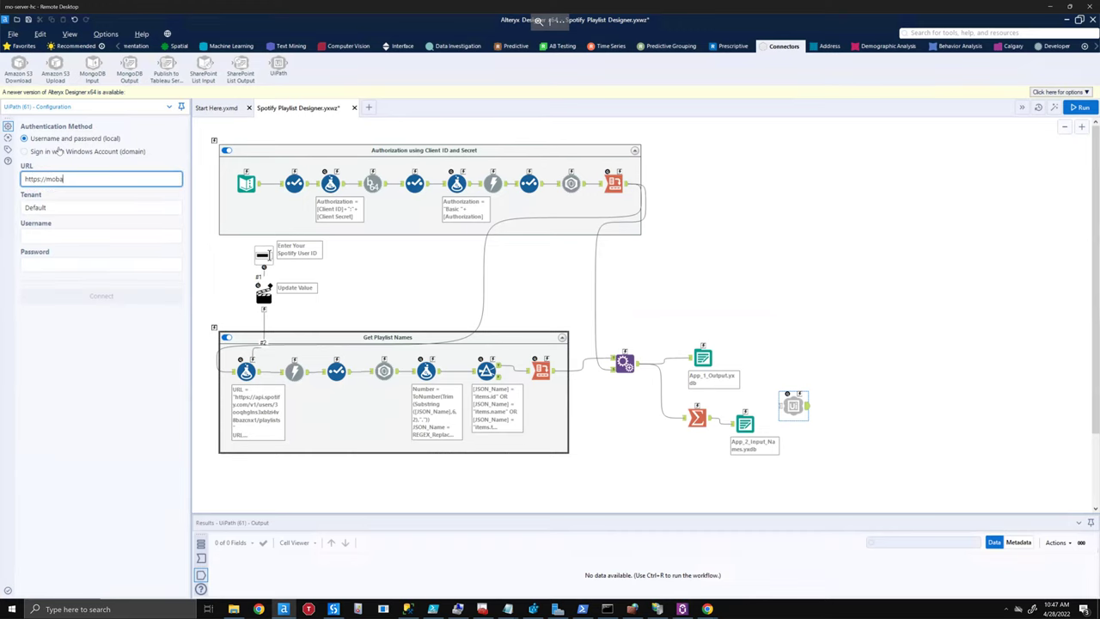
key(BackSpace)
text(otlab1.net)
click(54, 209)
click(50, 238)
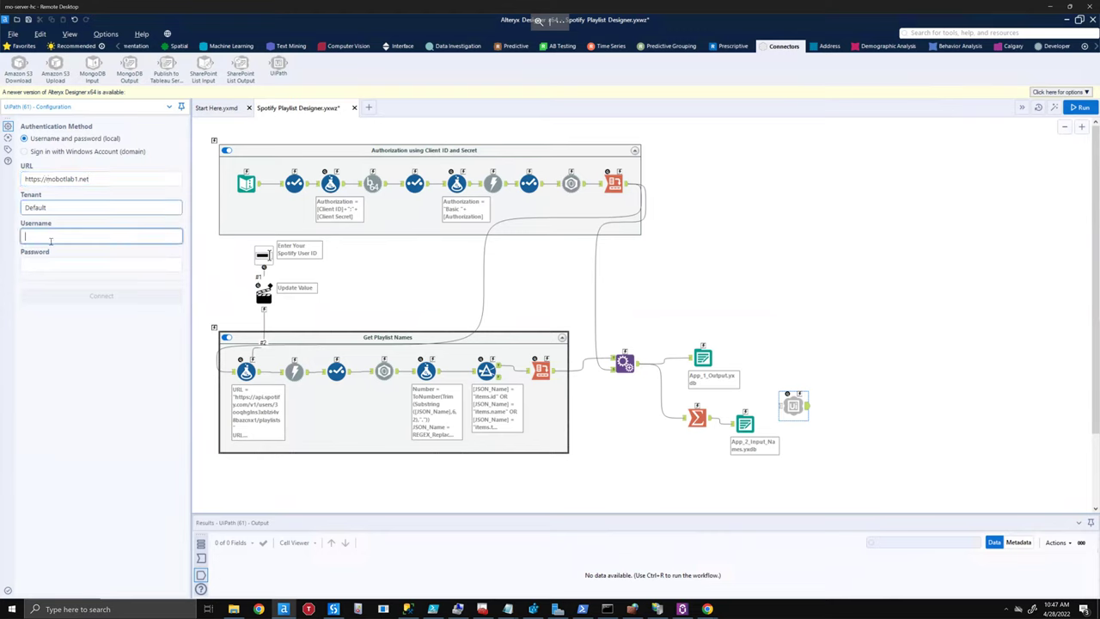
text(admin)
key(BackSpace)
key(BackSpace)
key(BackSpace)
text(mroy)
key(Tab)
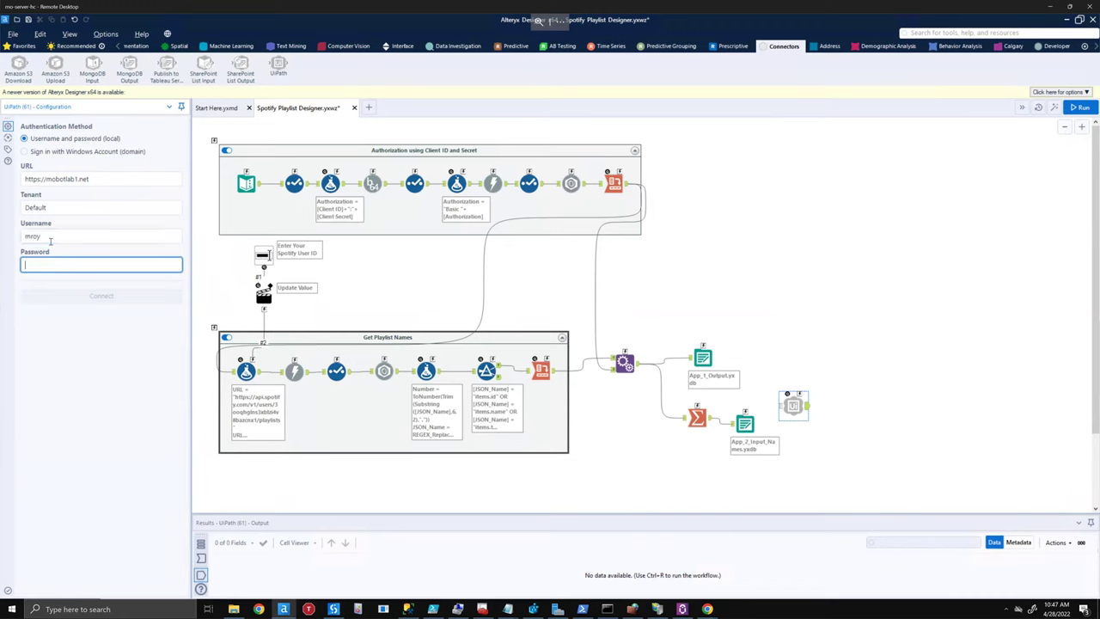
text(••••••)
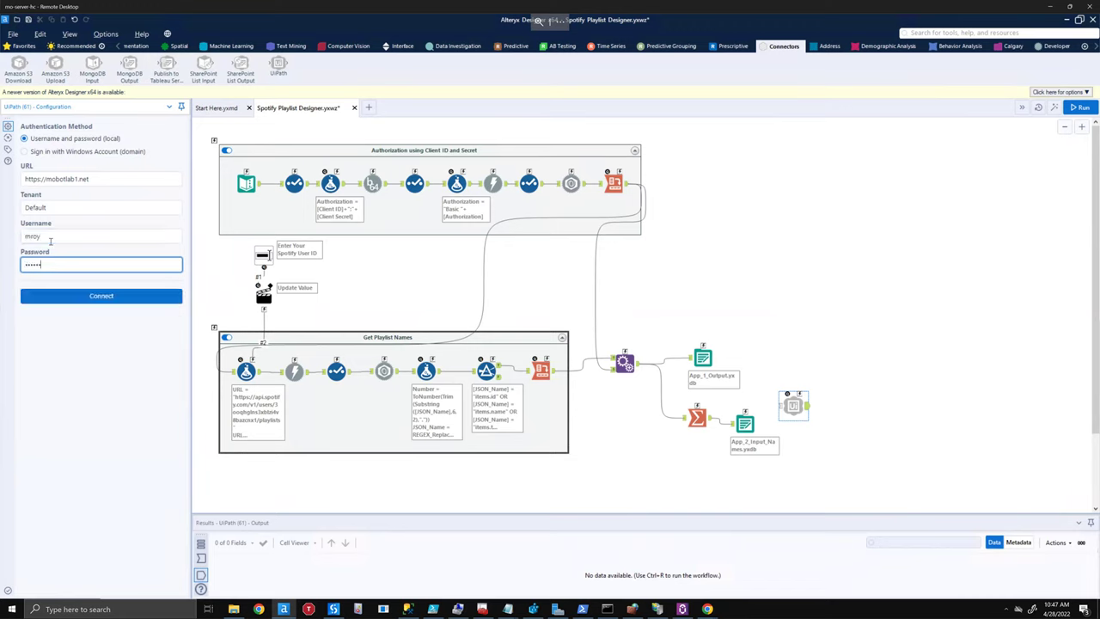
text(•••)
- Connect to UiPath Orchestrator, retyping the password and connecting again
click(71, 296)
key(ctrl+a)
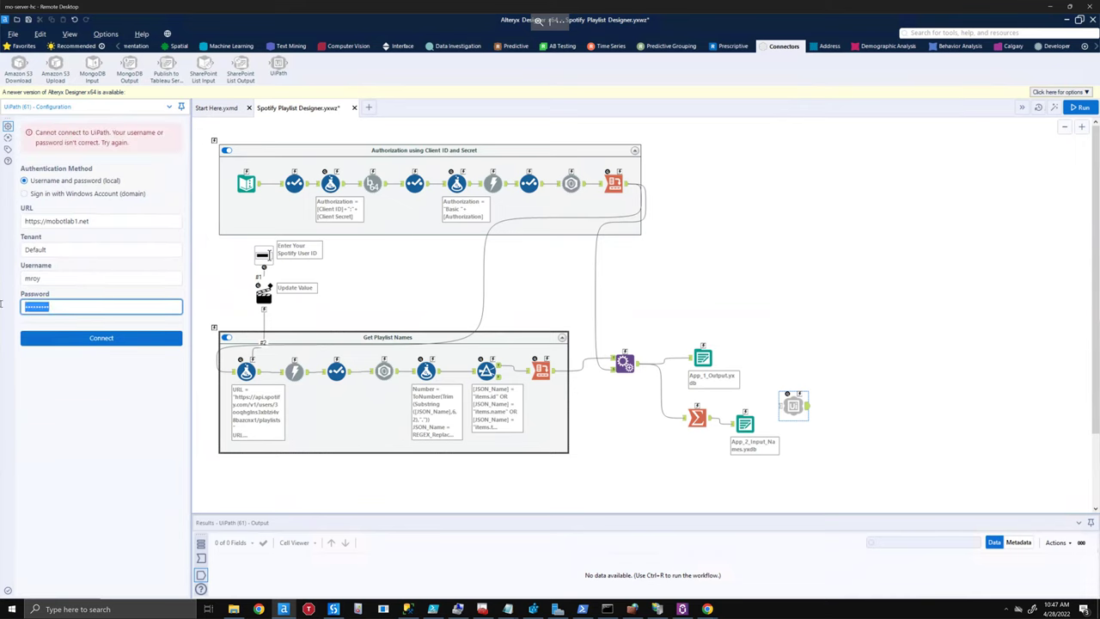
text(•)
click(103, 340)
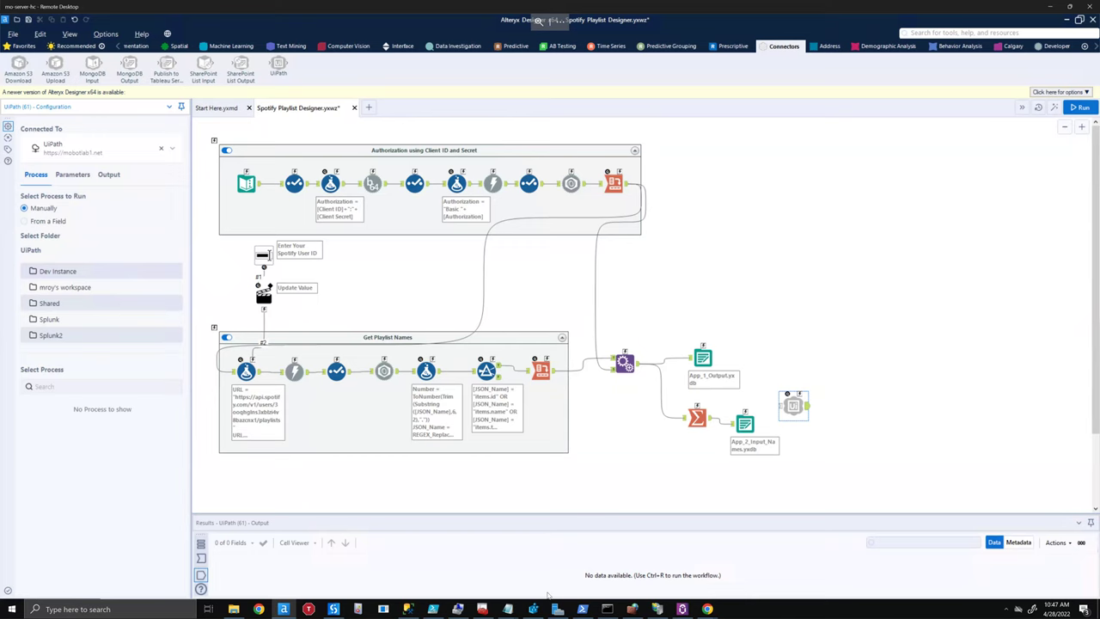
- Show the Automations > Processes list in the Orchestrator browser tab
mouse_move(707, 607)
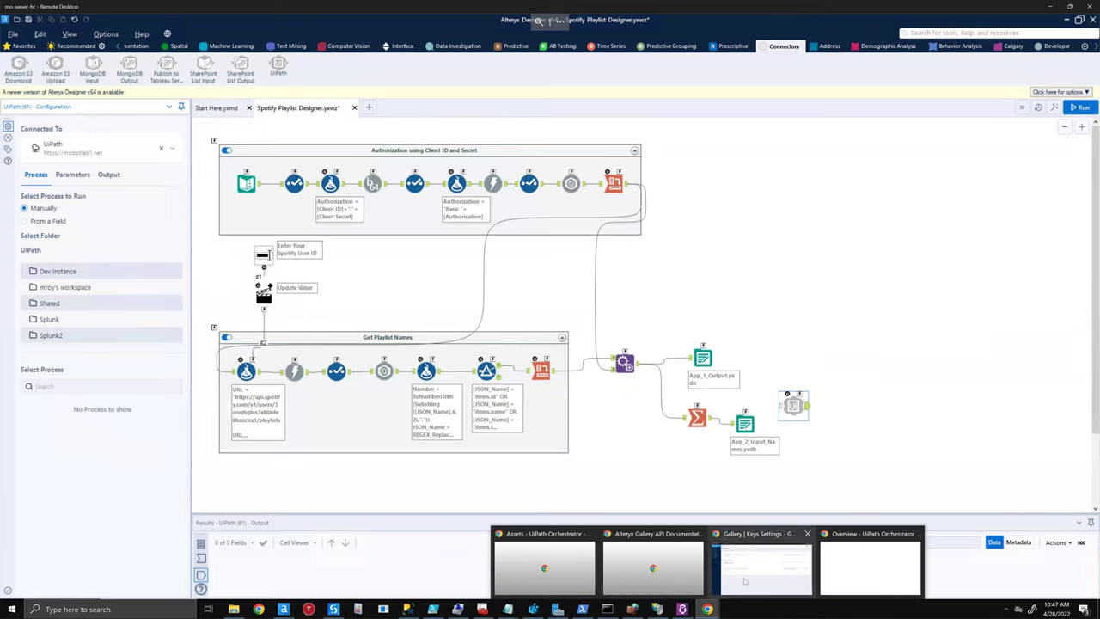
click(851, 563)
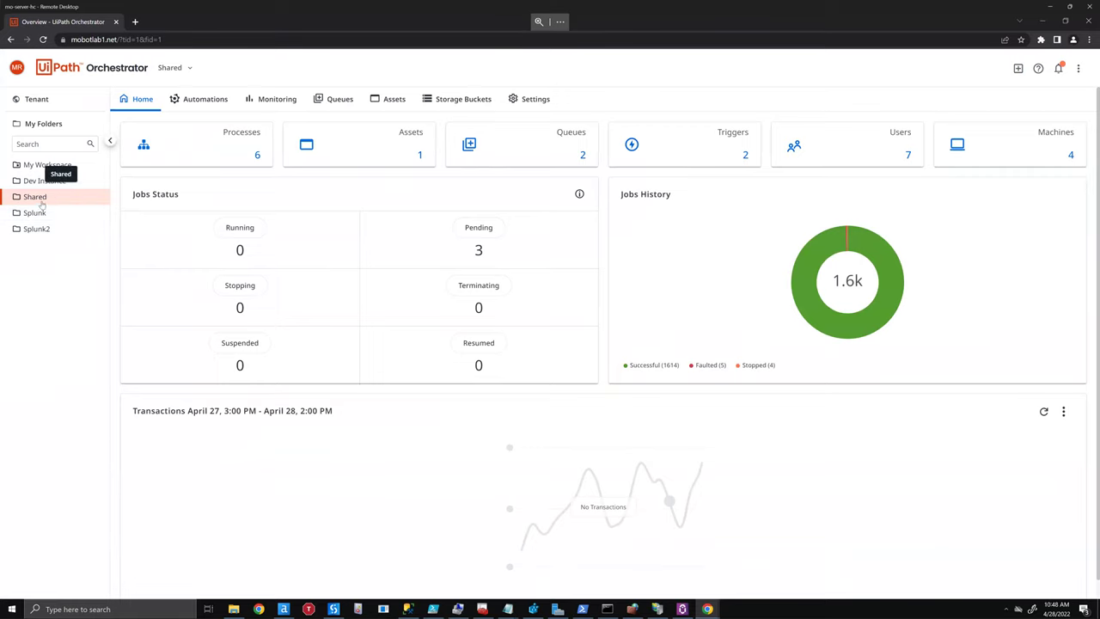
click(202, 99)
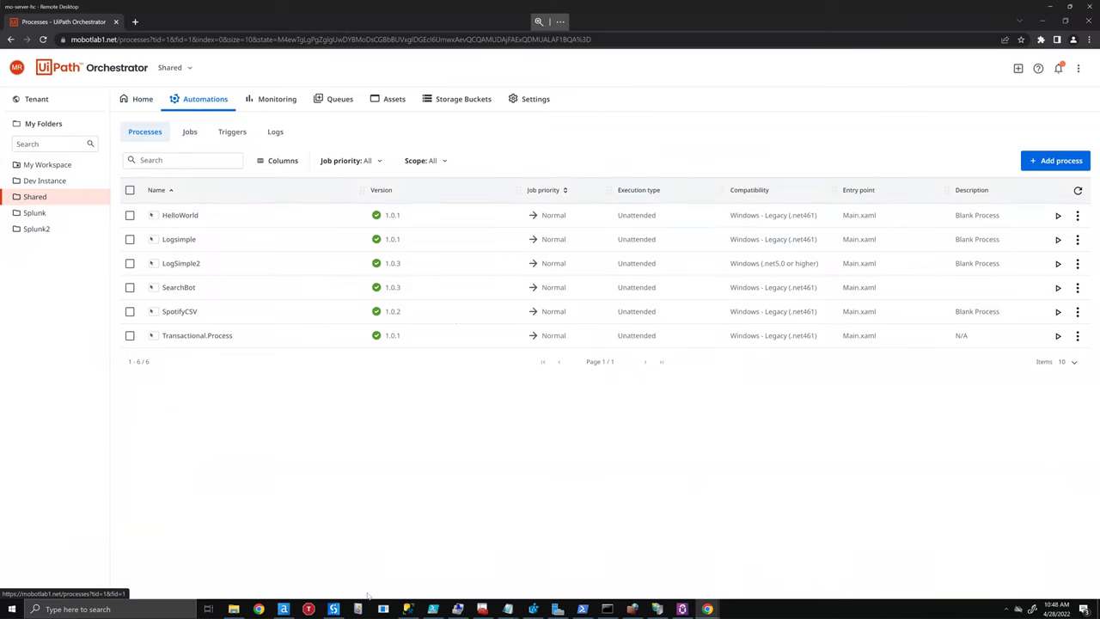
- In the Alteryx UiPath tool, select HelloWorld from the Shared folder, then bring up UiPath Studio
mouse_move(285, 610)
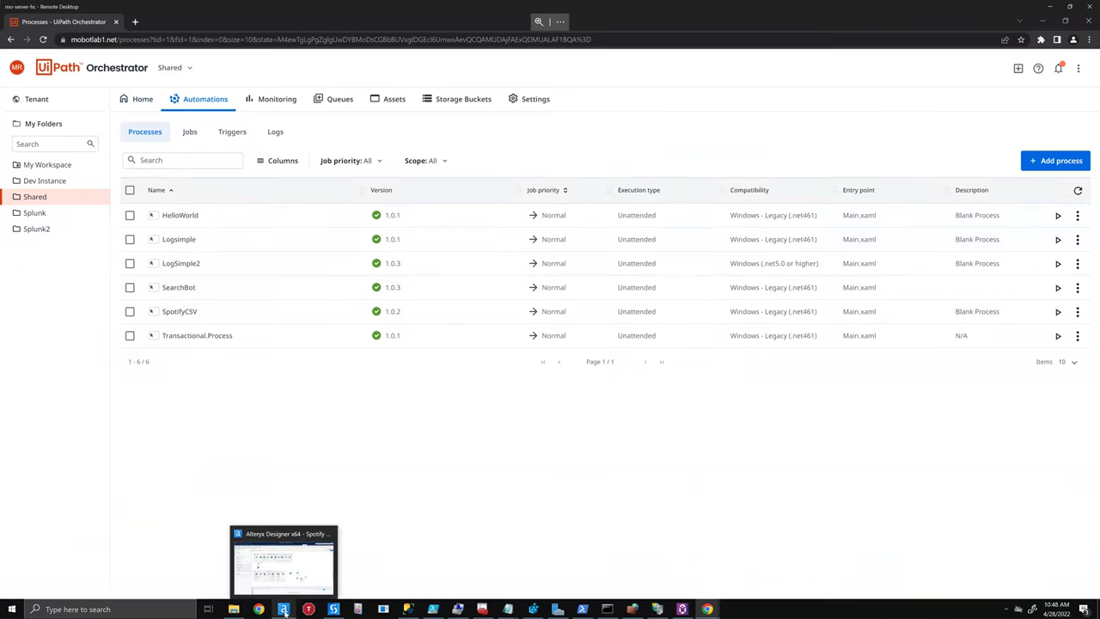
click(287, 560)
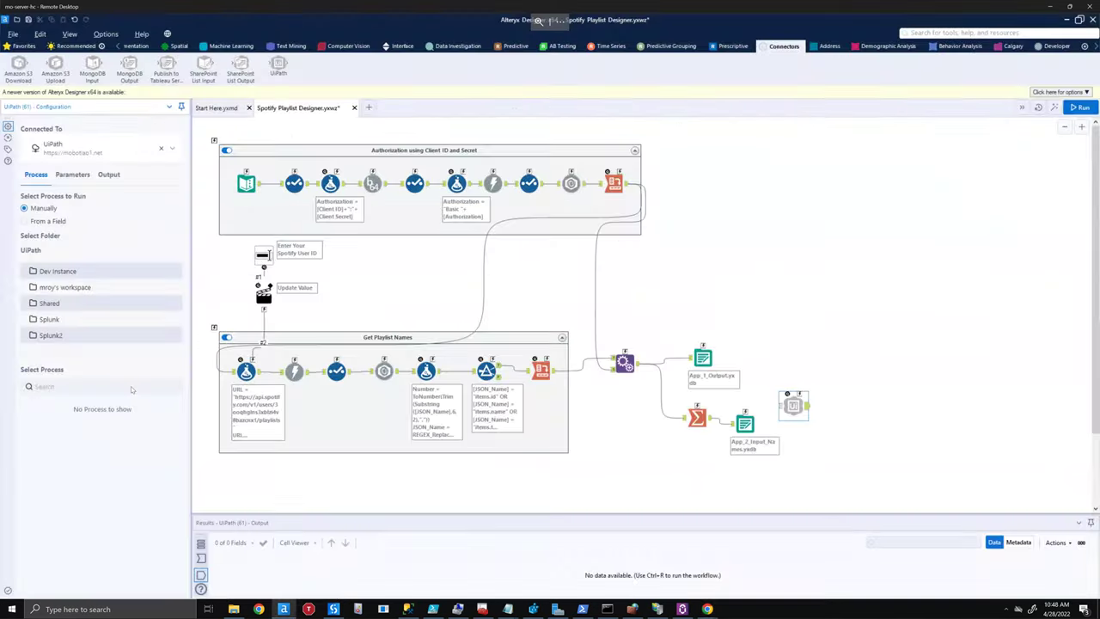
click(49, 303)
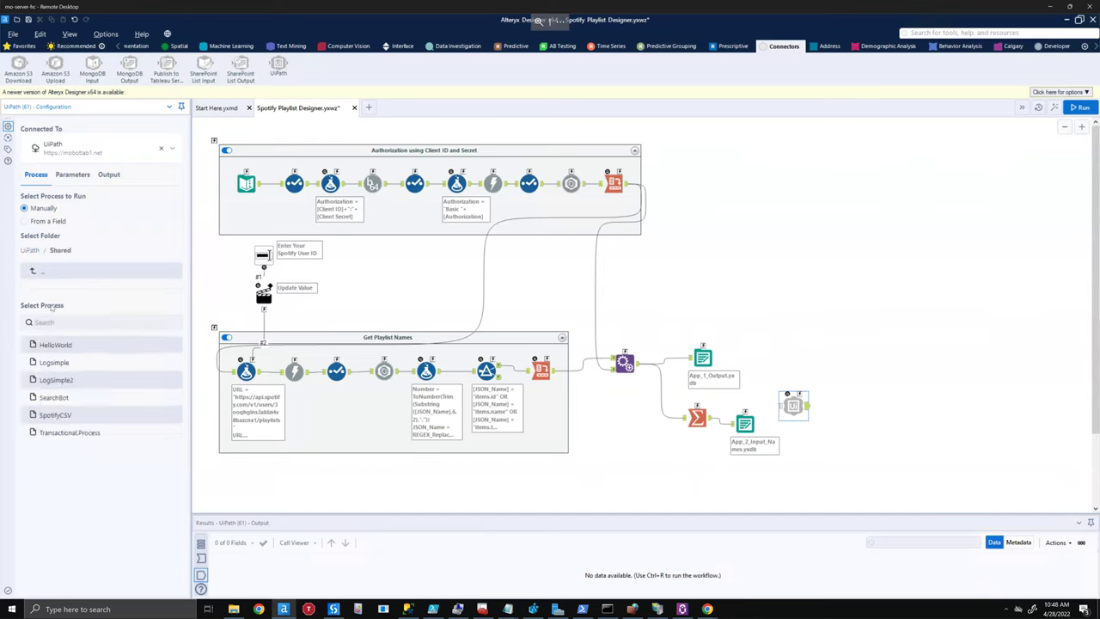
click(56, 345)
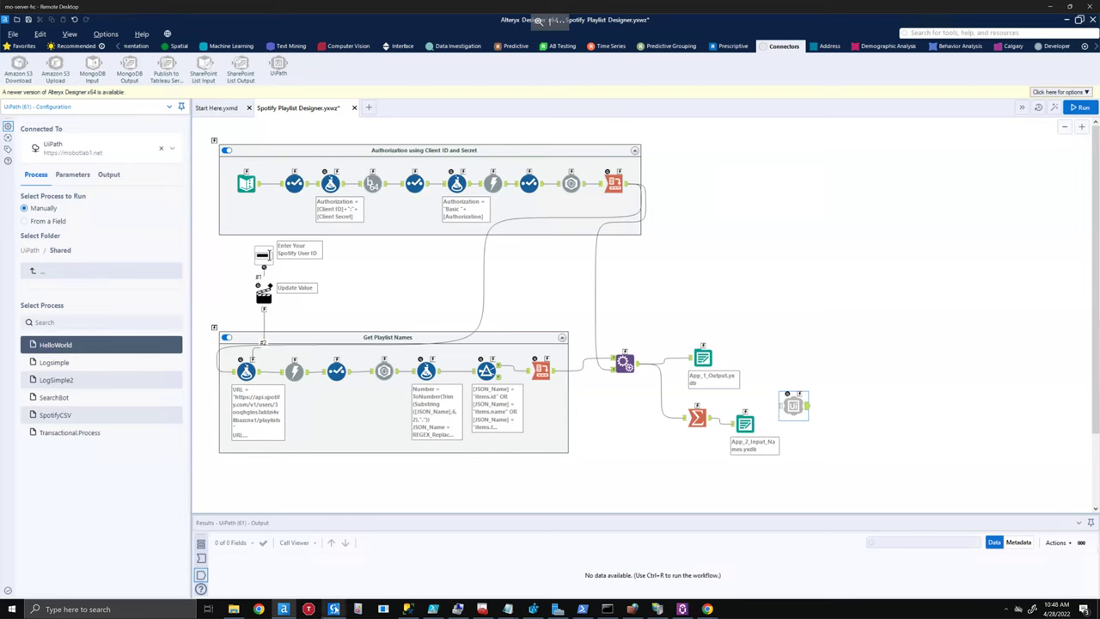
mouse_move(334, 609)
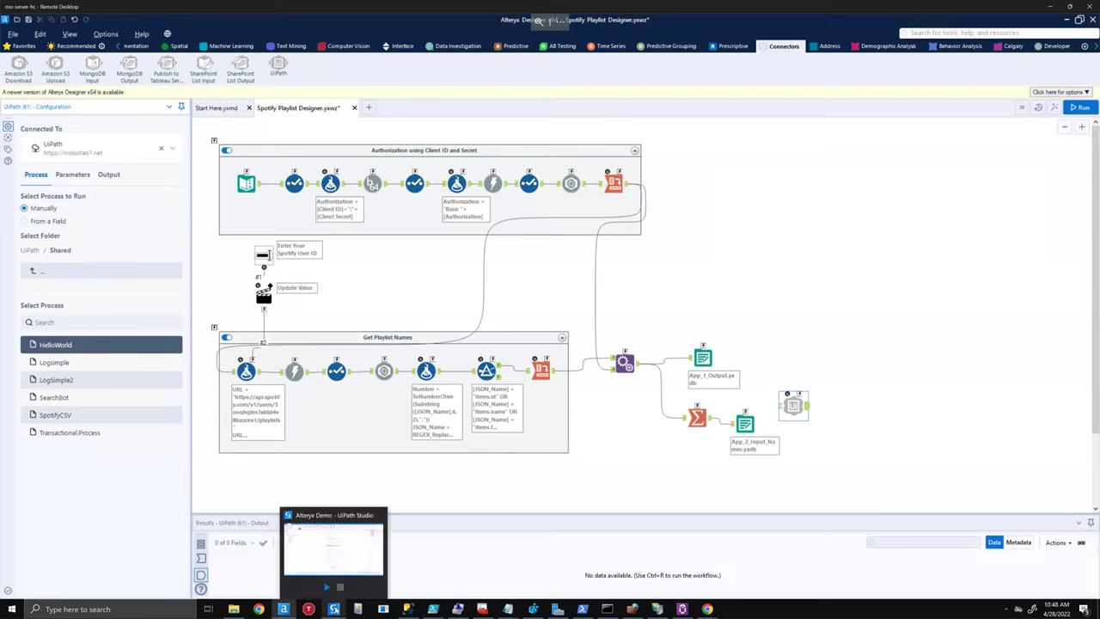
click(330, 542)
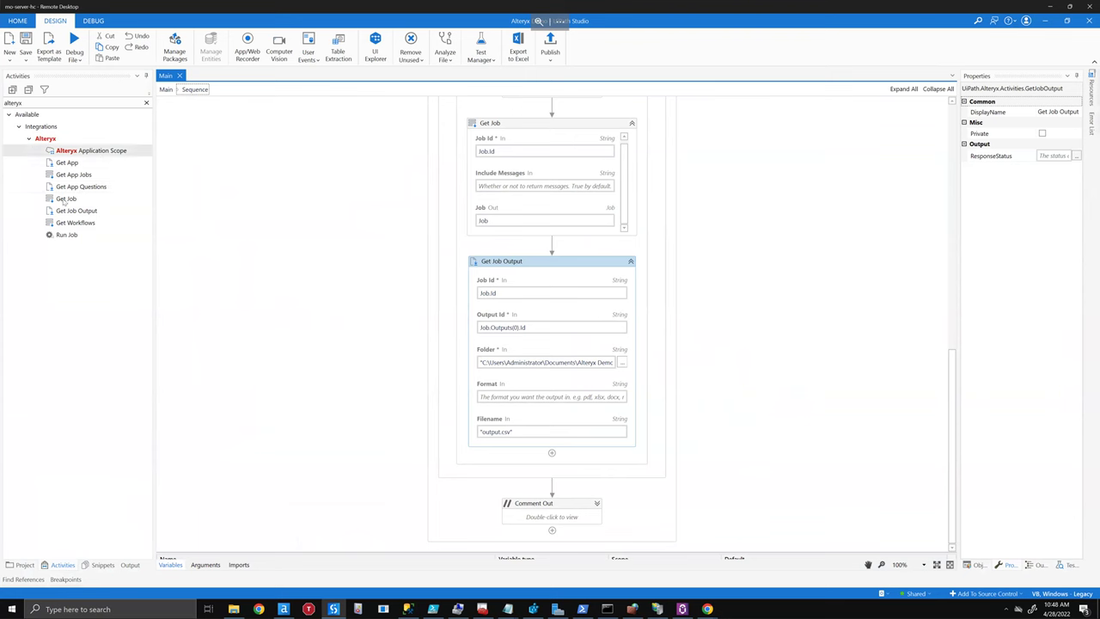
- Return to the Alteryx workflow, select then deselect the Get Playlist Names container, and dismiss the Start menu
mouse_move(283, 608)
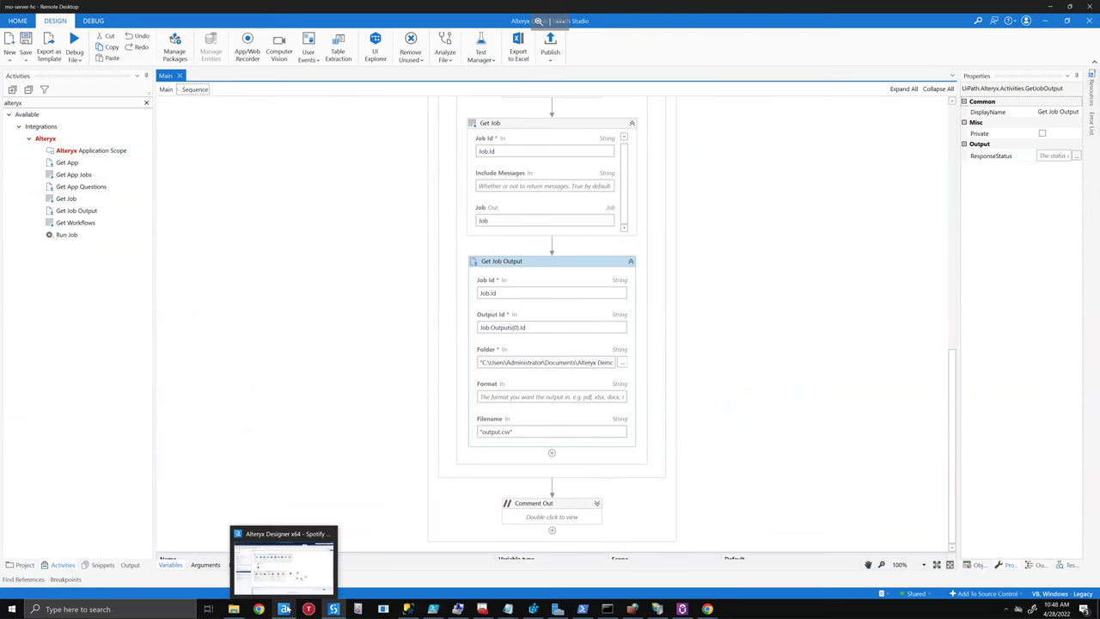
click(290, 568)
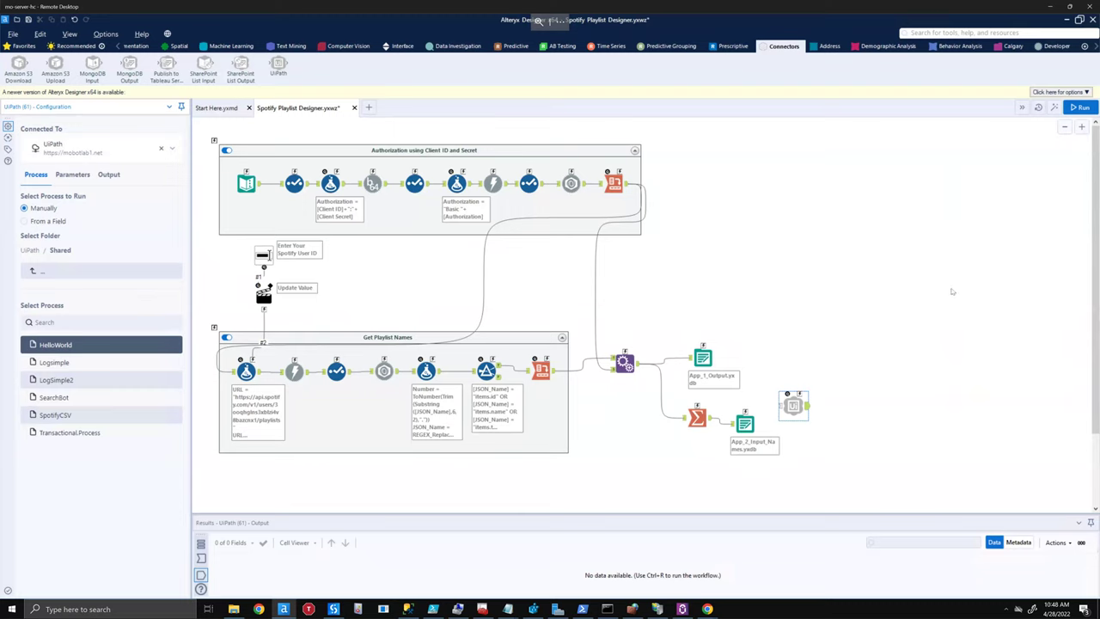
click(400, 359)
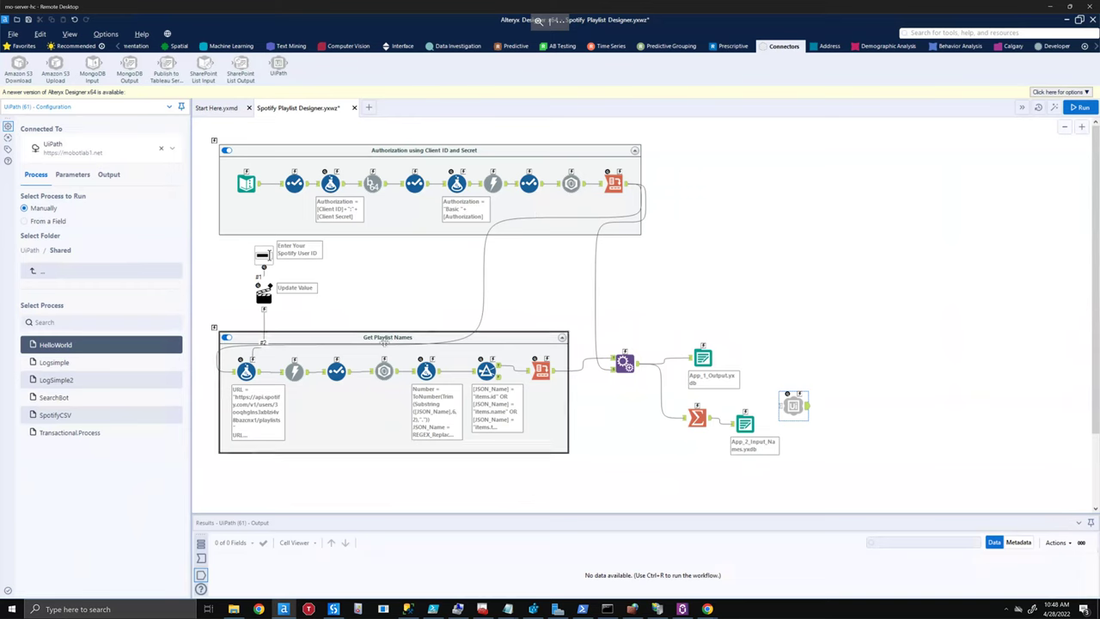
click(633, 409)
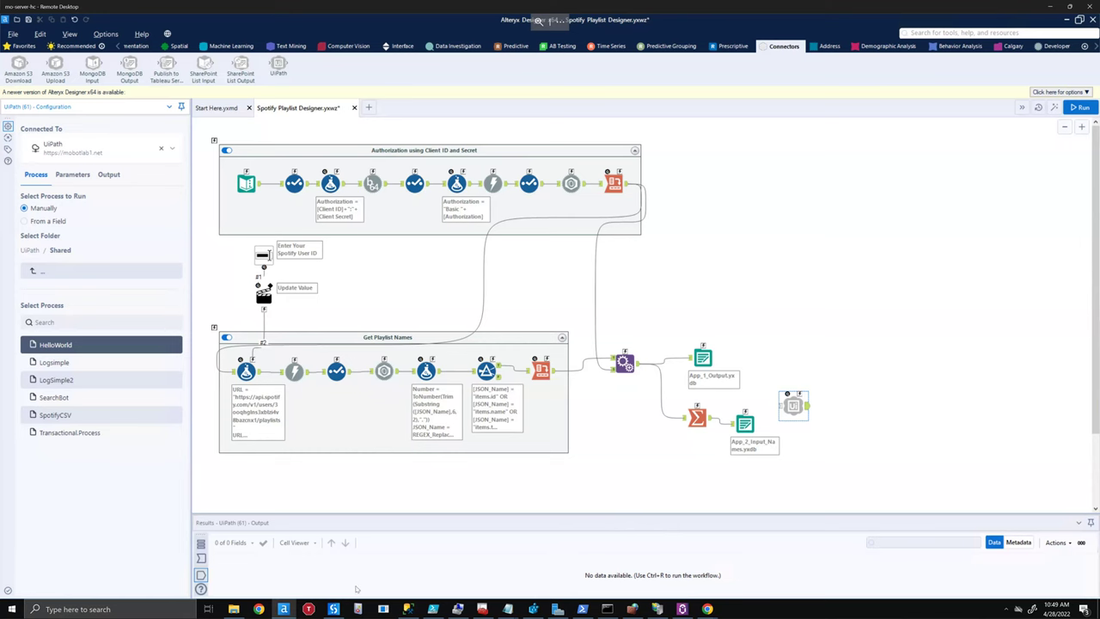
key(super)
mouse_move(368, 607)
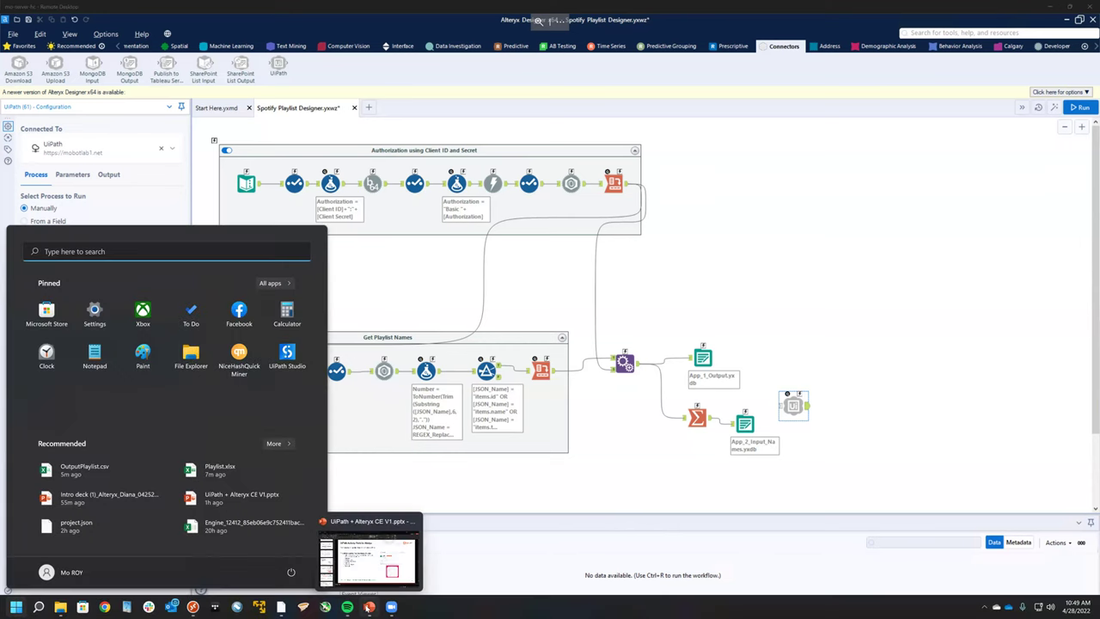
key(Escape)
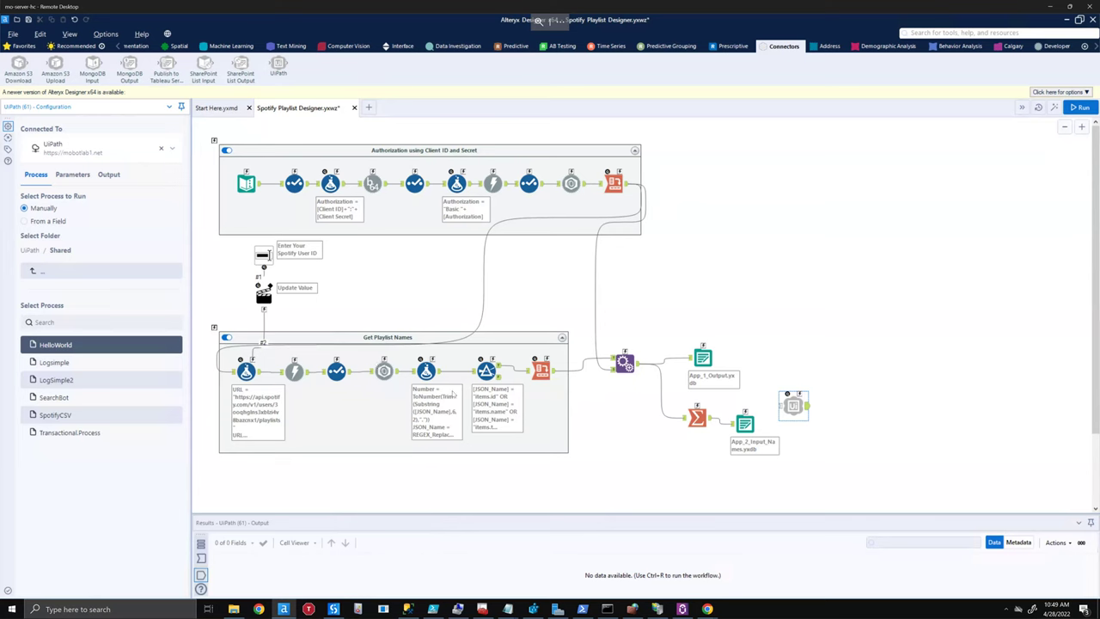
- Start the UiPath + Alteryx slide show from slide 15 and advance to 'APA in Action | Private University'
click(1055, 6)
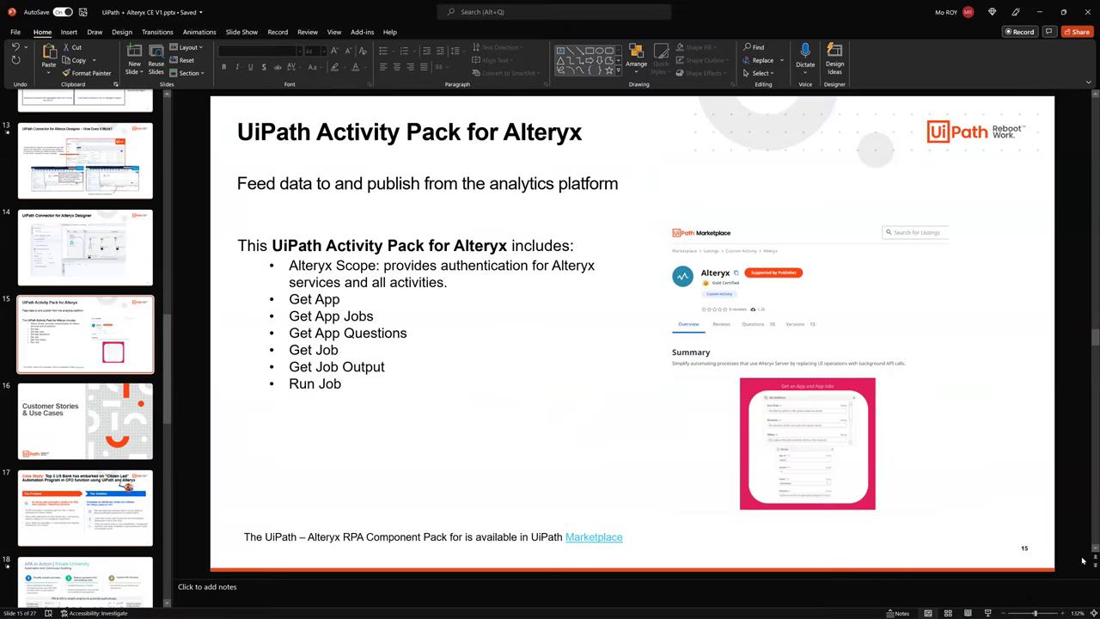
click(987, 613)
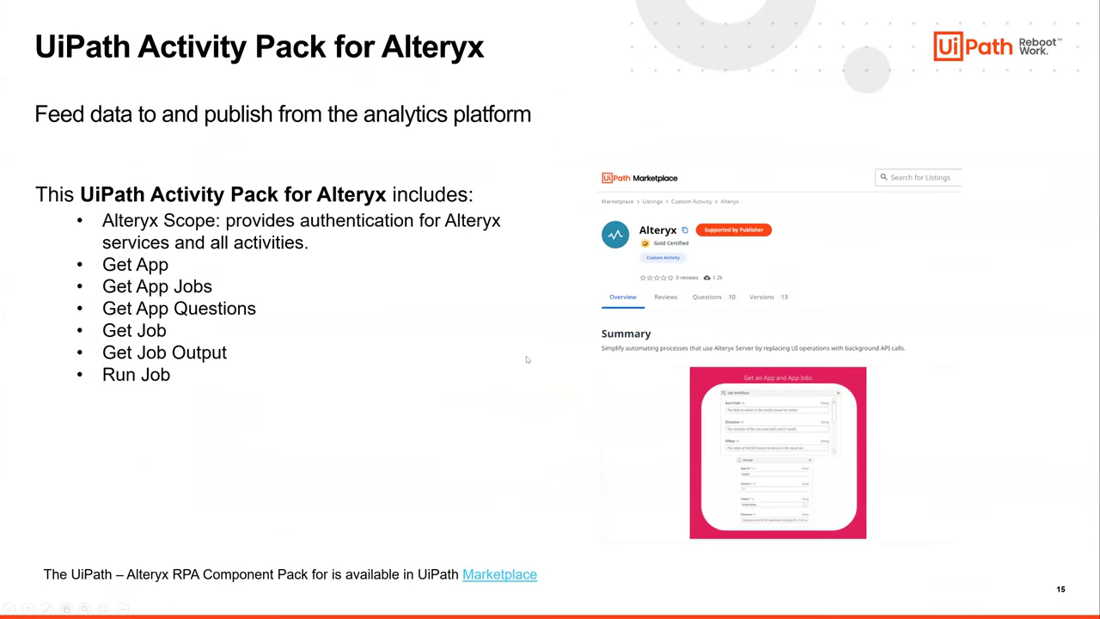
key(Right)
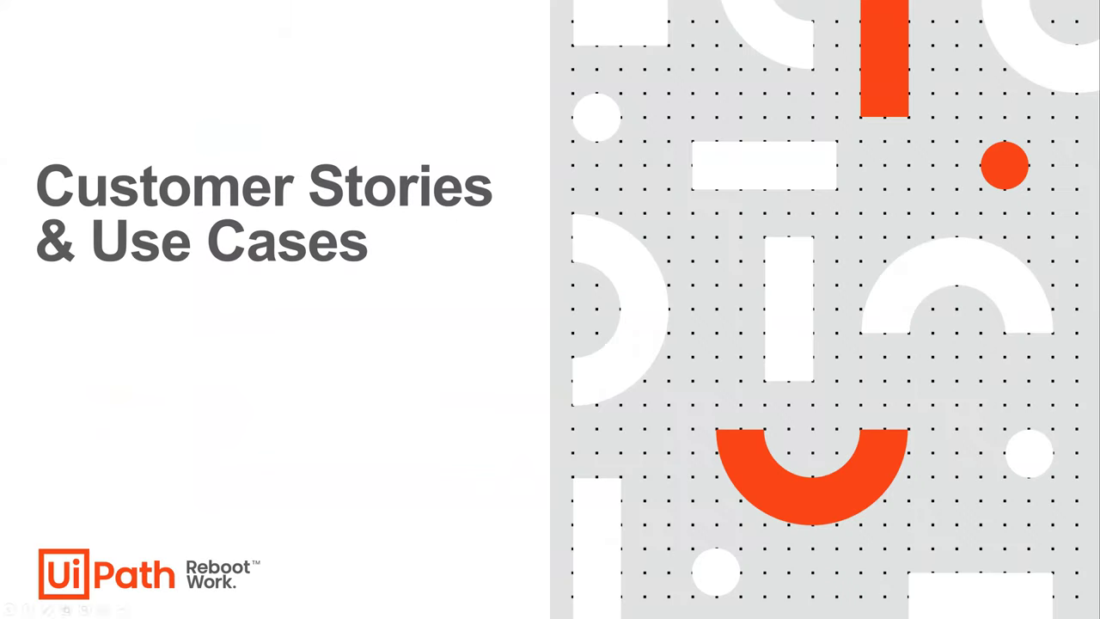
key(Right)
key(Right)
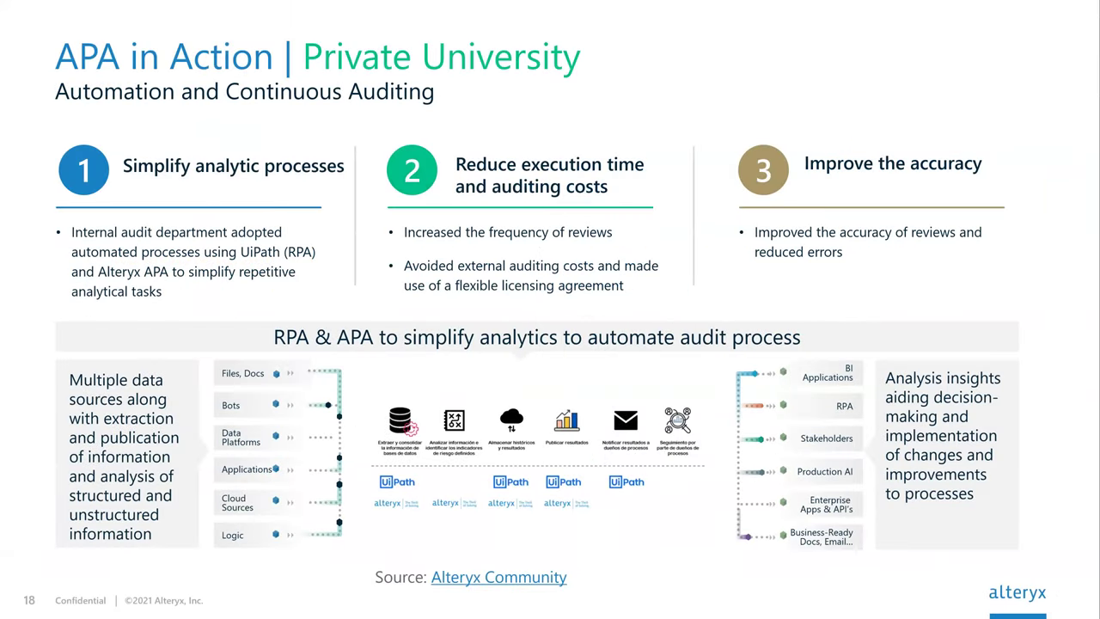
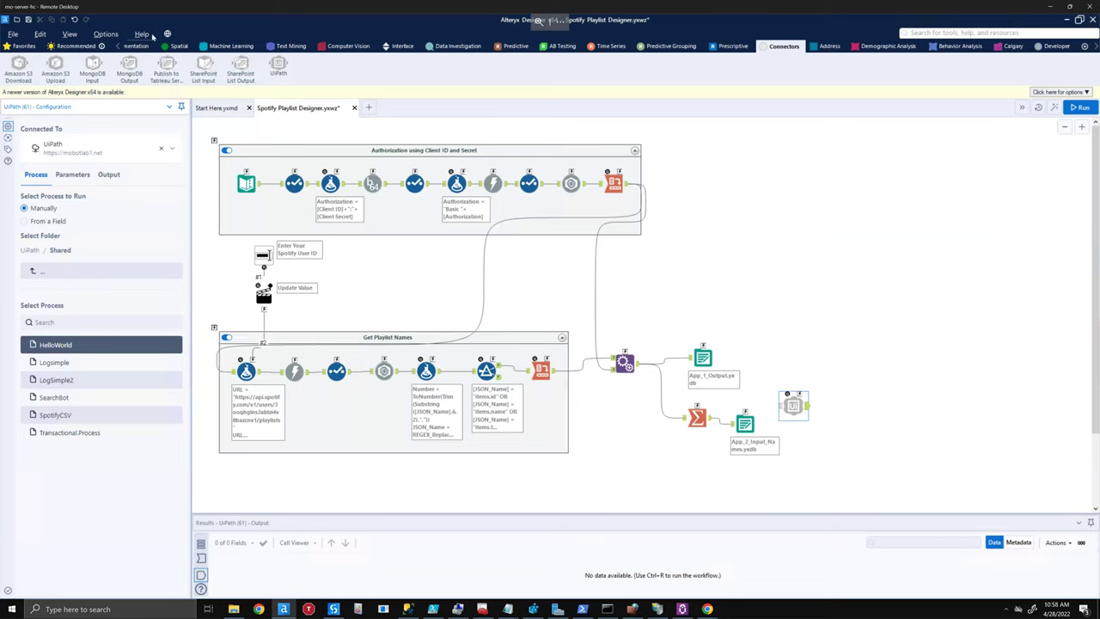
- Open the Public Sector Starter Kit sample 'Forecast the crime rate with time series analysis'
click(106, 33)
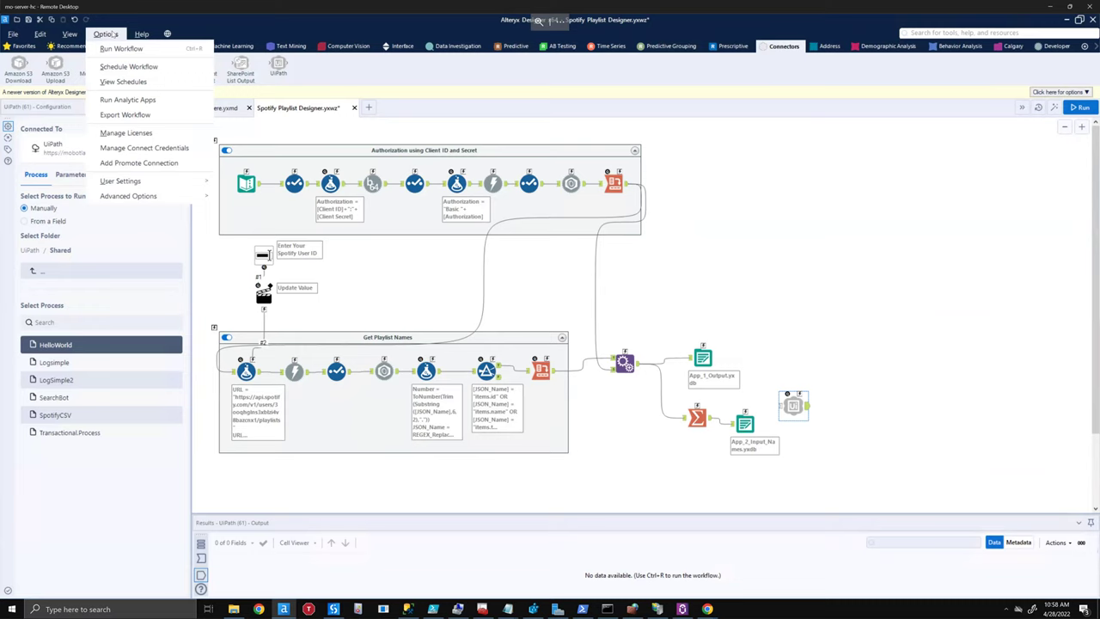
mouse_move(137, 34)
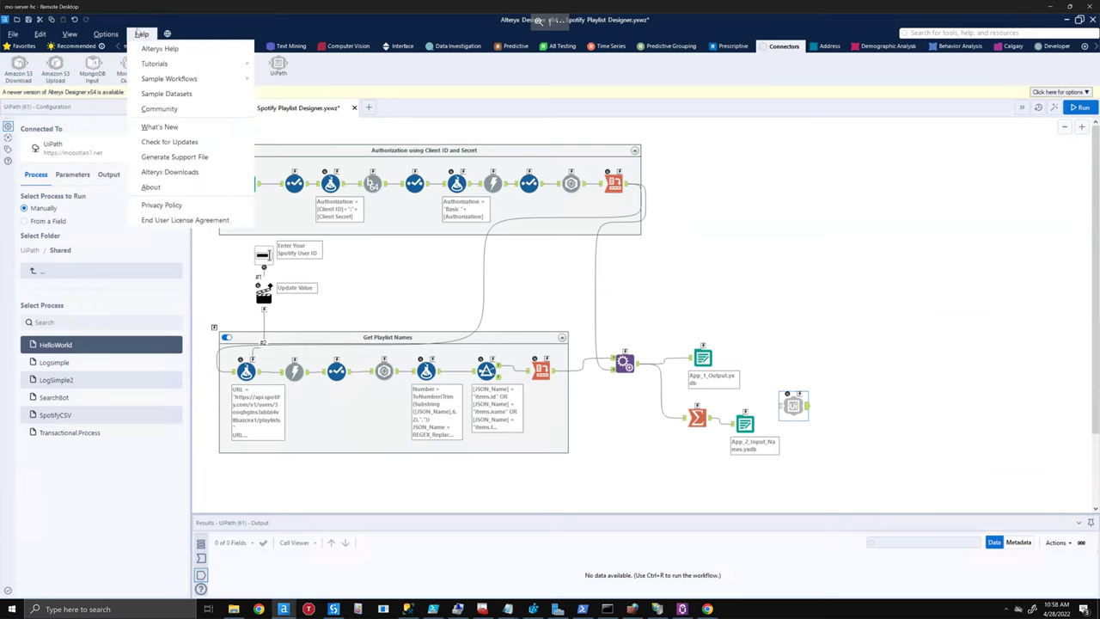
mouse_move(183, 79)
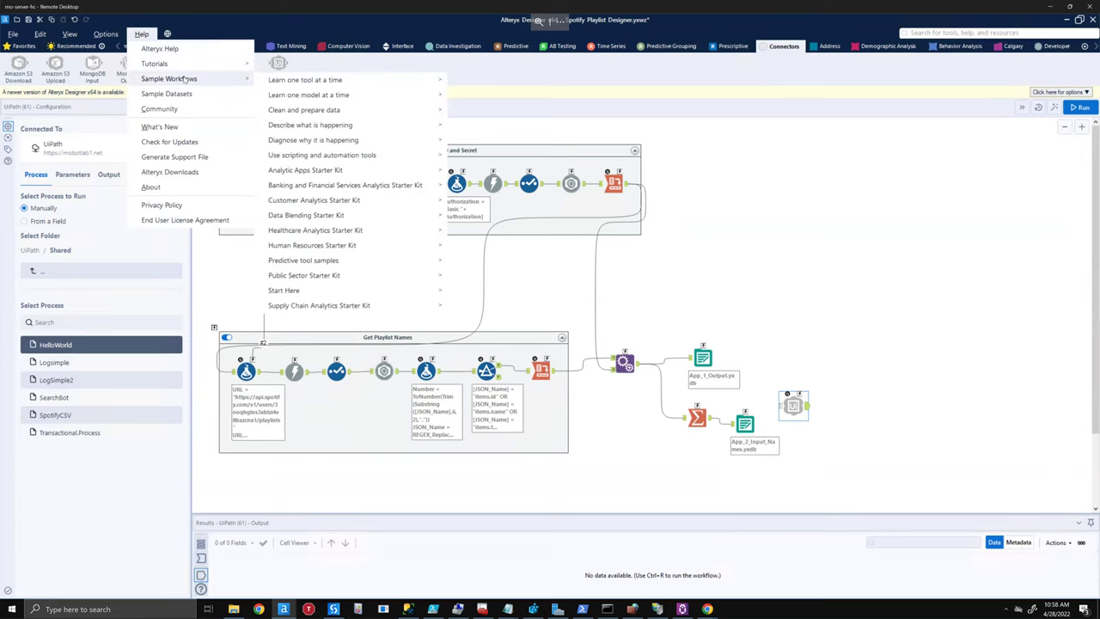
mouse_move(332, 125)
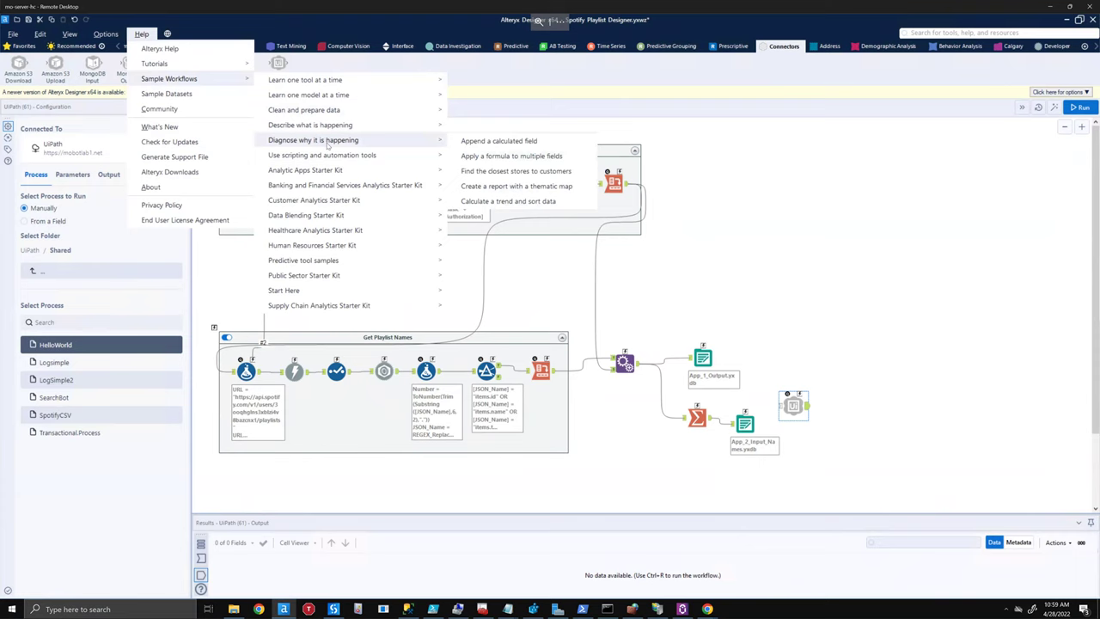
mouse_move(321, 185)
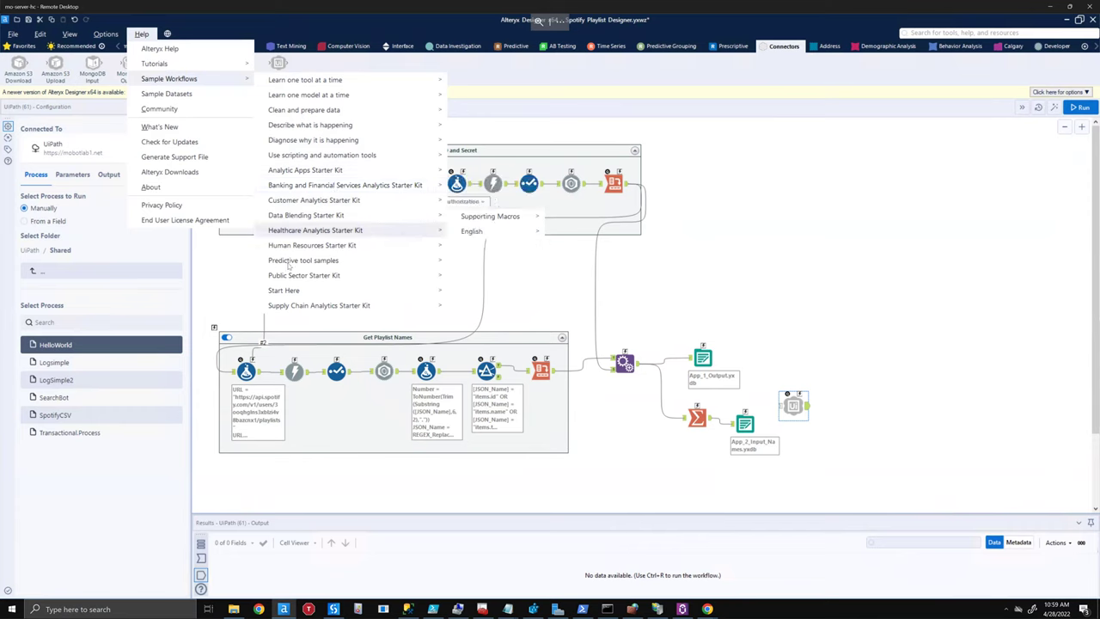
mouse_move(305, 277)
mouse_move(499, 286)
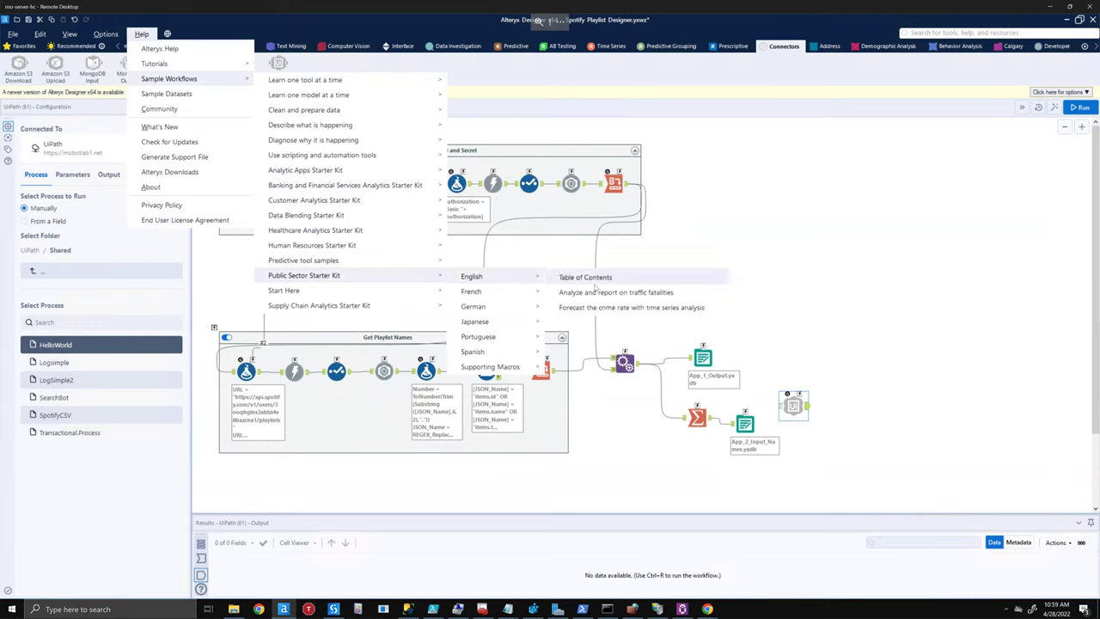
click(604, 308)
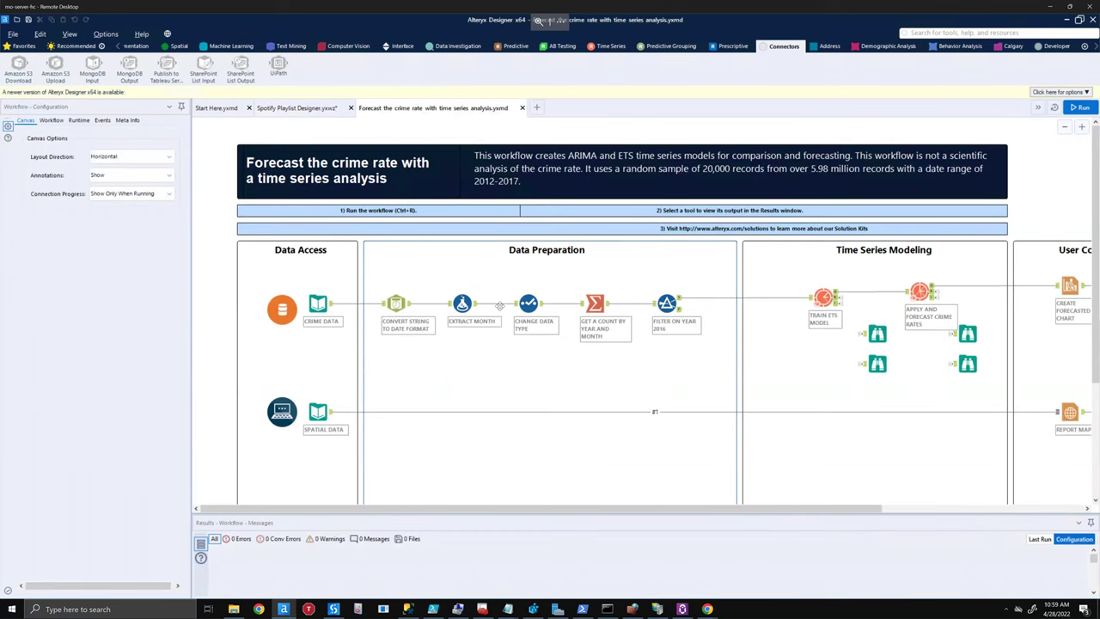
scroll(563, 306, down, 1)
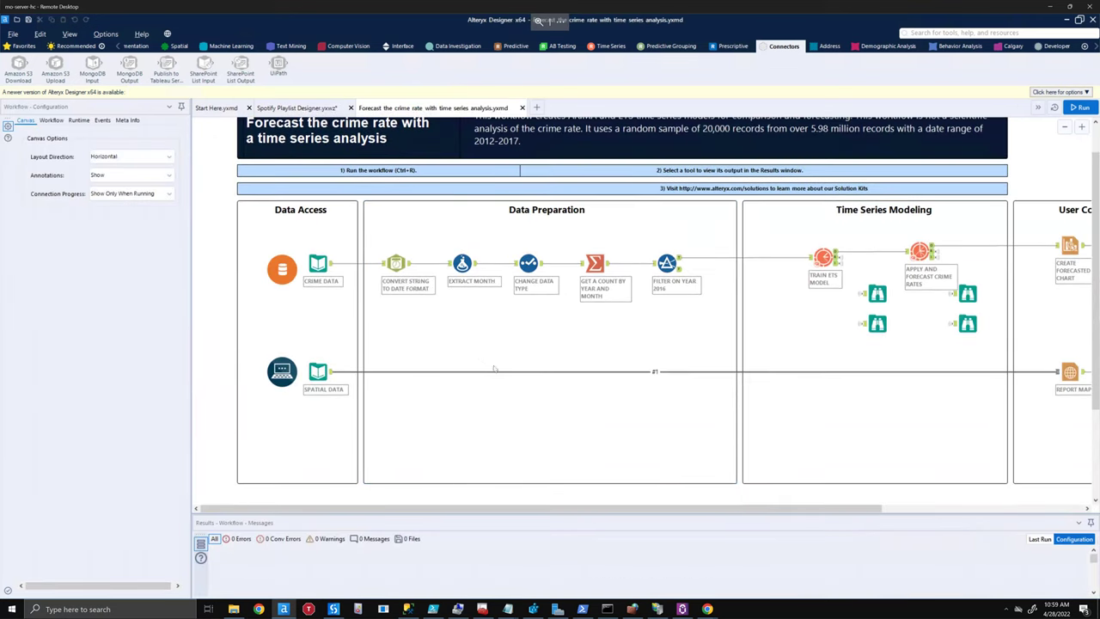
drag(446, 507, 361, 500)
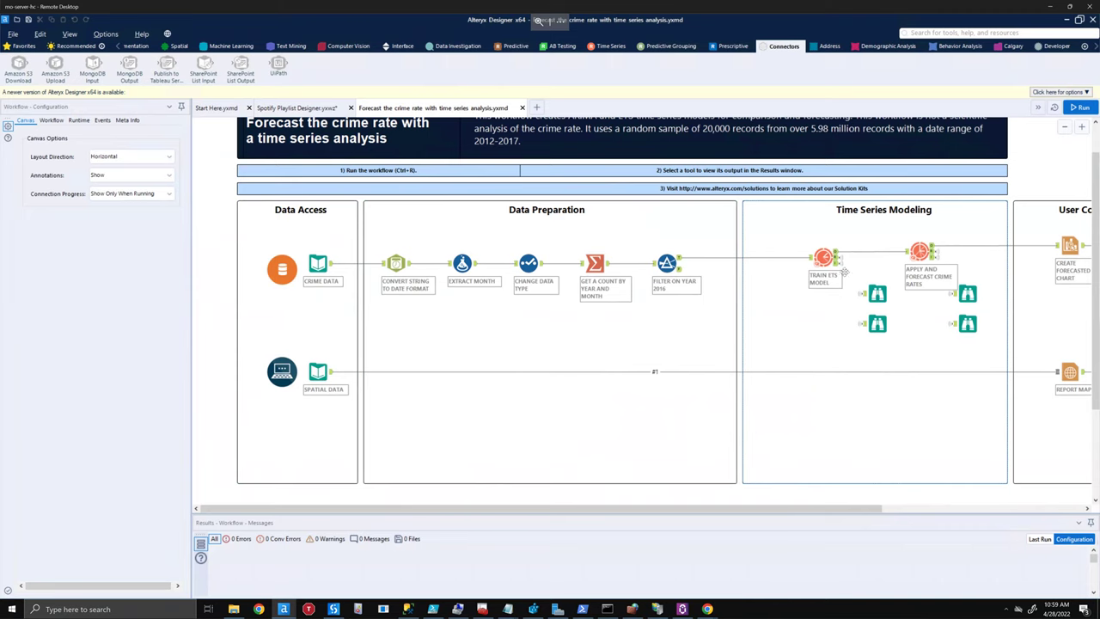
drag(846, 510, 1074, 510)
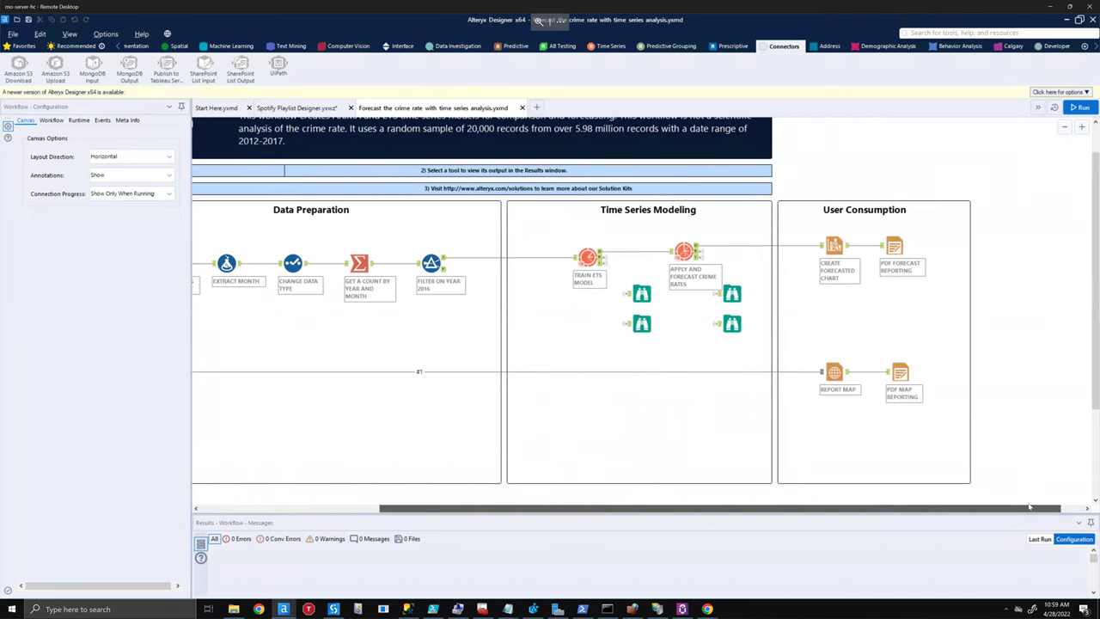
- Open Main.xaml from Documents > UiPath > TriggerProcessCentric in UiPath Studio
click(232, 609)
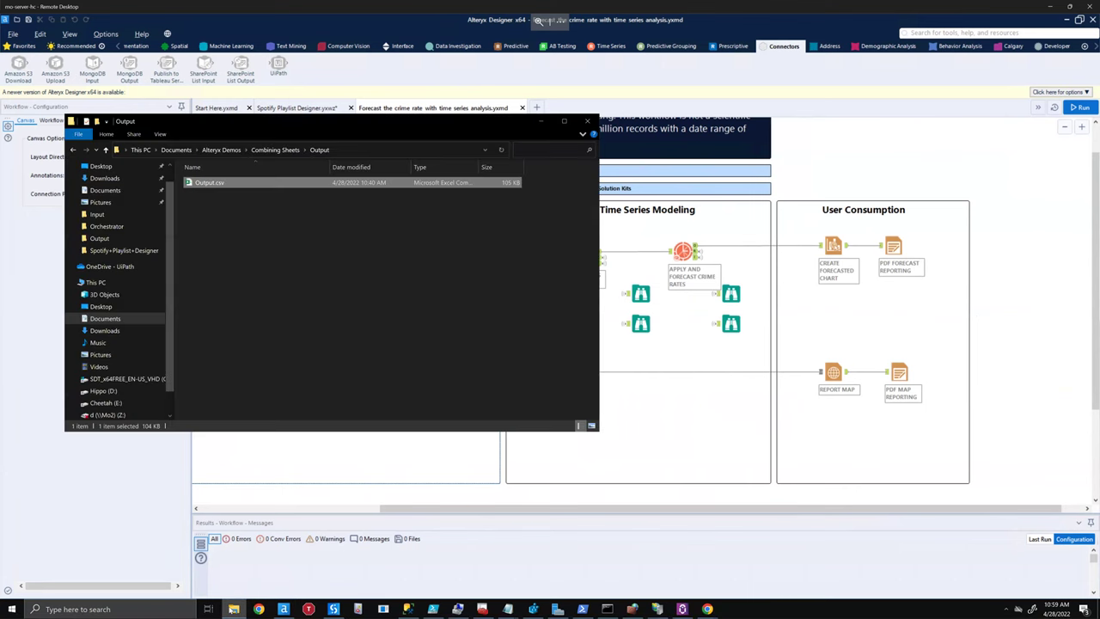
click(103, 189)
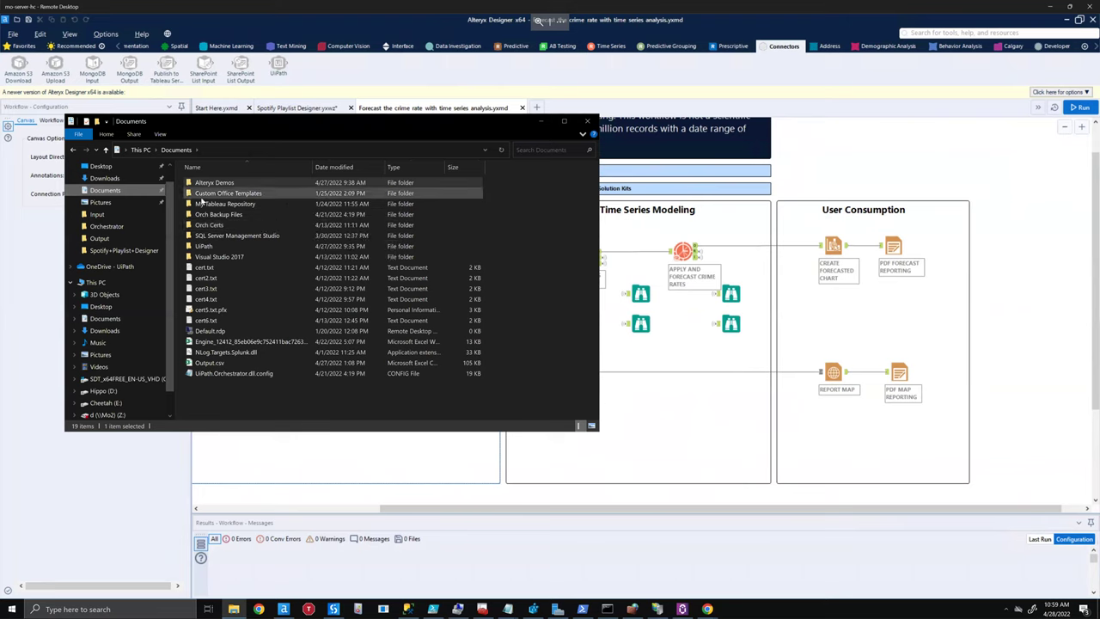
double_click(211, 247)
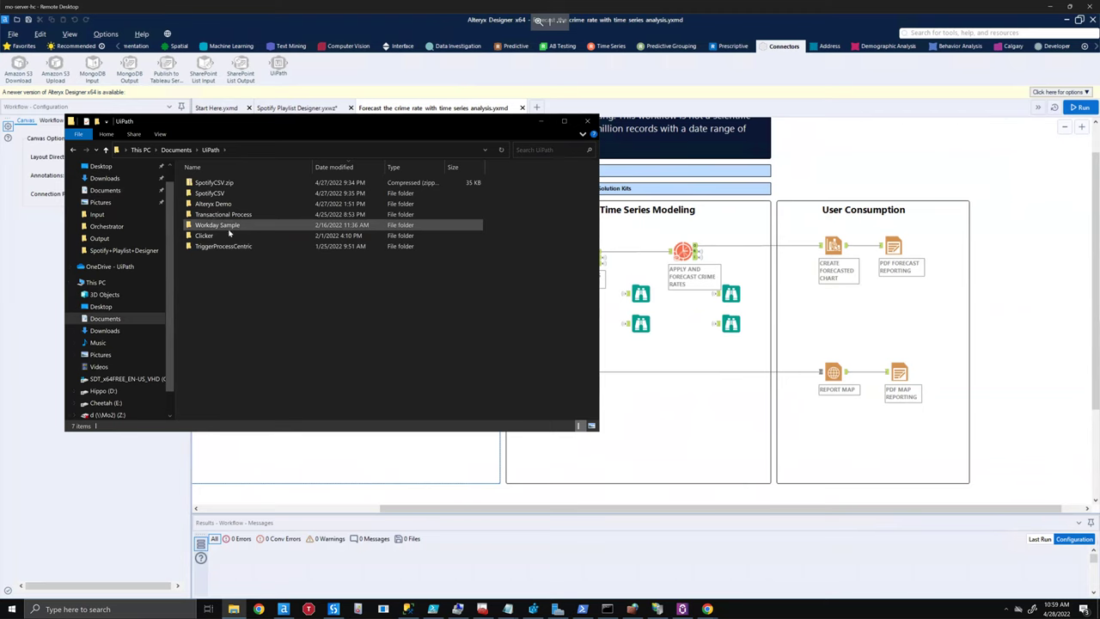
double_click(232, 249)
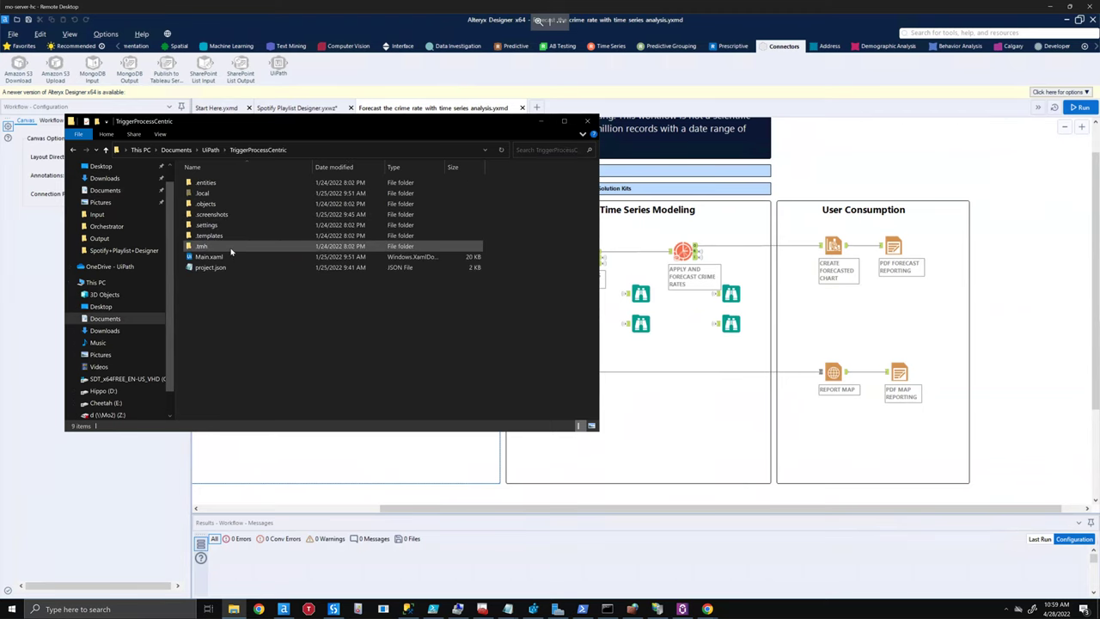
click(215, 256)
double_click(215, 257)
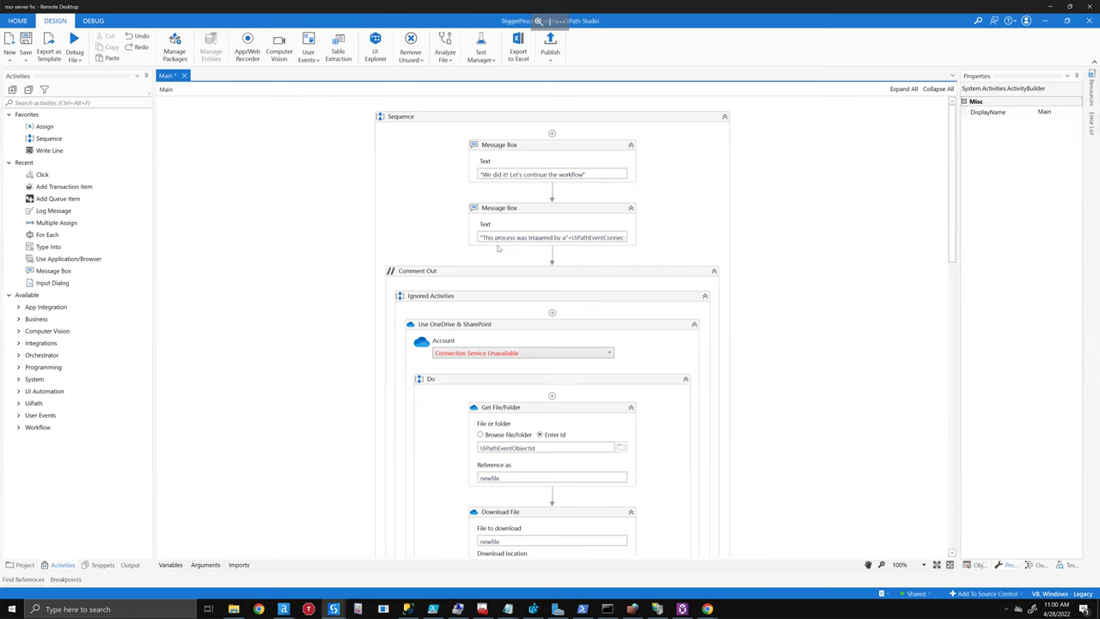
- Review the Main sequence's message boxes and commented-out OneDrive download, then minimize Studio
scroll(712, 243, down, 2)
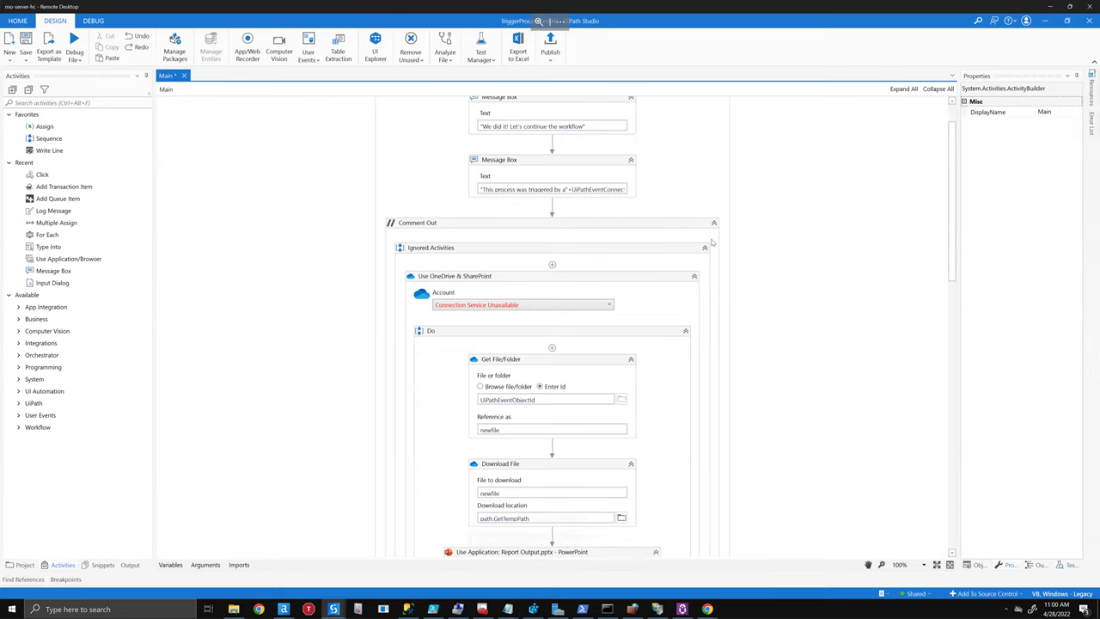
scroll(711, 243, up, 2)
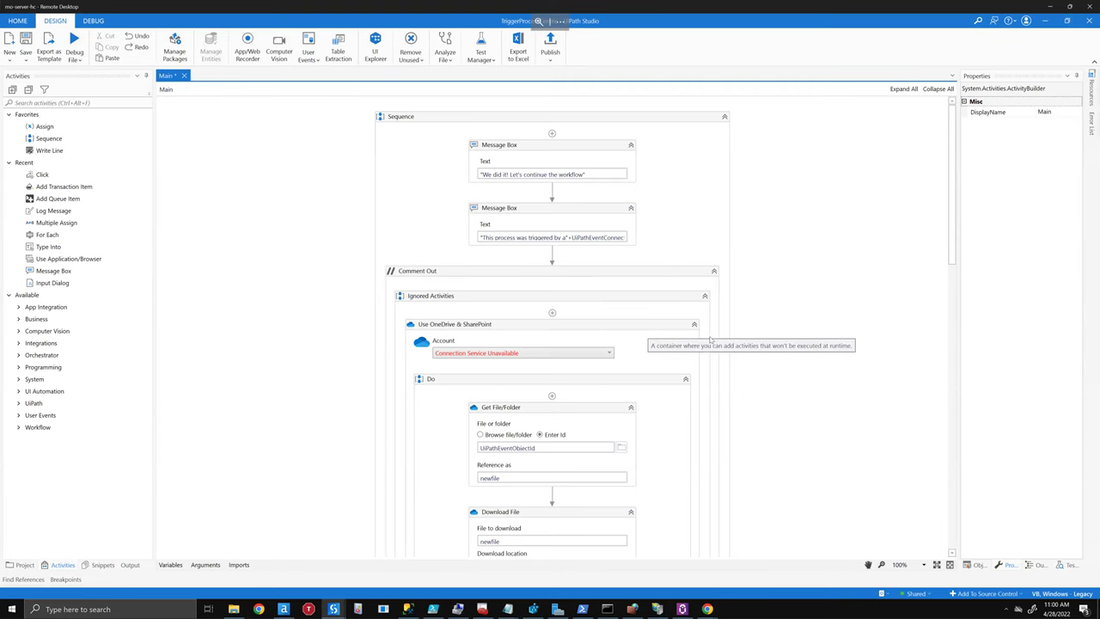
scroll(680, 341, down, 8)
scroll(681, 340, down, 4)
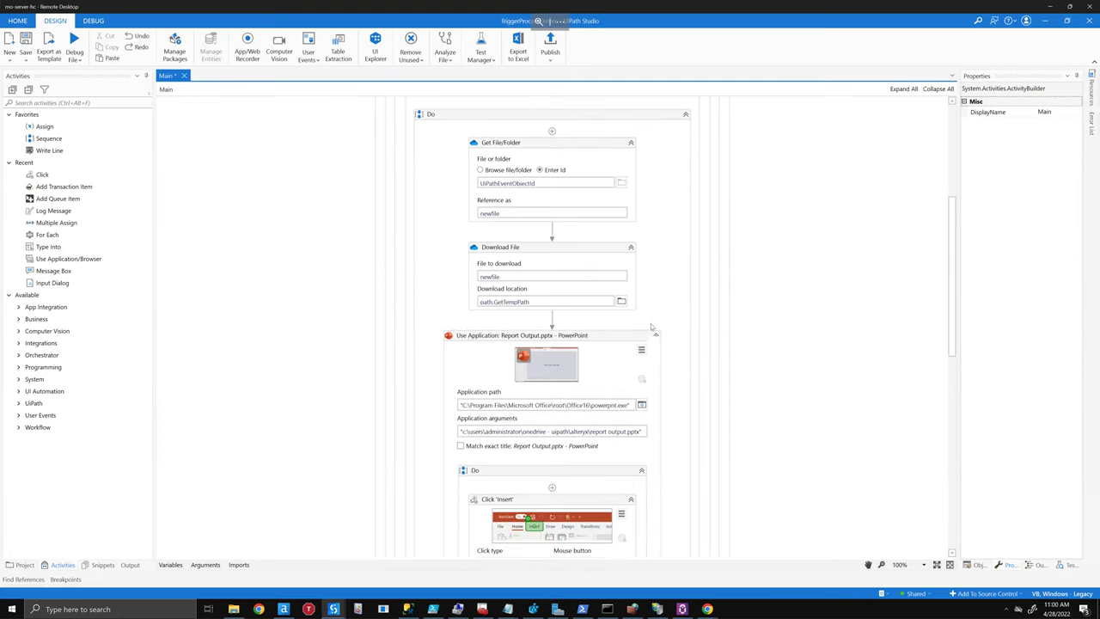
scroll(672, 330, up, 10)
scroll(672, 331, up, 2)
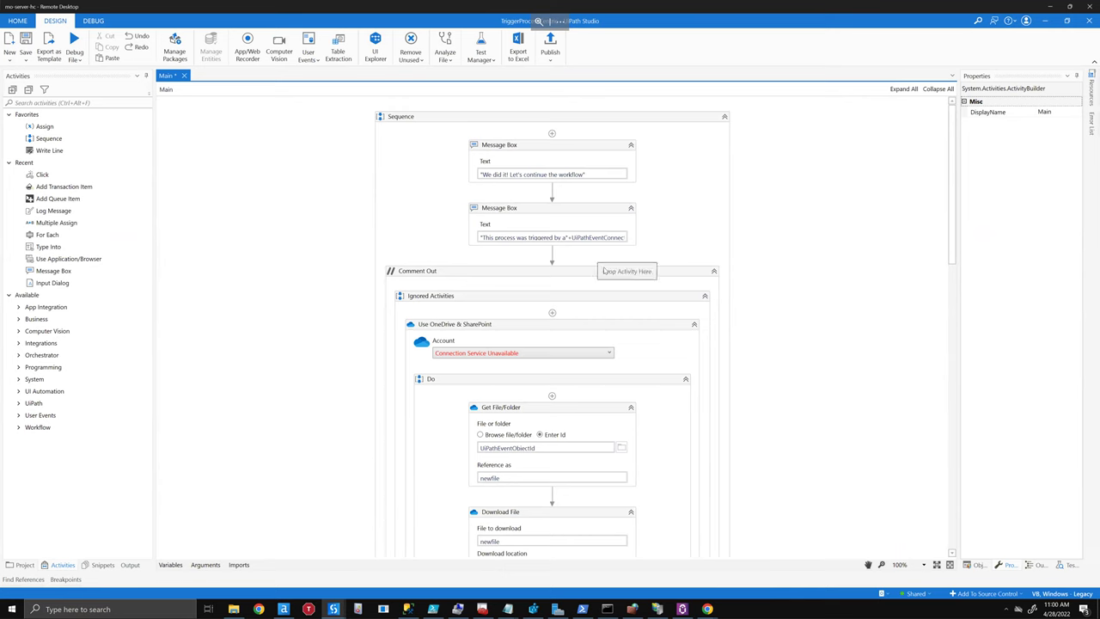
click(1047, 25)
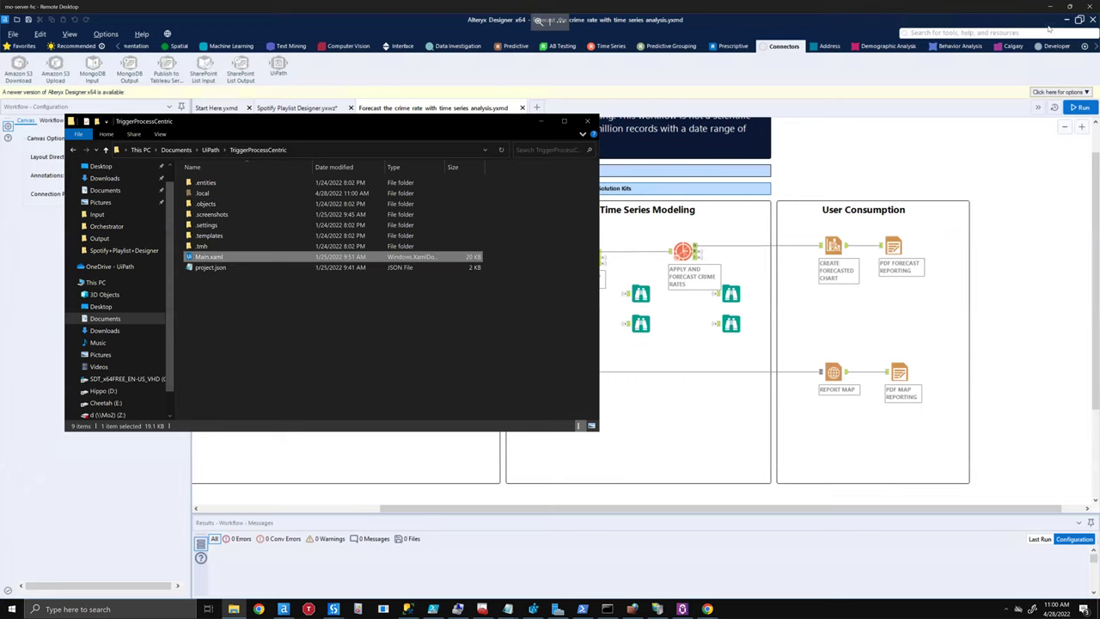
- Minimize the File Explorer window showing the TriggerProcessCentric folder
click(540, 122)
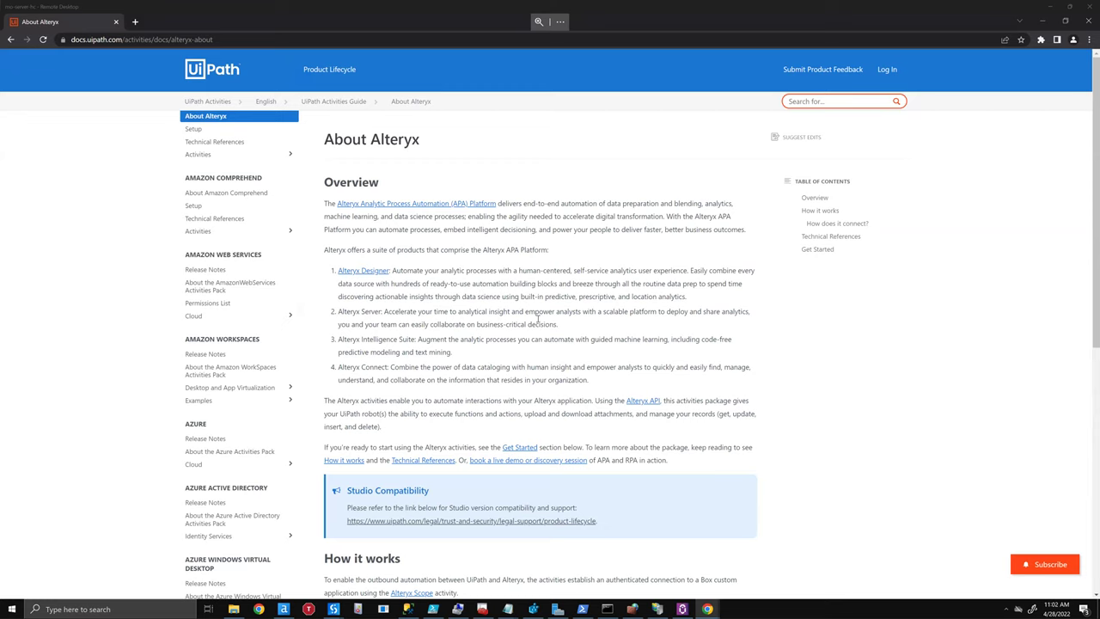
- Skim the About Alteryx page, then go to the Alteryx Activities documentation page
scroll(531, 316, down, 1)
scroll(530, 322, down, 3)
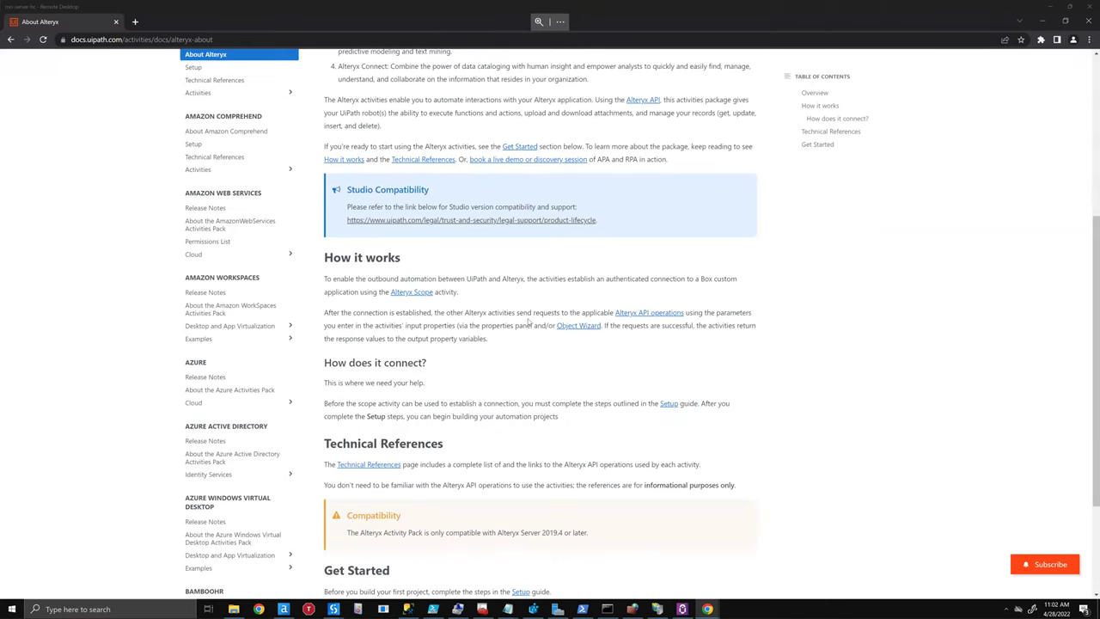
scroll(533, 325, down, 2)
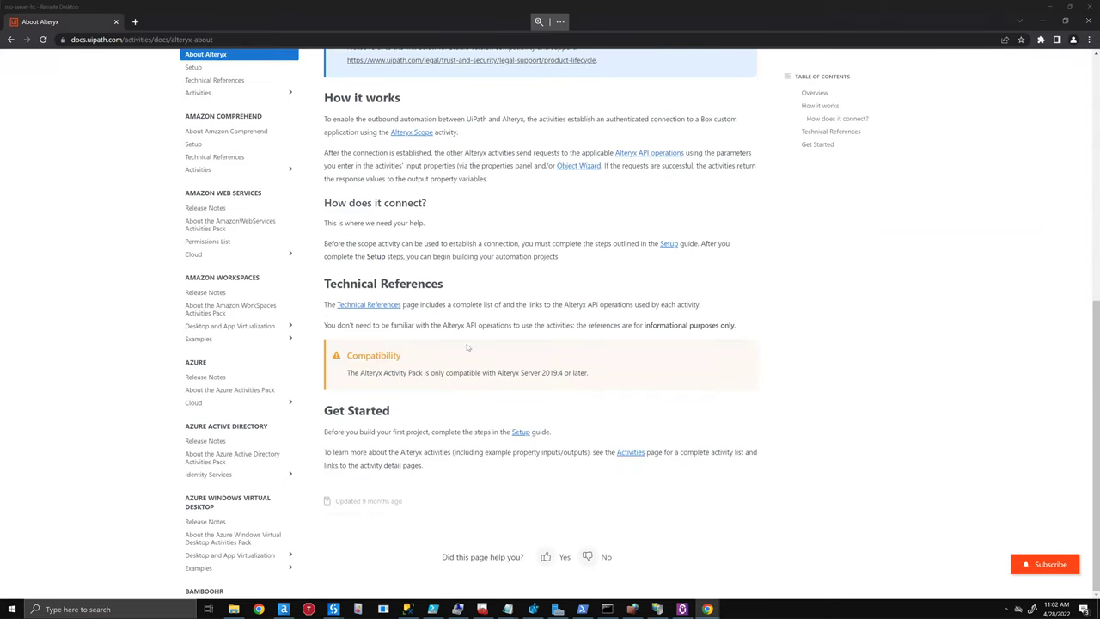
scroll(464, 344, up, 4)
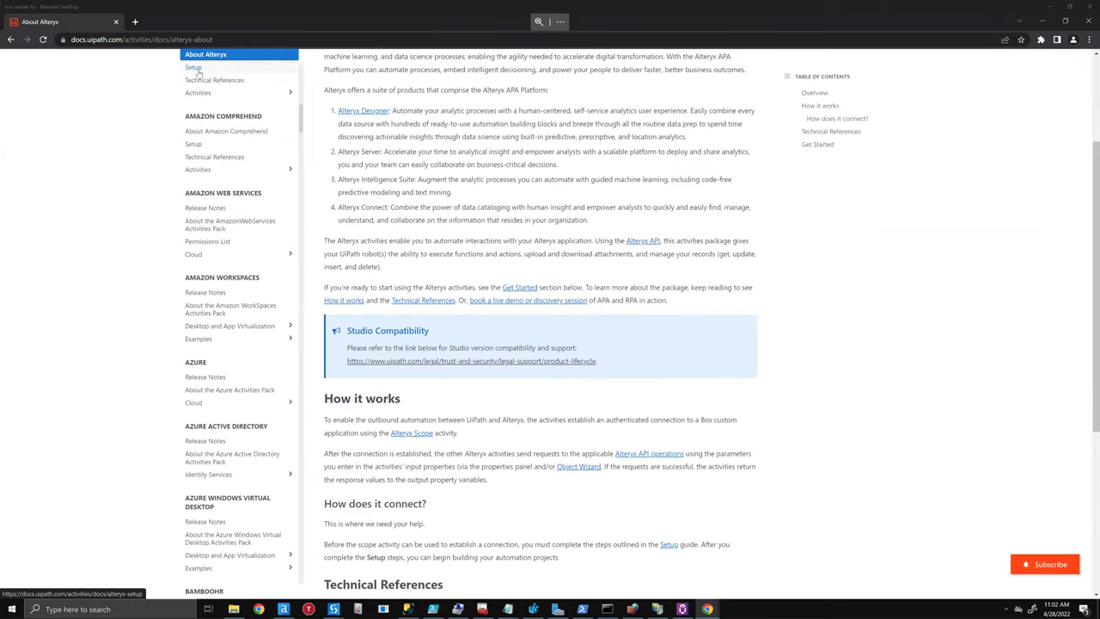
click(214, 94)
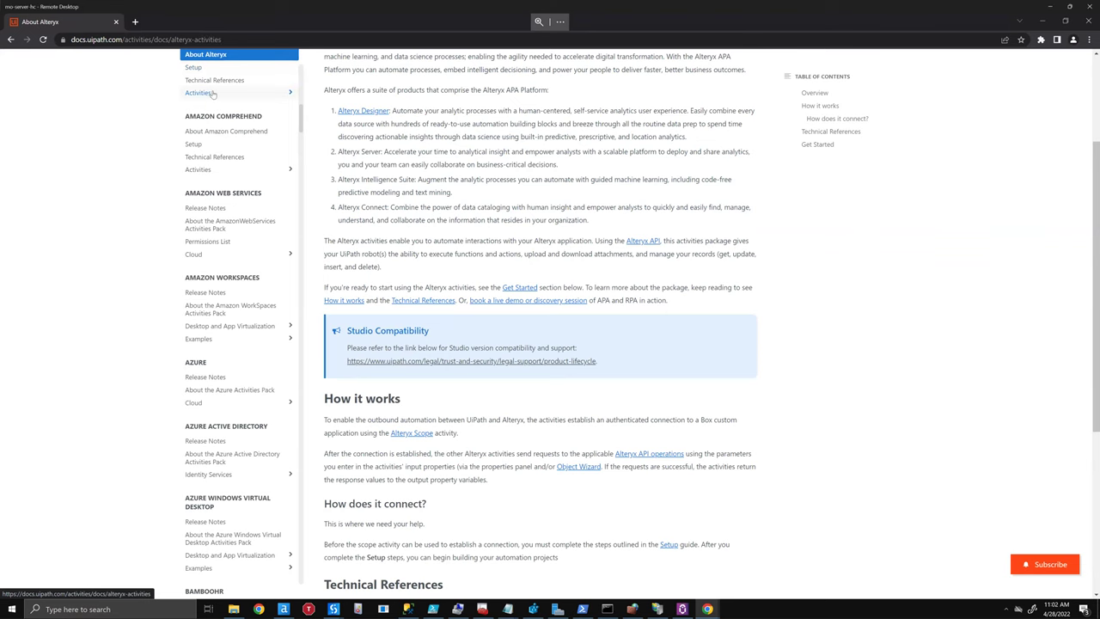